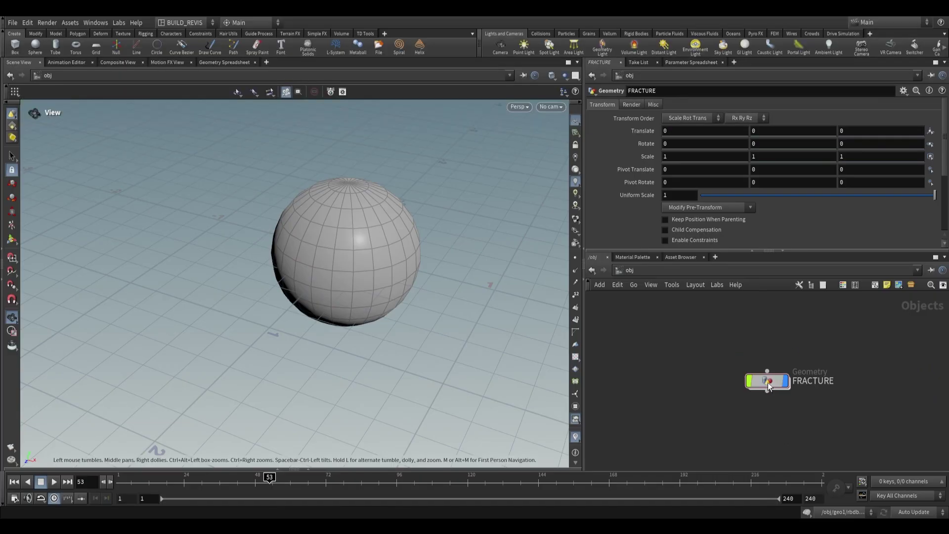
Step: Inside the FRACTURE geometry network, add an RBD Material Fracture node fed by sphere1 and display its result
double_click(768, 381)
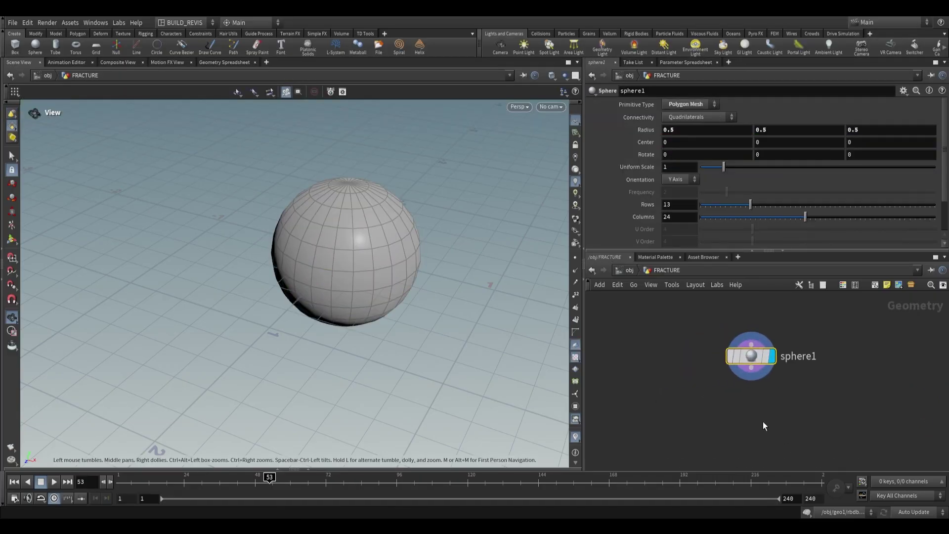
key(Tab)
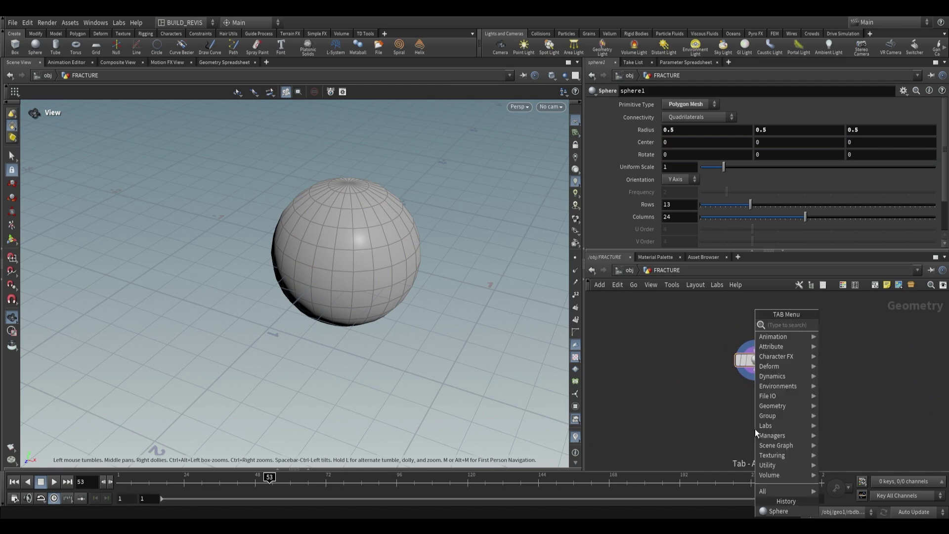
text(rbd mater)
key(Return)
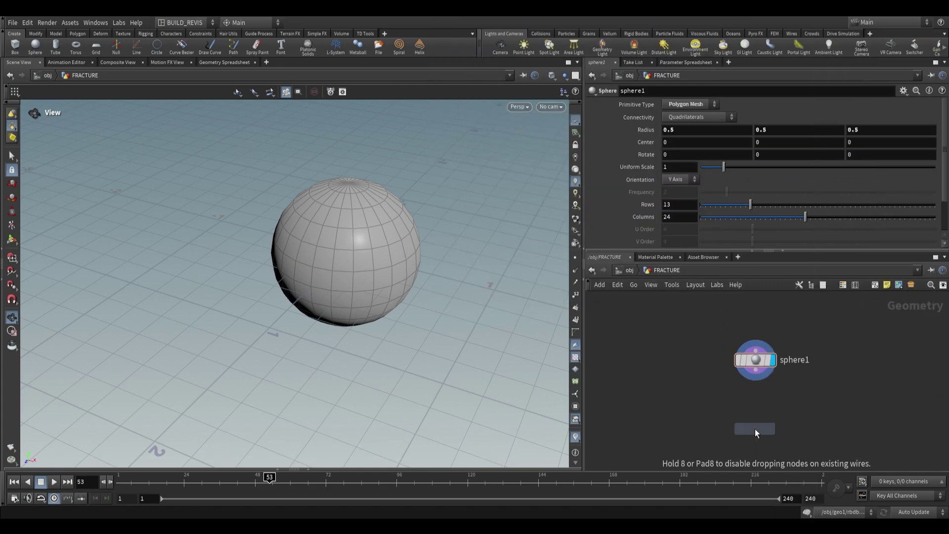
click(755, 428)
click(755, 378)
click(752, 418)
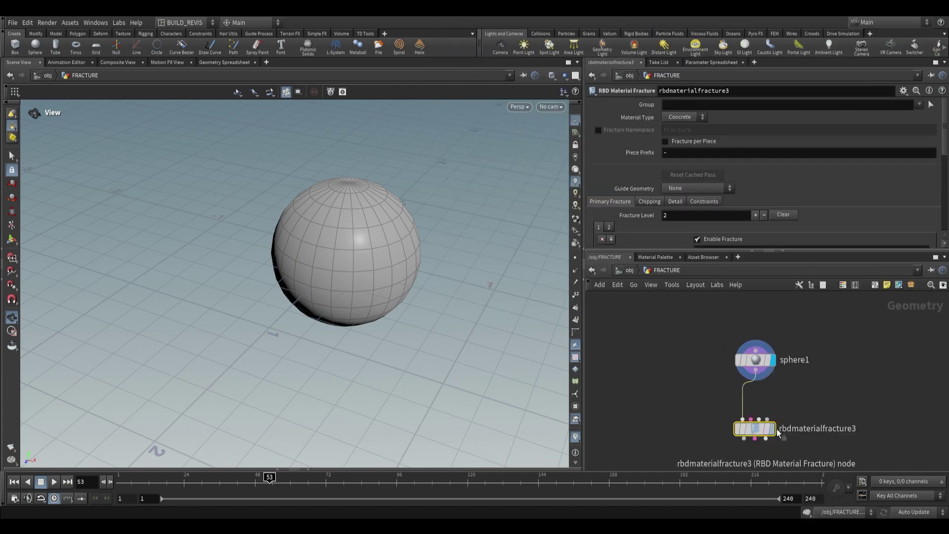
mouse_move(748, 429)
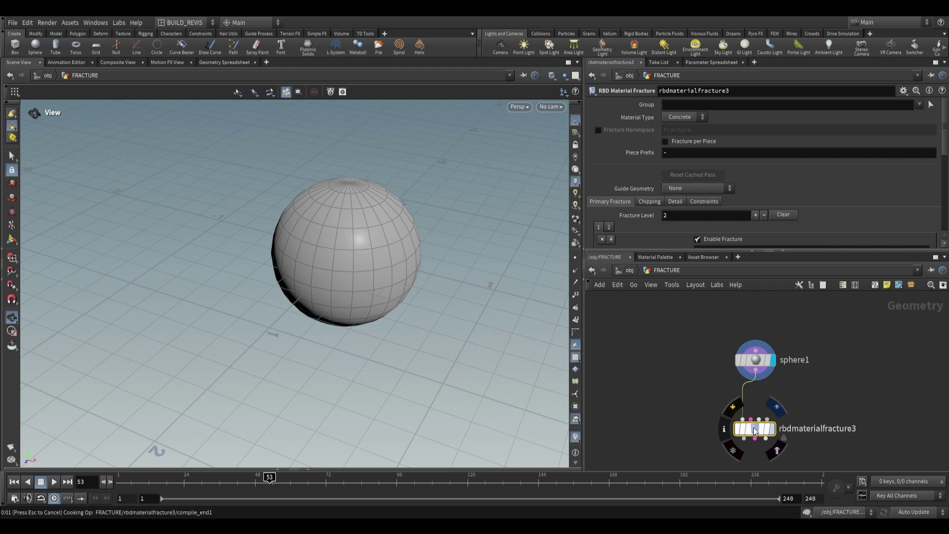
scroll(325, 230, up, 3)
drag(322, 225, 323, 212)
Step: Add an Exploded View node after the RBD Material Fracture node and display the separated pieces
middle_drag(752, 459, 723, 394)
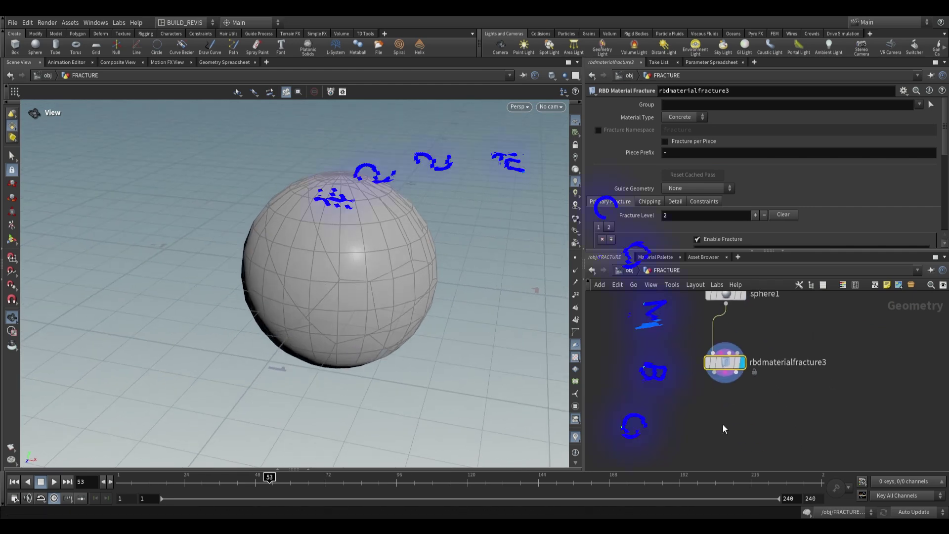
key(Tab)
text(explod)
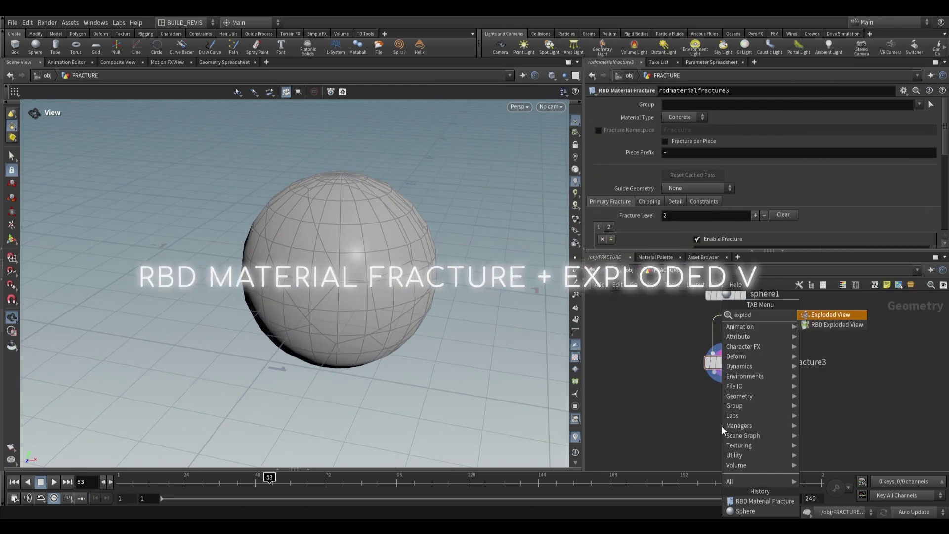
key(Return)
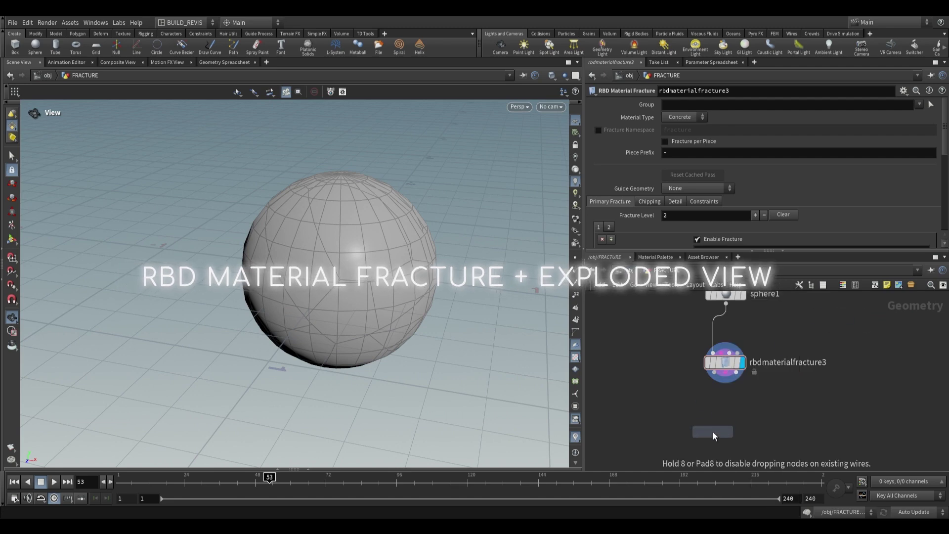
click(713, 432)
scroll(285, 307, up, 5)
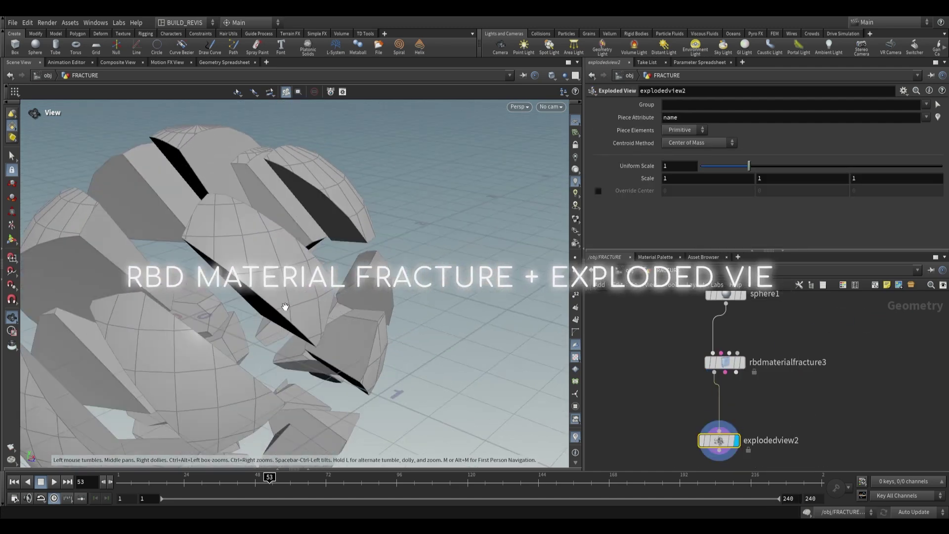
scroll(285, 306, down, 5)
drag(408, 233, 445, 282)
Step: Compare the original sphere with the fractured pieces by displaying sphere1 briefly and returning the display to the Exploded View node
click(741, 297)
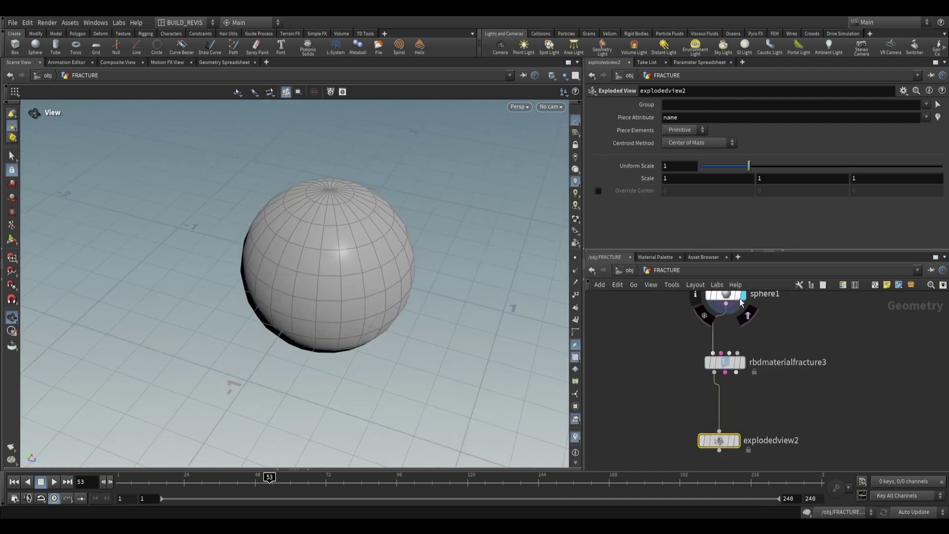
click(736, 296)
middle_drag(248, 307, 292, 329)
click(731, 444)
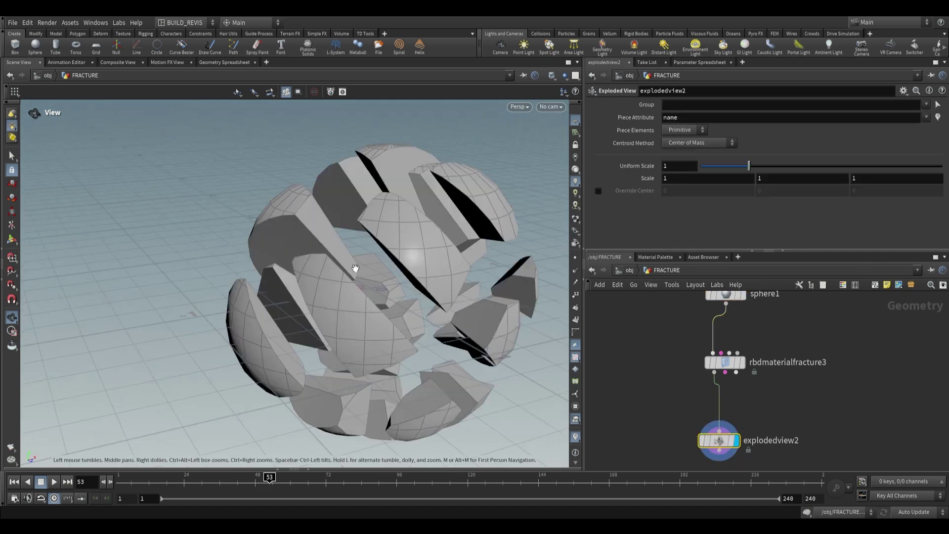
drag(356, 269, 339, 248)
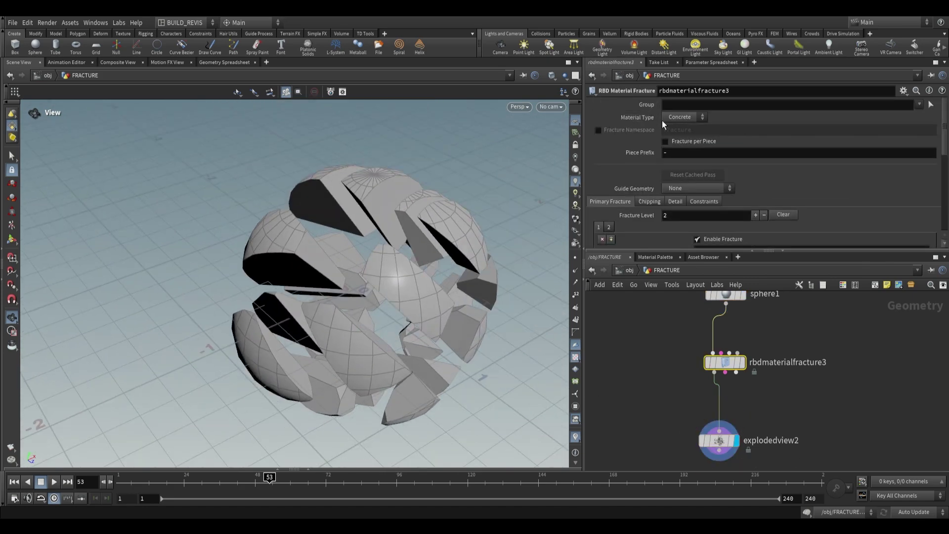
Step: Check the Material Type choices of the RBD Material Fracture node and inspect the exploded pieces from several angles
click(685, 116)
click(660, 119)
drag(291, 302, 326, 360)
drag(382, 330, 398, 305)
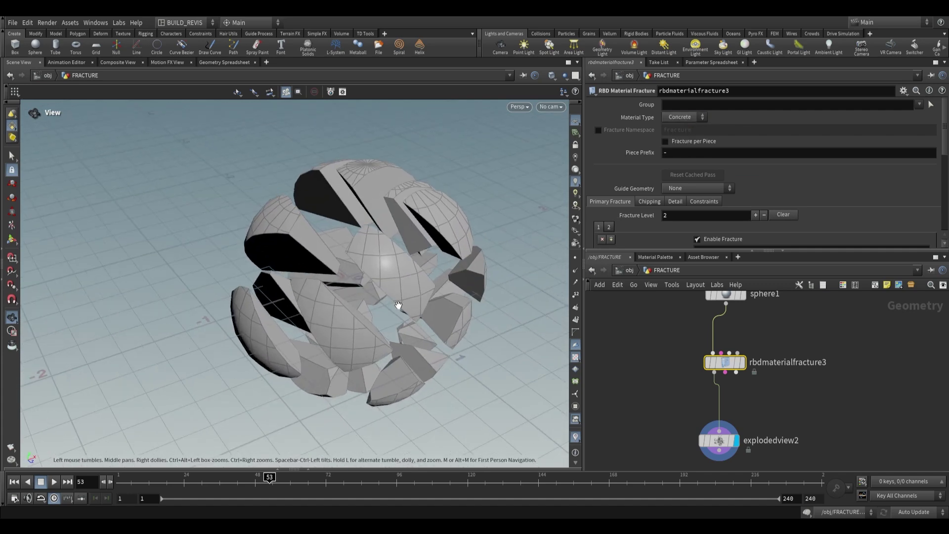
drag(535, 226, 288, 237)
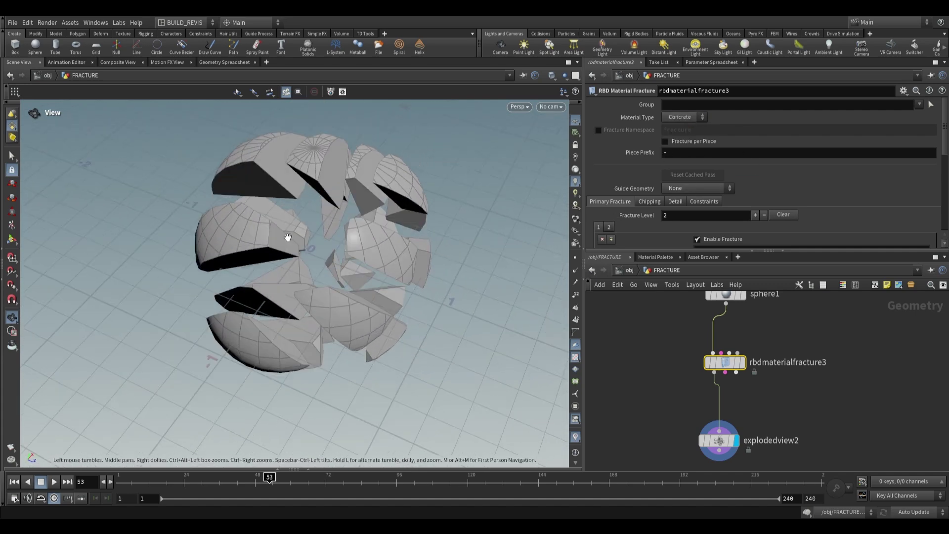
Step: Examine the Primary Fracture settings of both fracture levels on the RBD Material Fracture node
scroll(601, 178, down, 2)
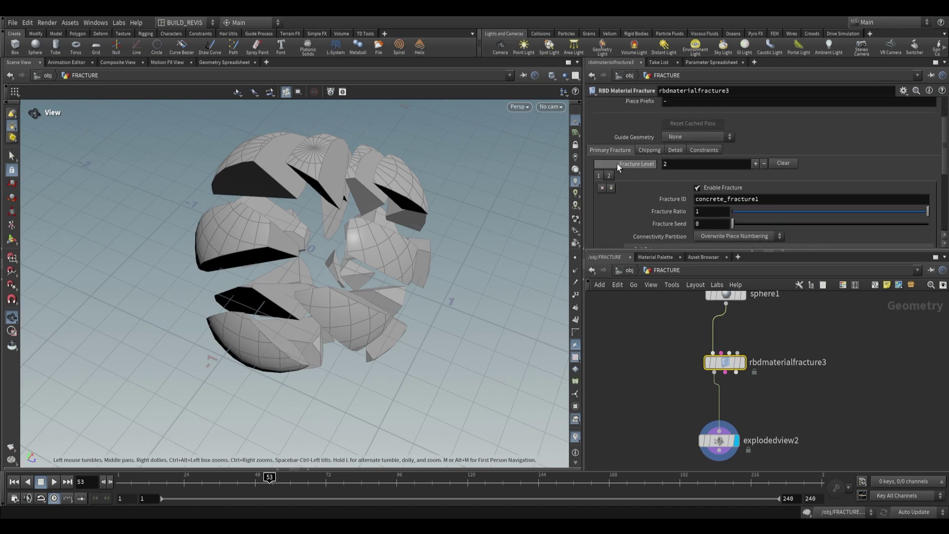
scroll(643, 199, down, 2)
scroll(642, 198, down, 3)
scroll(625, 141, up, 1)
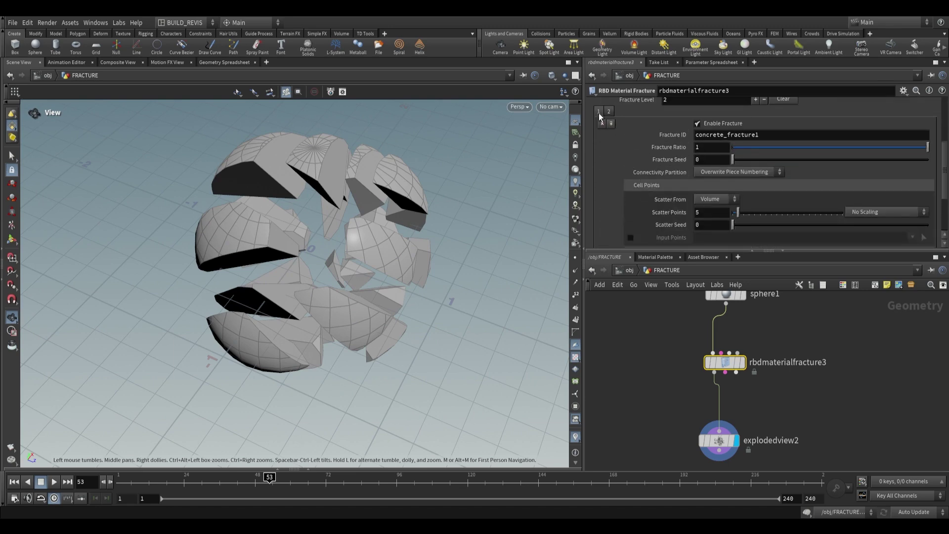
click(608, 111)
scroll(630, 140, down, 2)
scroll(656, 168, up, 3)
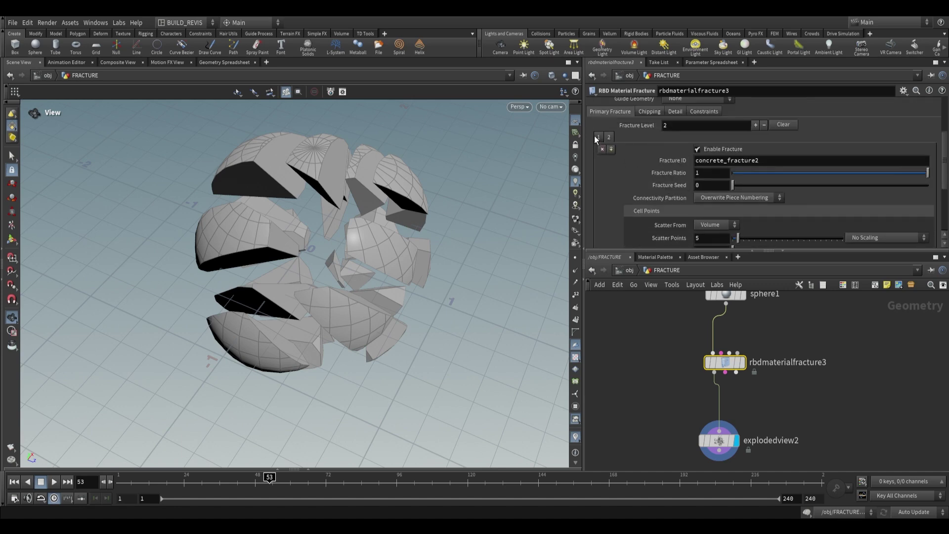
click(596, 135)
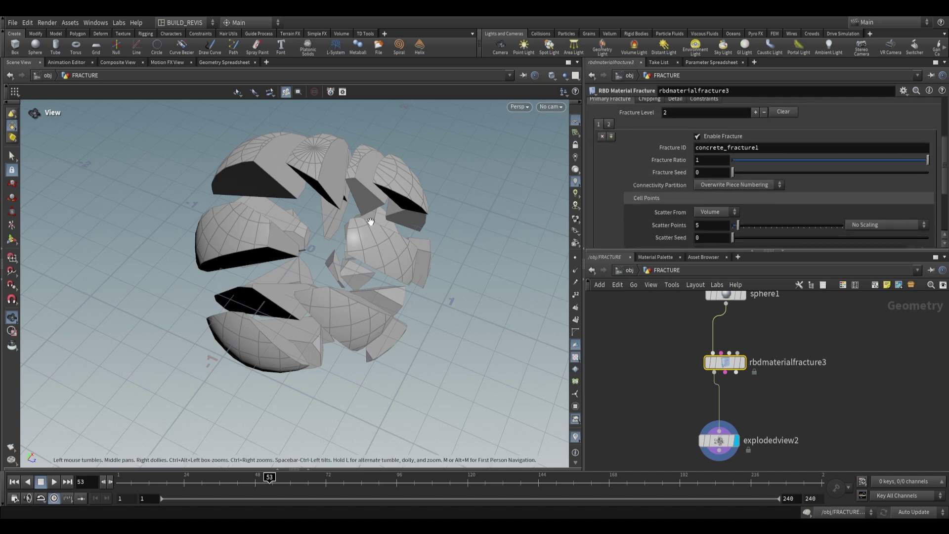
drag(349, 228, 333, 211)
scroll(663, 182, up, 1)
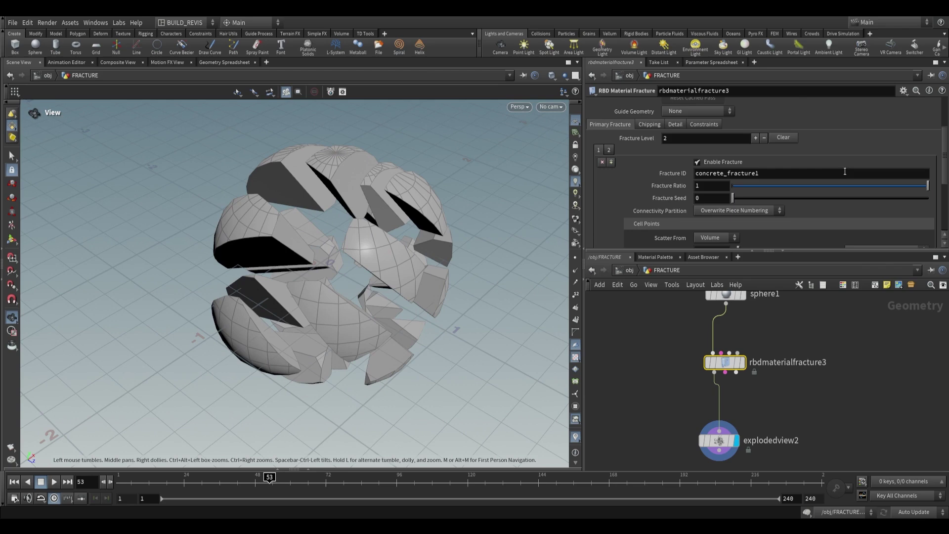
Step: Examine the Cell Points and Fog Volume settings of the first fracture level alongside the exploded pieces
scroll(642, 179, down, 3)
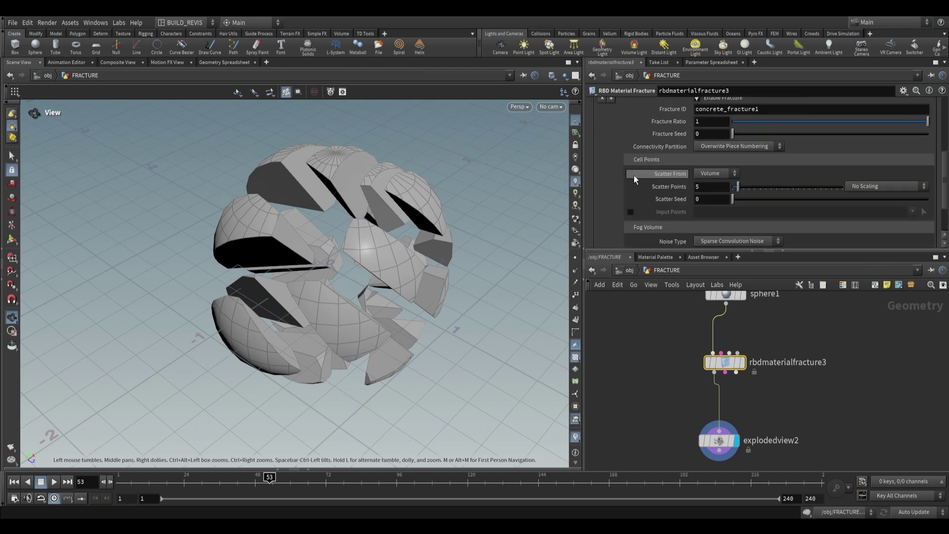
scroll(642, 169, down, 1)
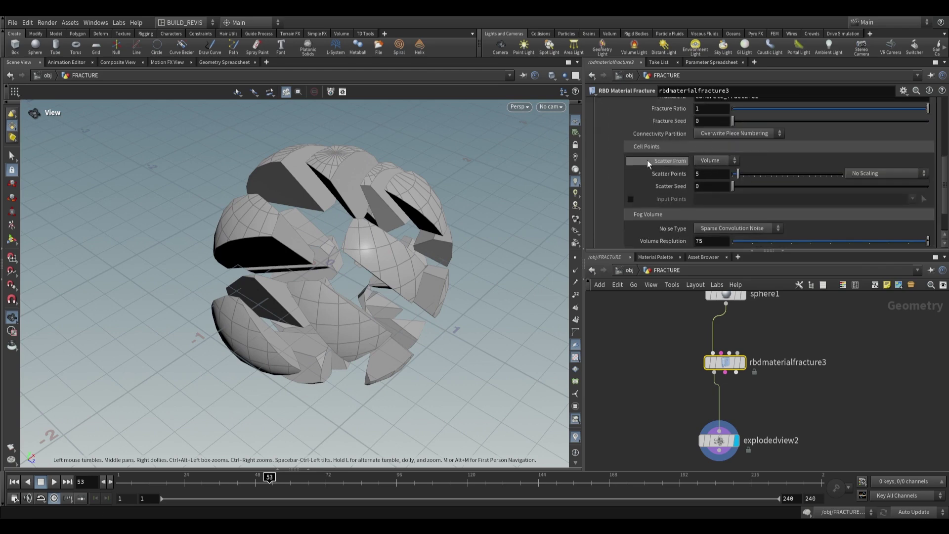
drag(440, 267, 425, 260)
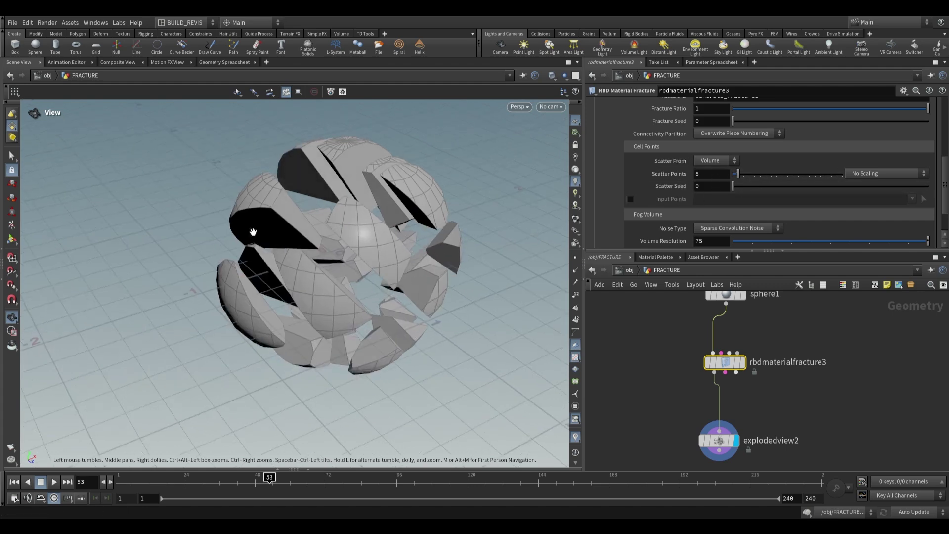
scroll(662, 197, down, 3)
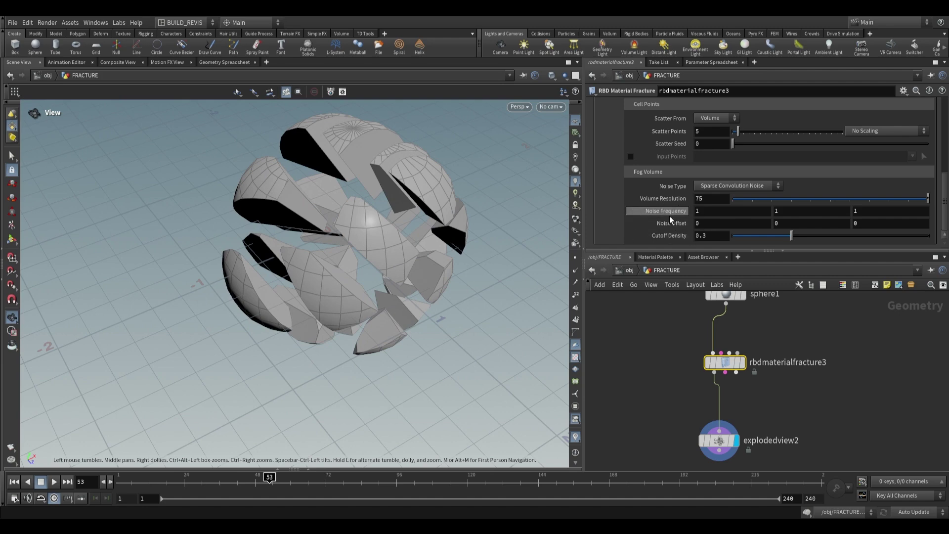
drag(401, 211, 431, 210)
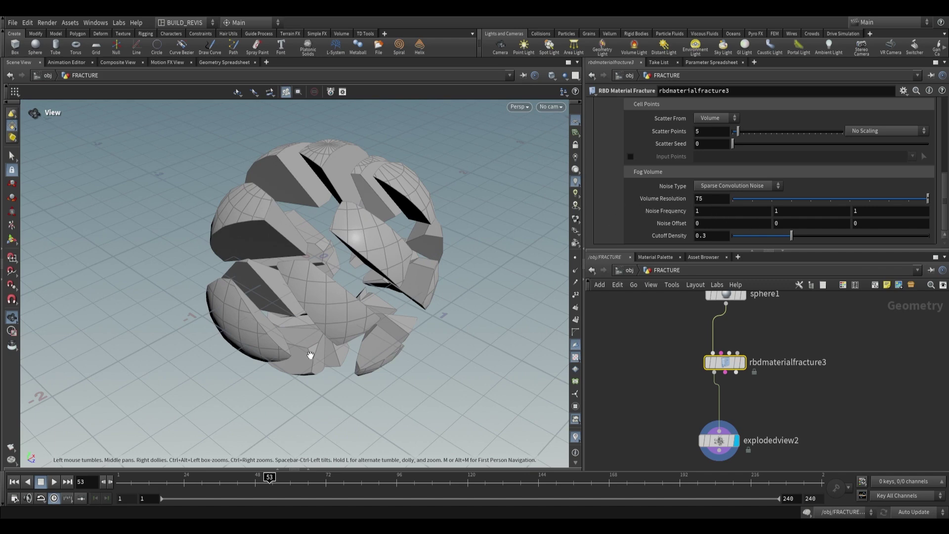
scroll(669, 219, up, 3)
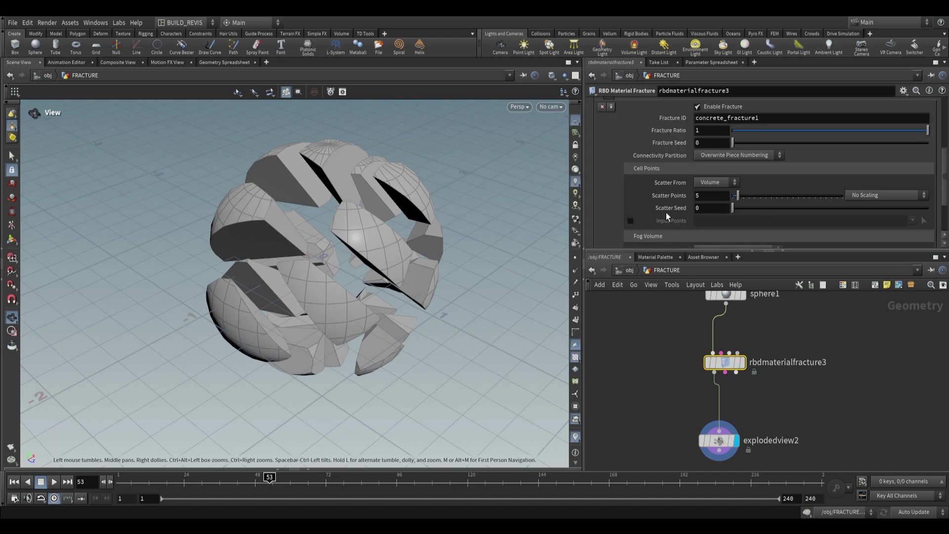
drag(381, 254, 445, 232)
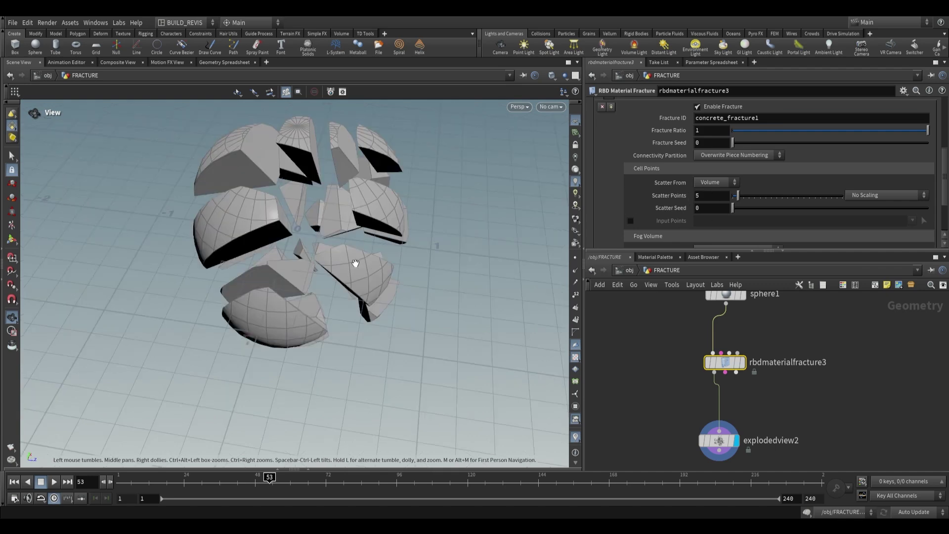
mouse_move(355, 262)
mouse_down()
mouse_move(318, 274)
mouse_move(349, 263)
mouse_up()
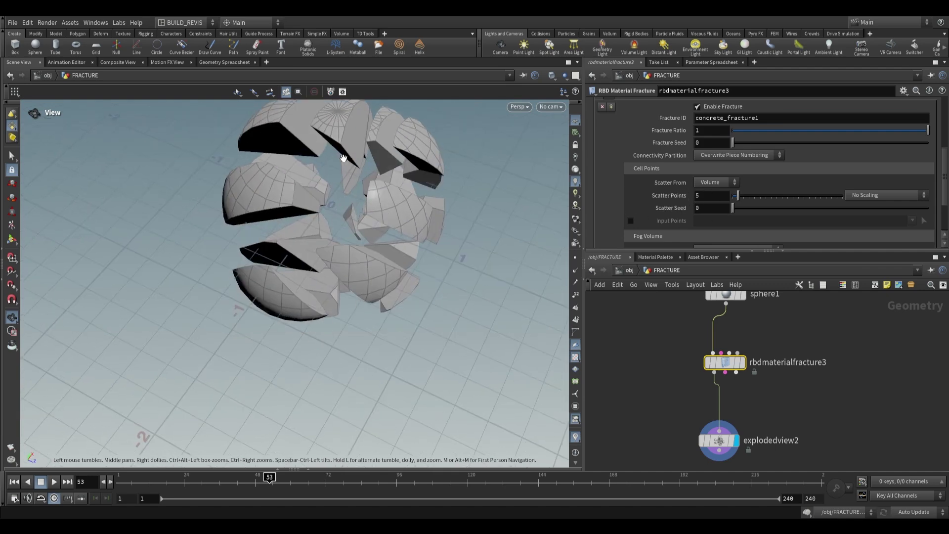
Step: Remove the second fracture level and set the remaining level's Scatter Points to 10
scroll(675, 209, up, 2)
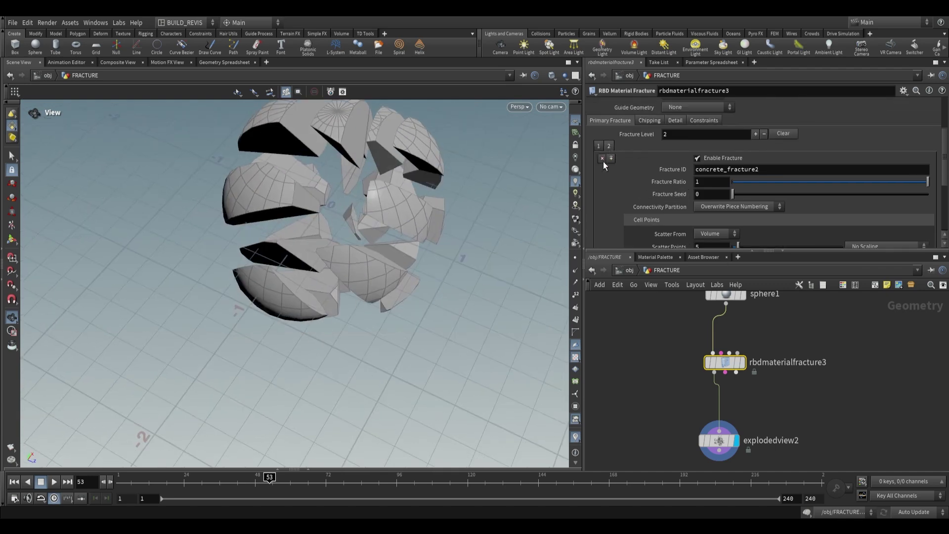
drag(336, 220, 368, 215)
drag(280, 170, 321, 208)
scroll(707, 221, down, 2)
drag(706, 208, 681, 211)
text(10)
key(Return)
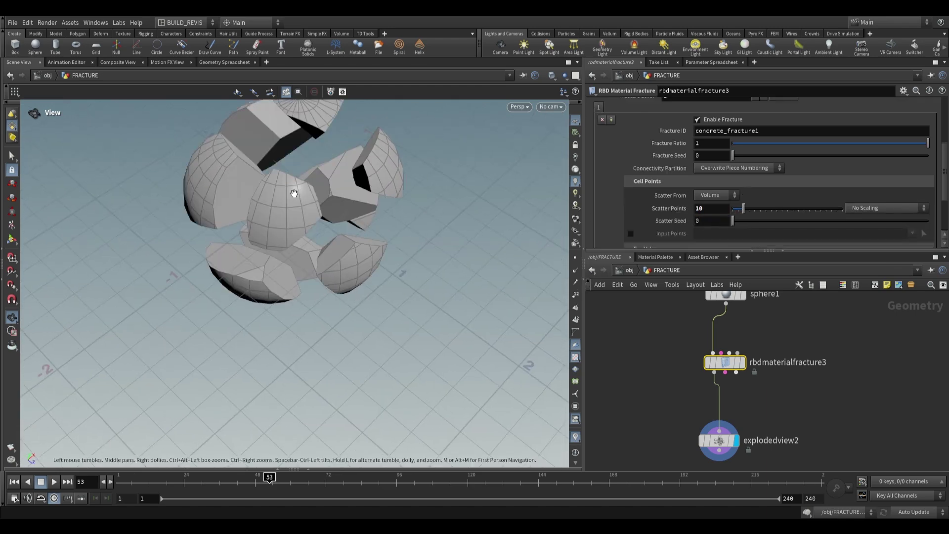
mouse_move(310, 207)
mouse_down()
mouse_move(396, 193)
mouse_move(504, 153)
mouse_move(303, 276)
mouse_move(318, 303)
mouse_move(369, 272)
mouse_move(381, 219)
mouse_move(419, 238)
mouse_move(317, 198)
mouse_up()
Step: Check the fracture pieces' name attribute in the geometry spreadsheet, sorted by name in descending order, and return to the scene view
click(220, 63)
click(19, 62)
click(224, 62)
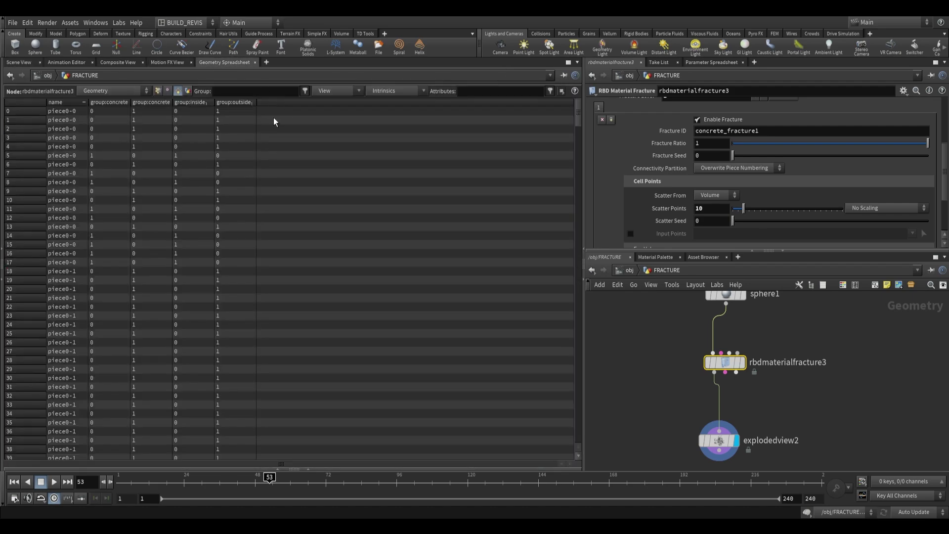
click(73, 102)
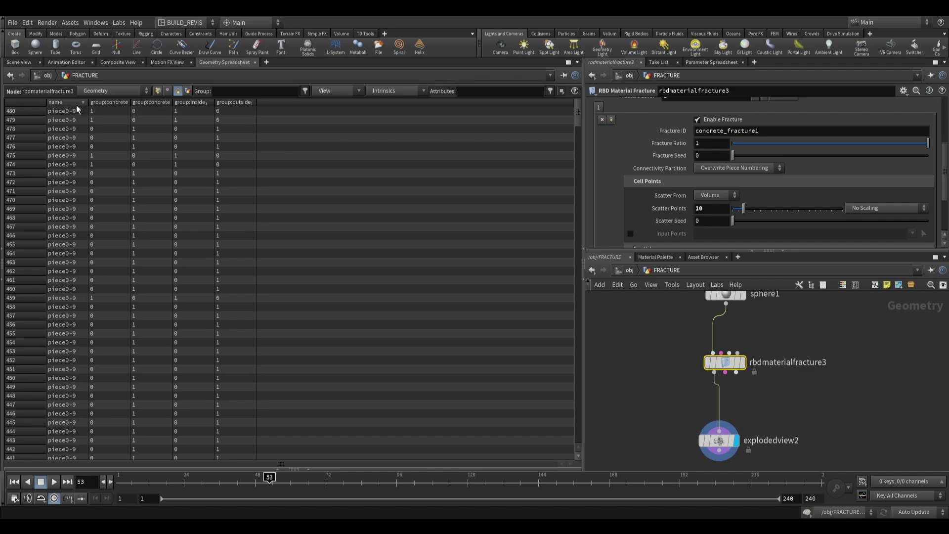
click(19, 62)
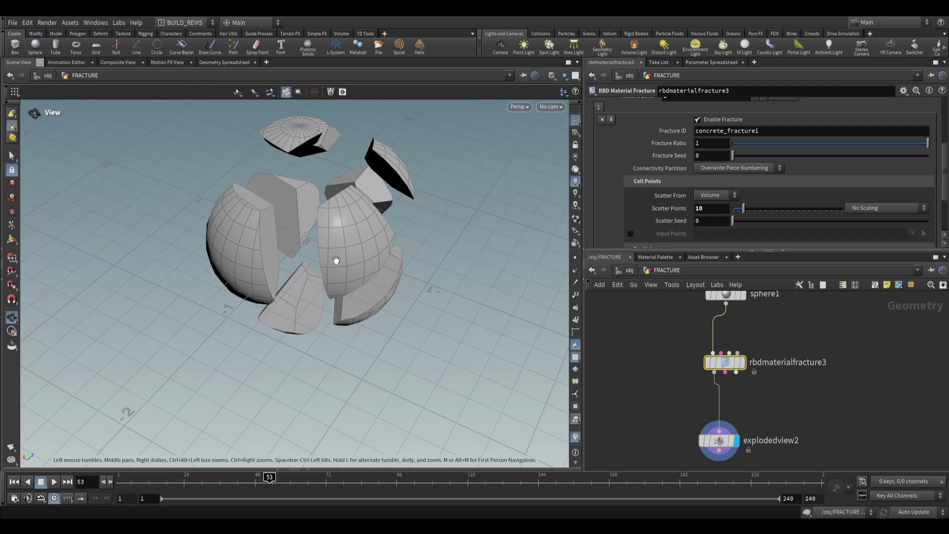
Step: Set the Scatter Seed of the fracture's cell points to 0.73
drag(336, 260, 396, 257)
drag(441, 131, 378, 212)
scroll(718, 181, down, 2)
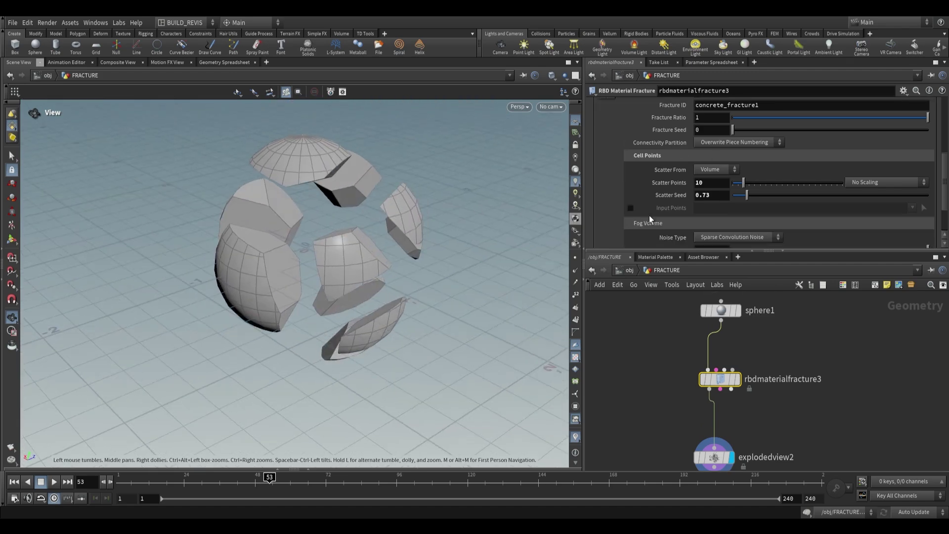
Step: Add a Scatter node fed by sphere1 with Force Total Count 20, limited to a selected patch of the sphere's faces
drag(707, 324, 686, 316)
drag(347, 241, 387, 239)
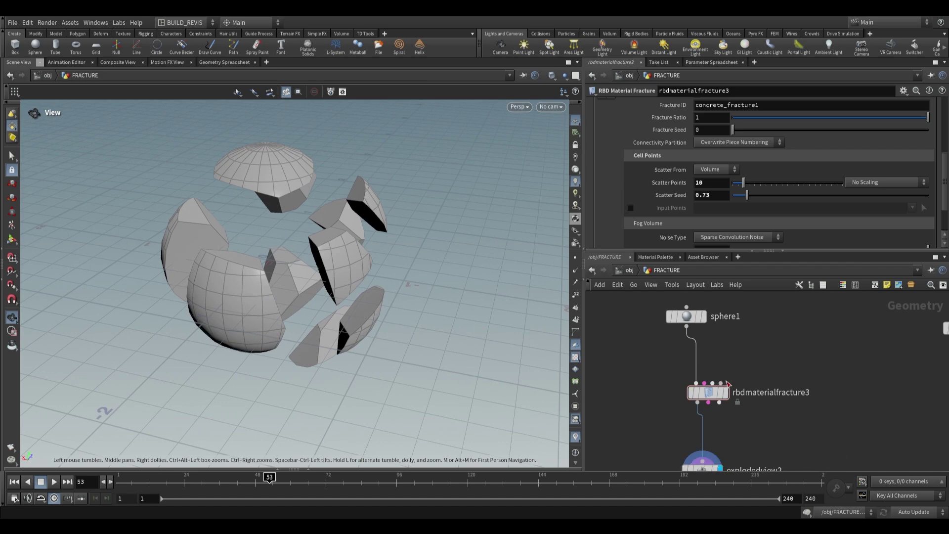
key(Tab)
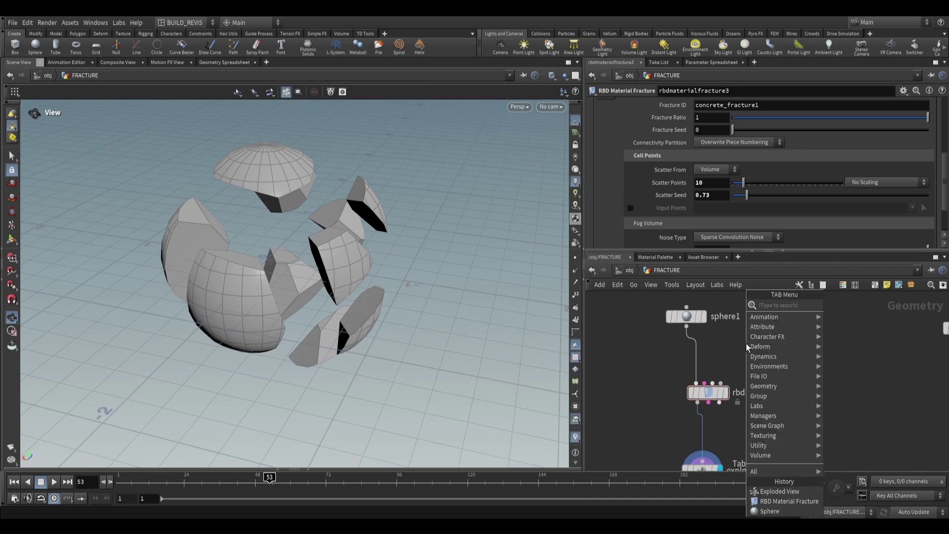
text(scatte)
key(Return)
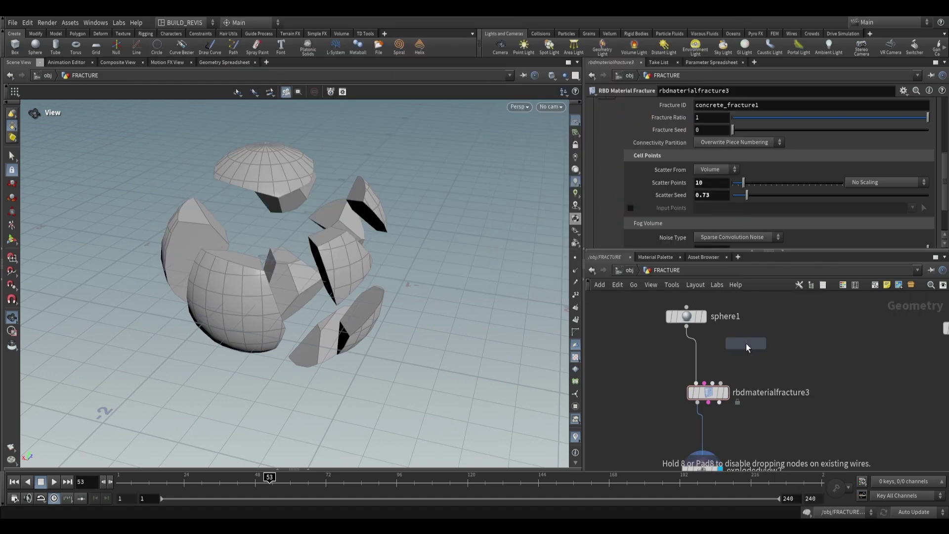
click(746, 343)
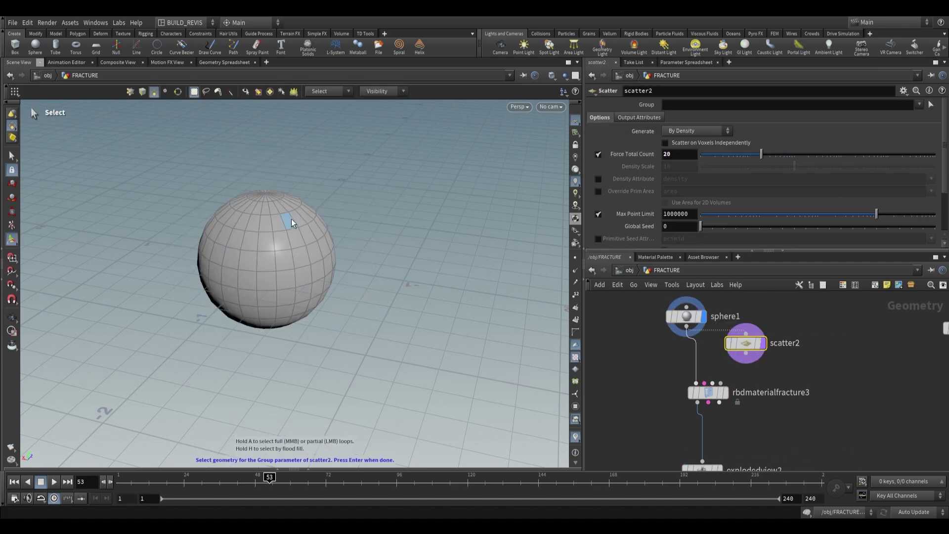
drag(292, 224, 334, 194)
key(Return)
Step: Connect the Scatter output to the Extra Voronoi Points input of rbdmaterialfracture3 and display the fracture node
click(746, 353)
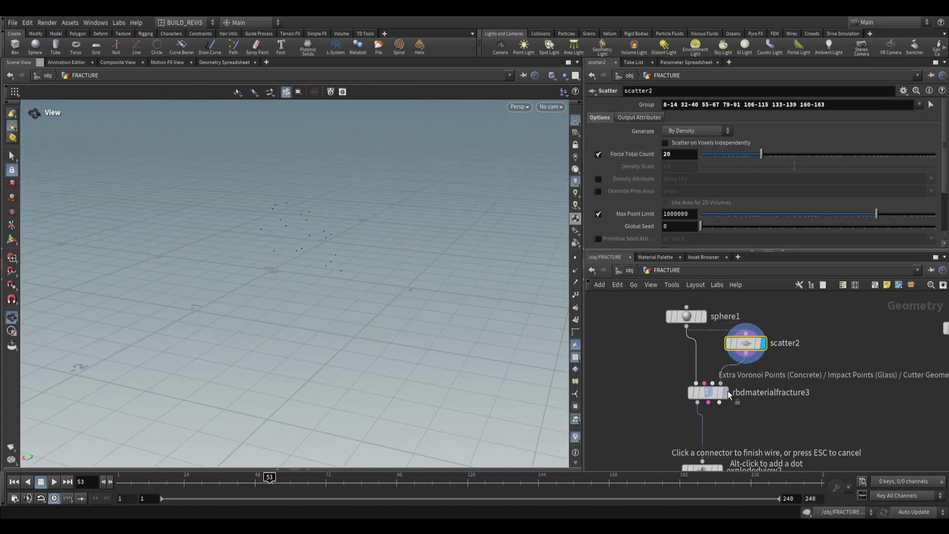
click(722, 384)
click(723, 394)
click(710, 393)
drag(262, 228, 246, 209)
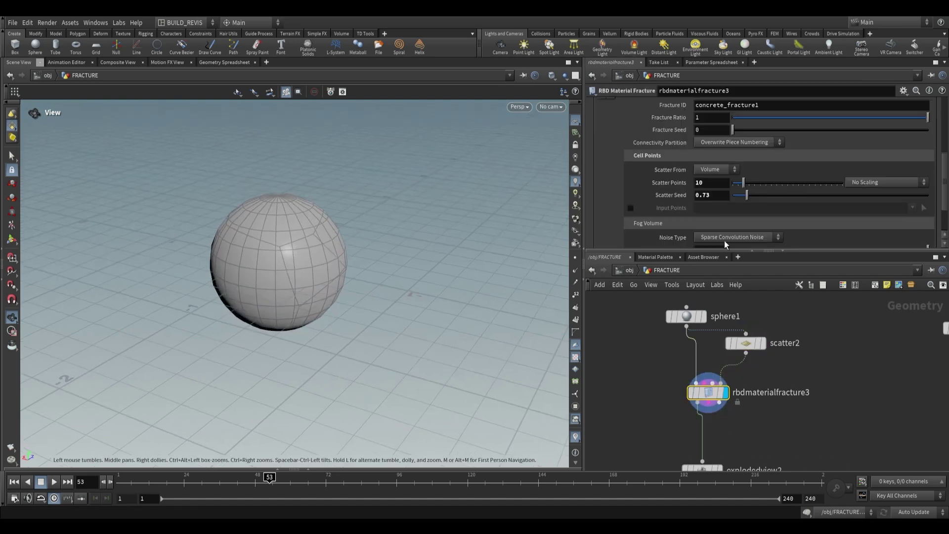
Step: Set the fracture's Scatter Points to 0, enable Input Points, and display the exploded pieces
drag(706, 183, 685, 182)
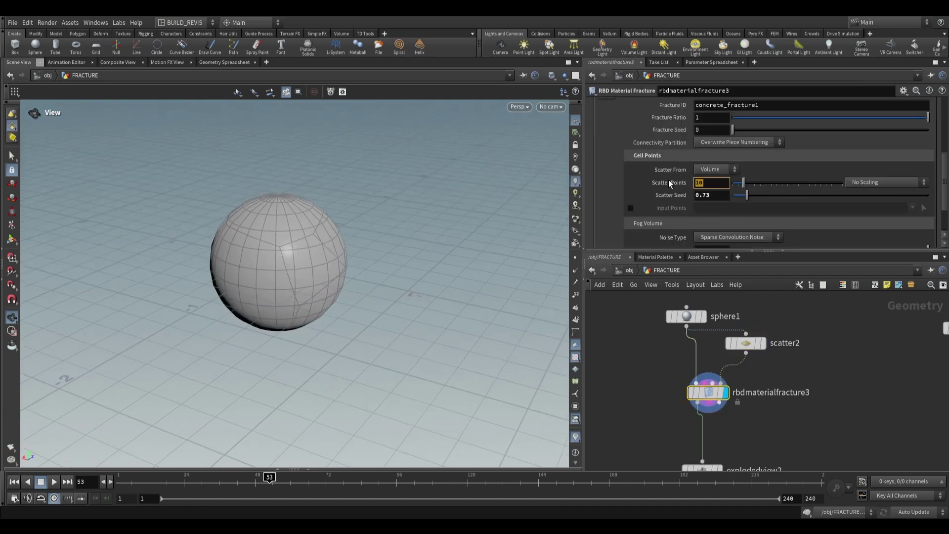
click(631, 208)
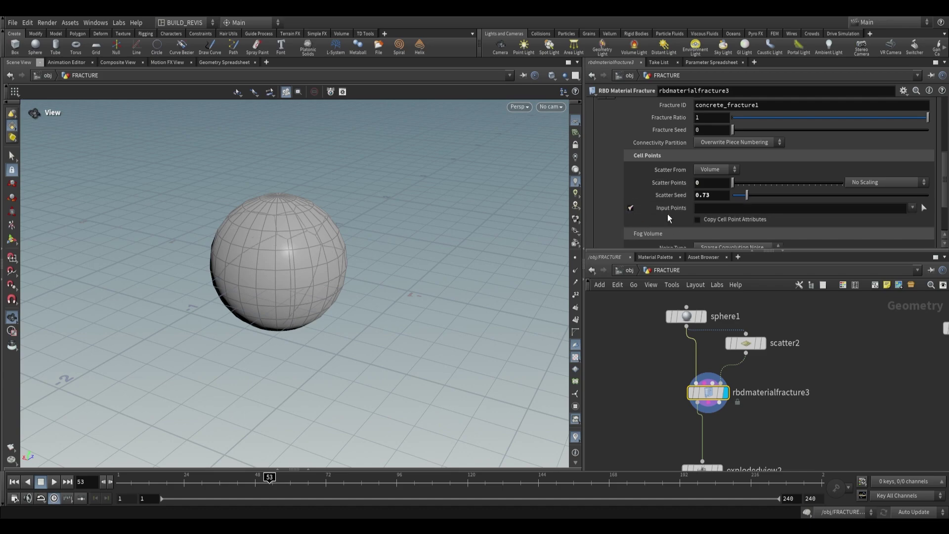
middle_drag(773, 414, 778, 363)
click(724, 412)
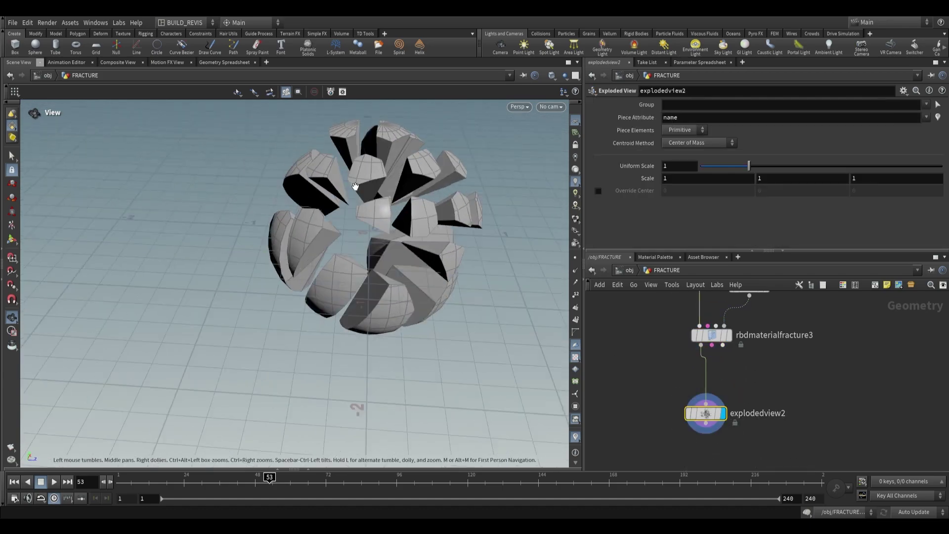
drag(314, 275, 428, 240)
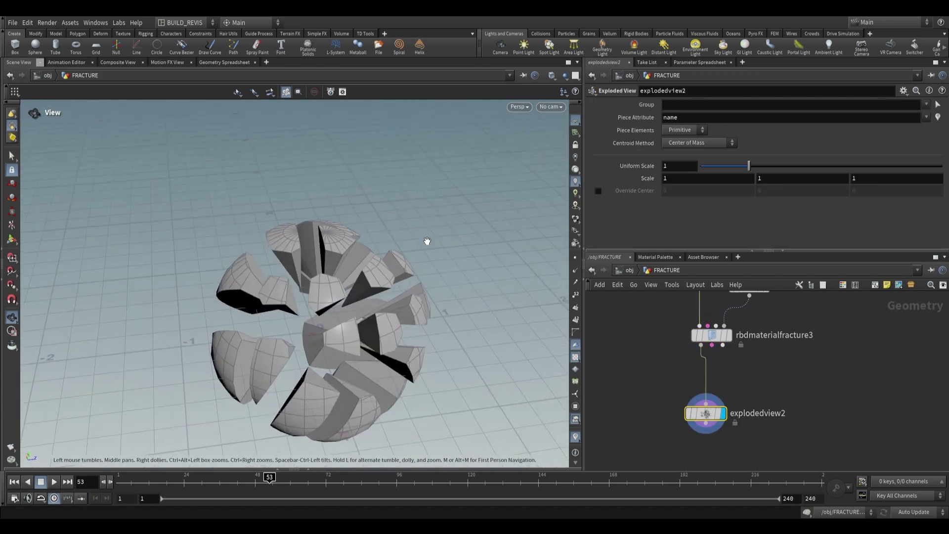
drag(379, 322, 416, 311)
scroll(752, 387, up, 2)
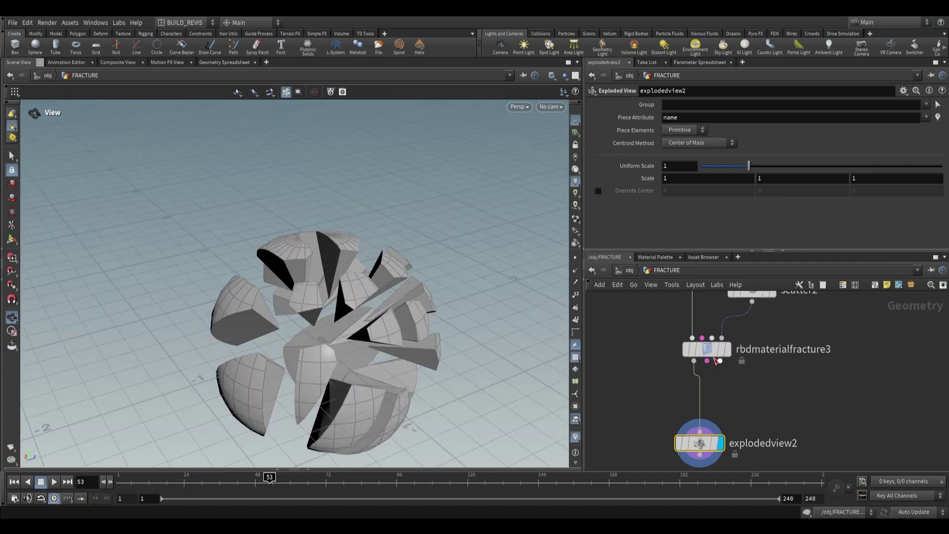
Step: Add a second fracture level to rbdmaterialfracture3 and inspect the exploded pieces
click(717, 346)
mouse_move(346, 307)
mouse_down()
mouse_move(297, 302)
mouse_move(336, 302)
mouse_up()
scroll(628, 159, up, 5)
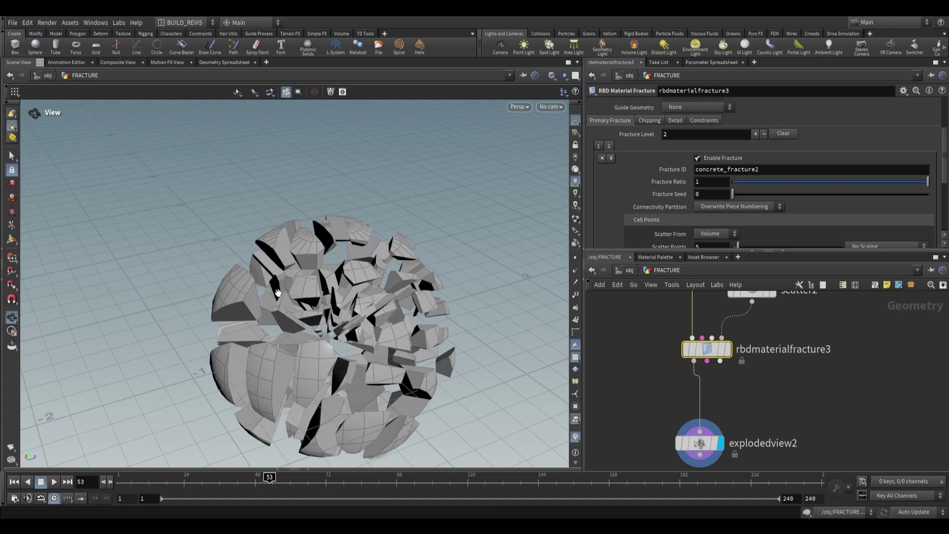
drag(437, 298, 350, 288)
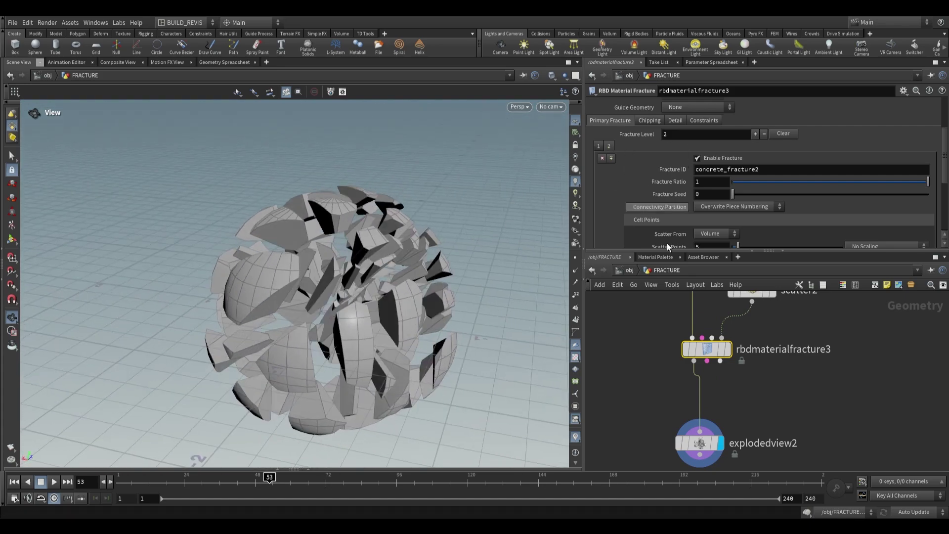
Step: Review the cell point settings of the second and first fracture levels and the node's general settings
middle_drag(759, 292, 728, 333)
scroll(656, 161, down, 2)
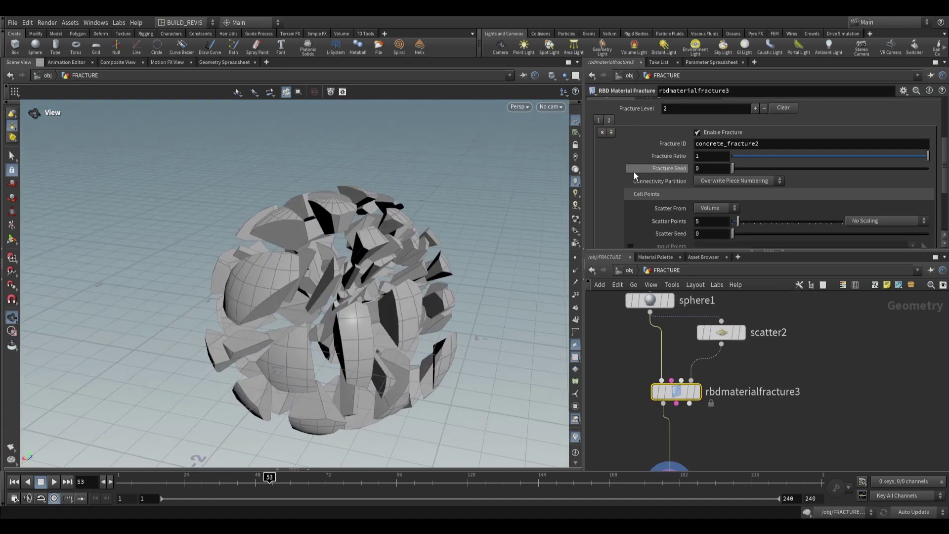
scroll(634, 172, up, 1)
click(600, 145)
scroll(642, 170, down, 3)
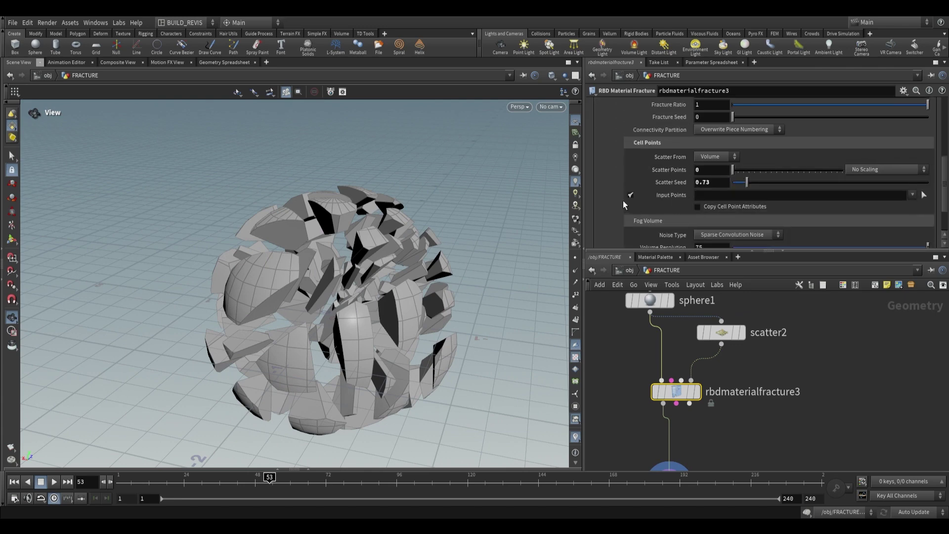
scroll(622, 156, up, 5)
scroll(661, 183, down, 4)
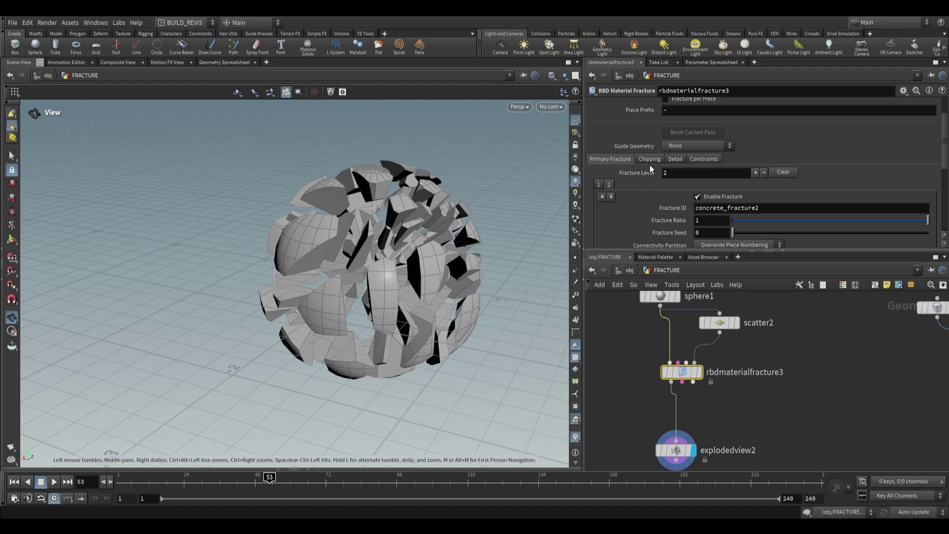
scroll(649, 164, up, 3)
scroll(639, 185, up, 1)
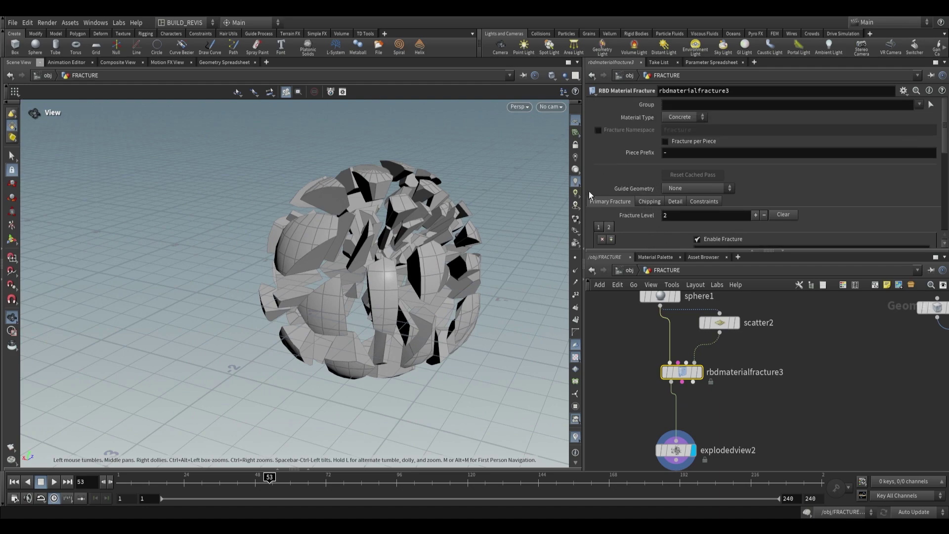
Step: Try Chipping on the fractured pieces, inspect the small chips in the exploded view, and disable it again
right_drag(335, 145, 343, 228)
drag(343, 229, 394, 228)
click(648, 202)
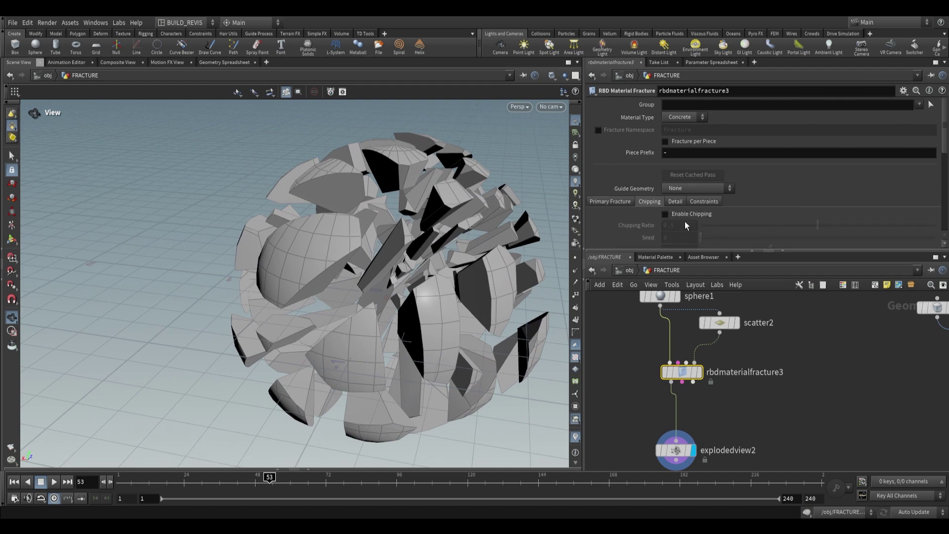
scroll(684, 221, down, 3)
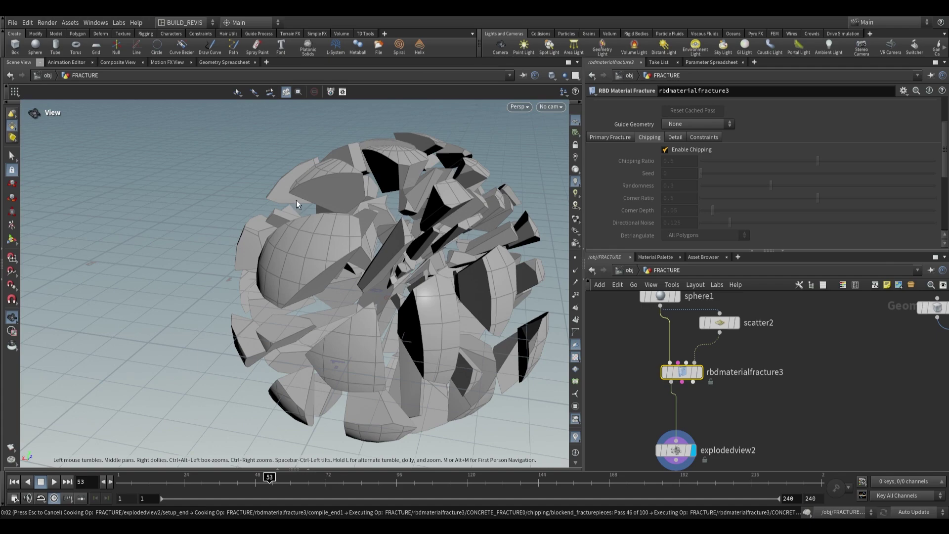
mouse_move(502, 211)
mouse_down()
mouse_move(483, 224)
mouse_move(502, 214)
mouse_up()
middle_drag(502, 214, 376, 205)
drag(376, 205, 384, 299)
right_drag(384, 299, 334, 229)
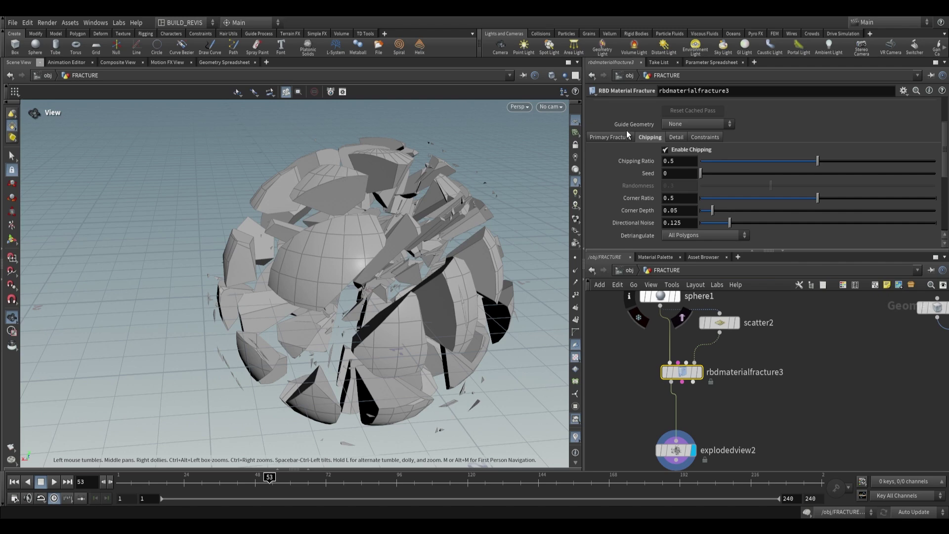
scroll(641, 204, down, 2)
mouse_move(405, 232)
mouse_down()
mouse_move(353, 247)
mouse_move(395, 232)
mouse_up()
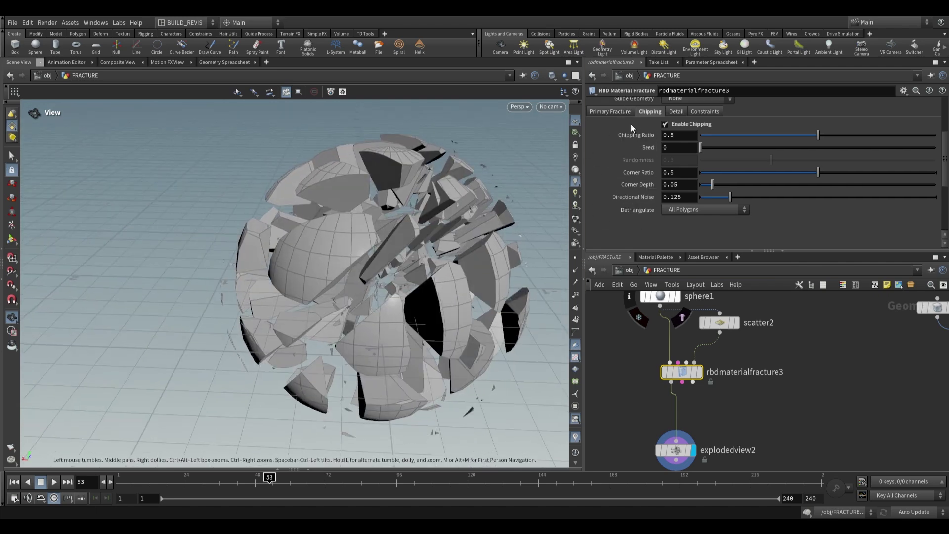
click(674, 123)
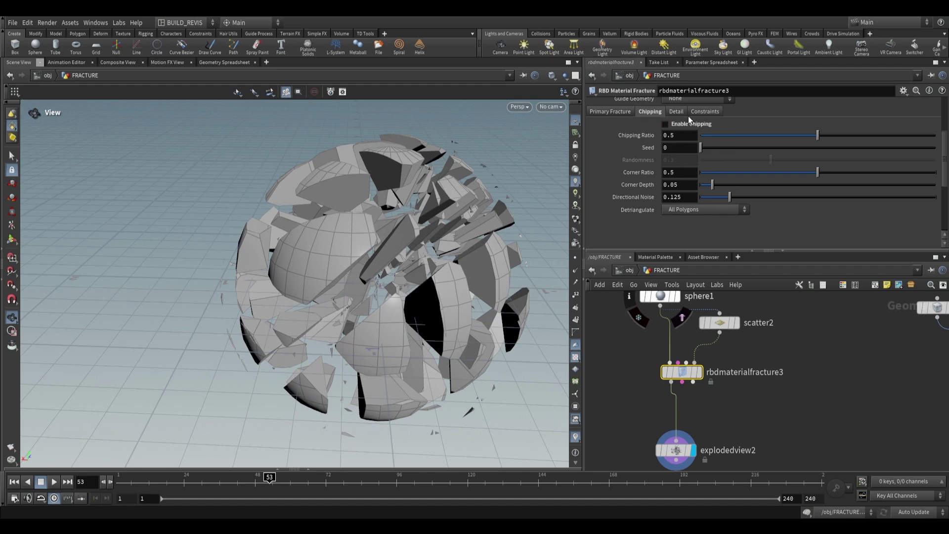
Step: Enable Edge Detail on the fracture and inspect the roughened pieces up close
click(676, 112)
drag(485, 237, 314, 264)
drag(389, 176, 677, 158)
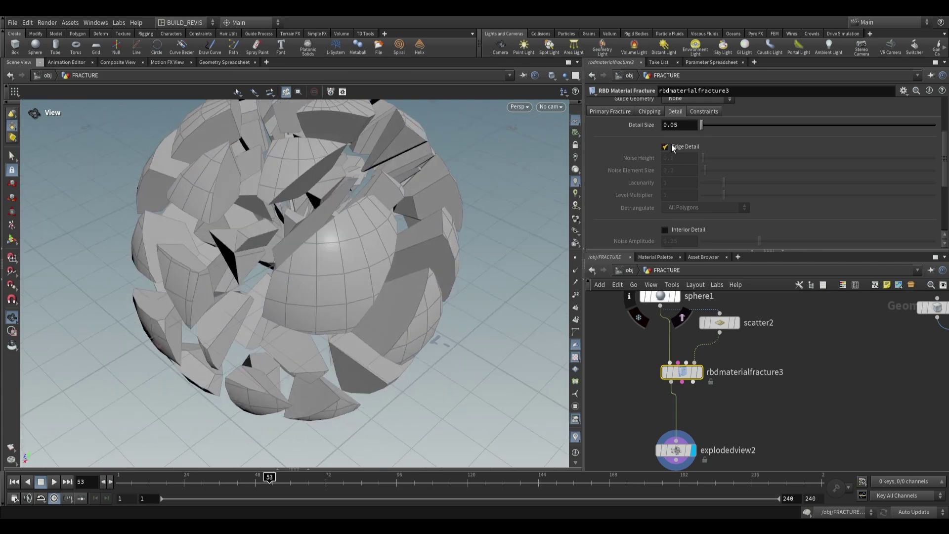
mouse_move(339, 235)
mouse_down()
mouse_move(301, 187)
mouse_move(366, 186)
mouse_move(422, 227)
mouse_move(346, 214)
mouse_move(332, 251)
mouse_up()
drag(361, 197, 314, 241)
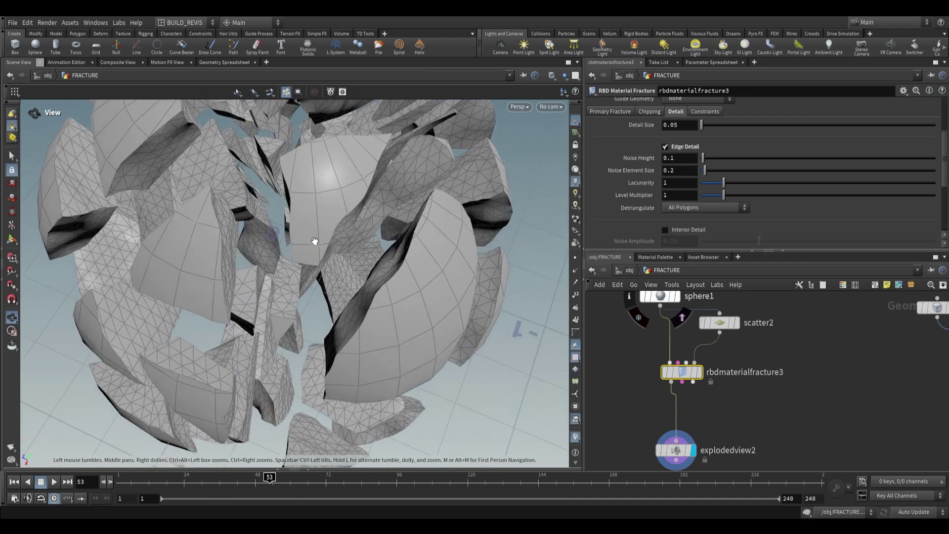
drag(409, 139, 423, 201)
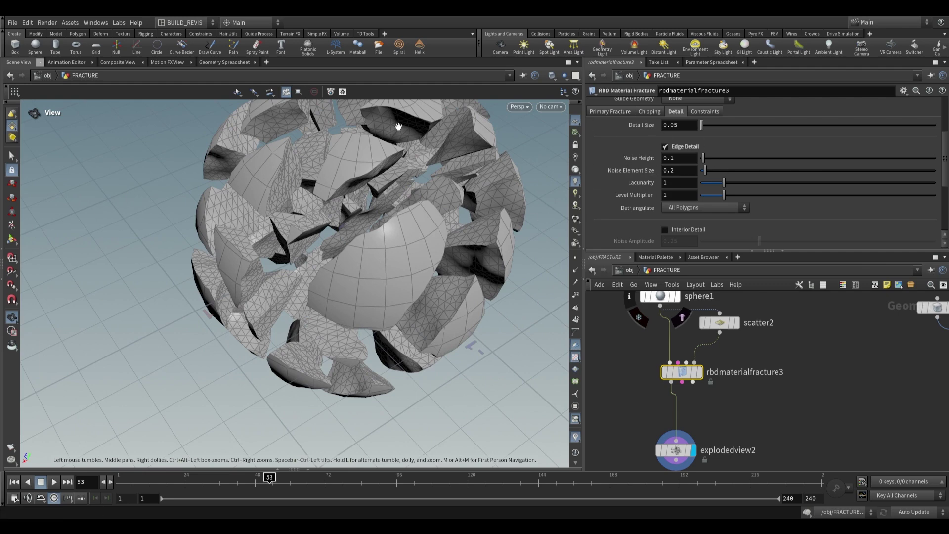
Step: Set the fracture's Detail Size to 0.03, keeping the edge noise height and element size, and inspect the denser mesh
drag(683, 158, 637, 159)
click(676, 171)
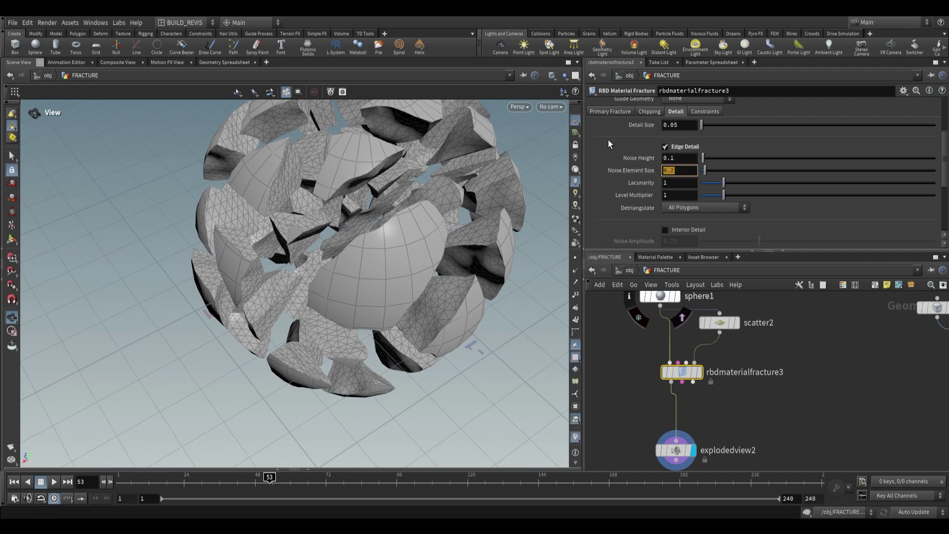
key(Return)
click(675, 125)
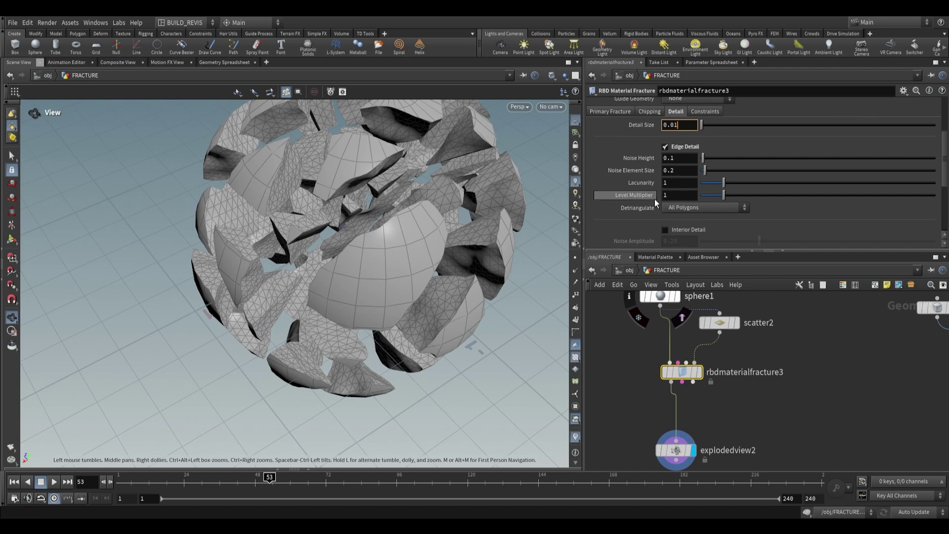
key(BackSpace)
text(3)
key(Return)
drag(326, 198, 522, 321)
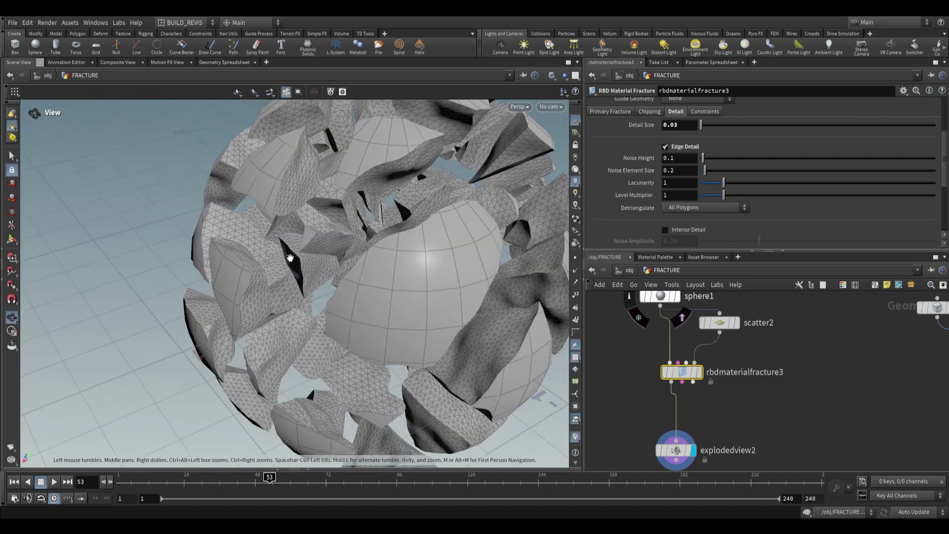
Step: Enable Interior Detail on the fracture and inspect the noise on the inner faces
scroll(634, 216, down, 3)
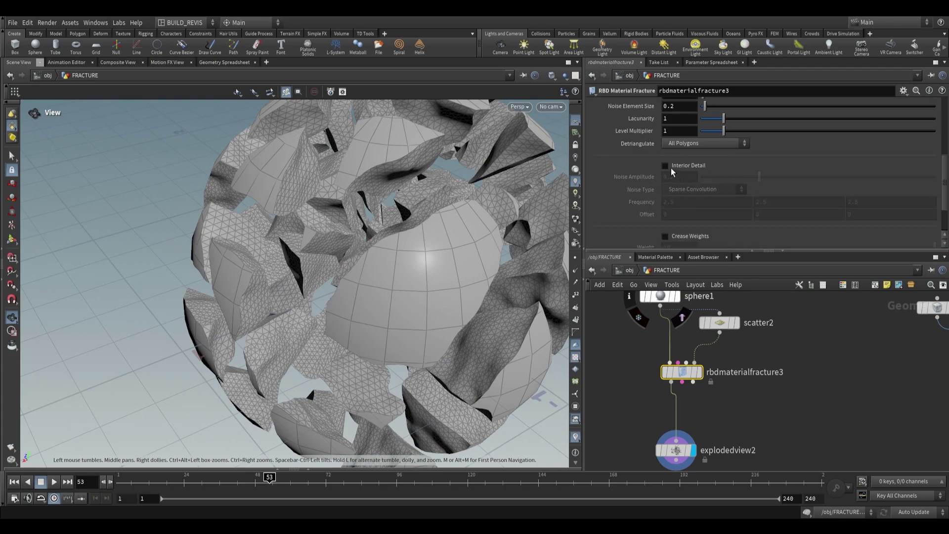
click(670, 167)
drag(435, 280, 443, 257)
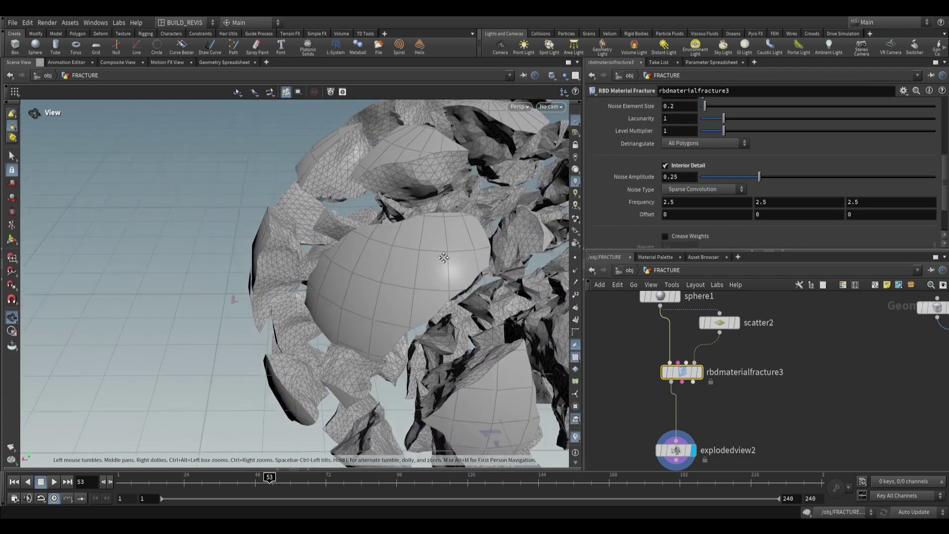
middle_drag(443, 257, 407, 248)
drag(407, 248, 448, 256)
Step: Look over the crease weight and proxy geometry settings, and compare the assembled fractured sphere with its exploded view
scroll(663, 212, down, 3)
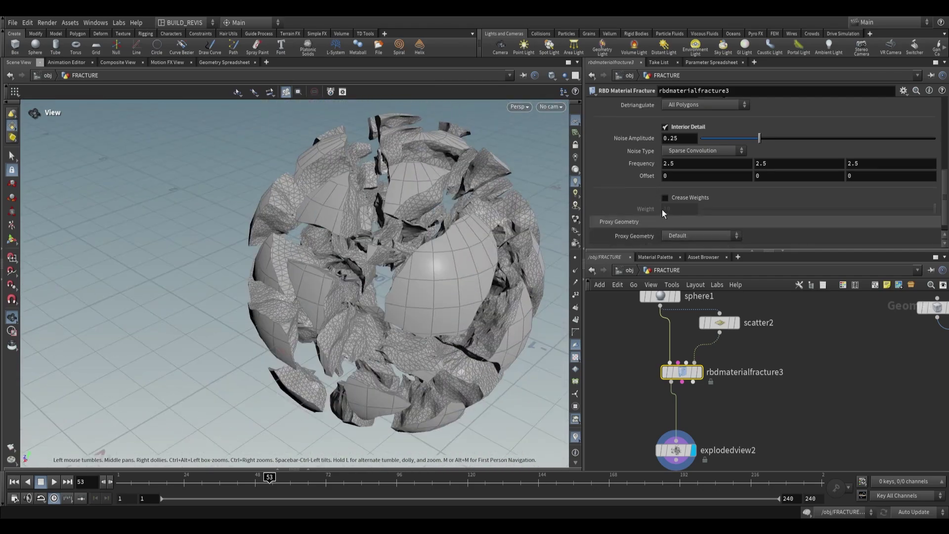
scroll(663, 209, down, 1)
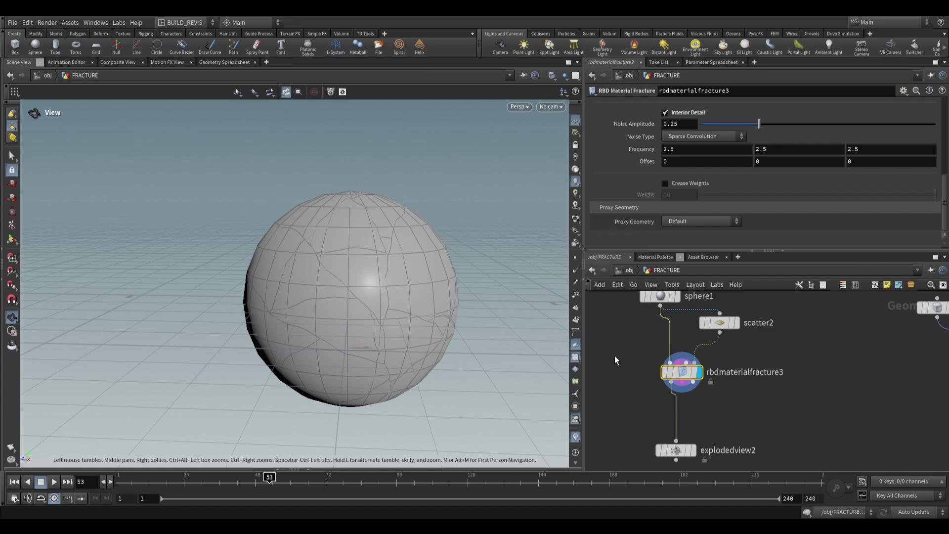
click(691, 449)
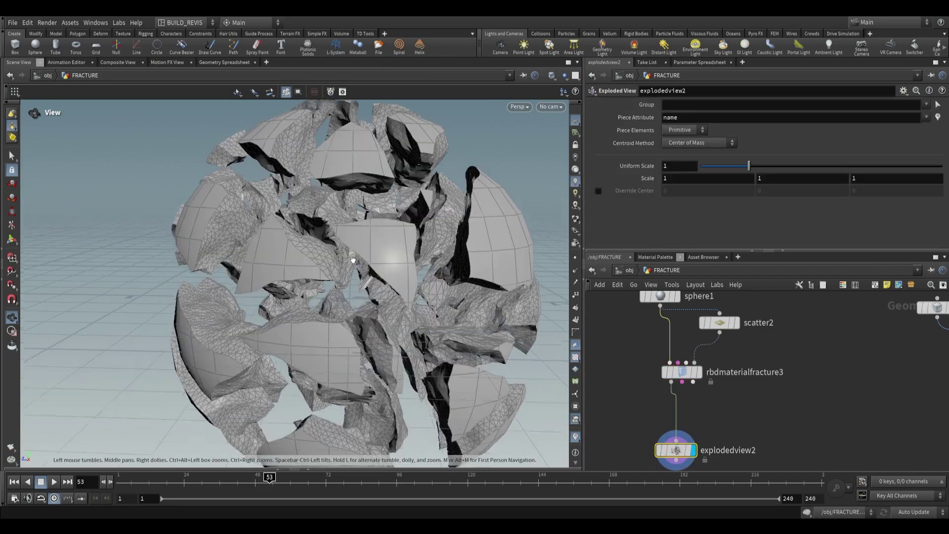
drag(353, 260, 350, 197)
Step: Rewire the Exploded View to the fracture's proxy geometry output and inspect the simplified pieces from several angles
middle_drag(777, 438, 742, 403)
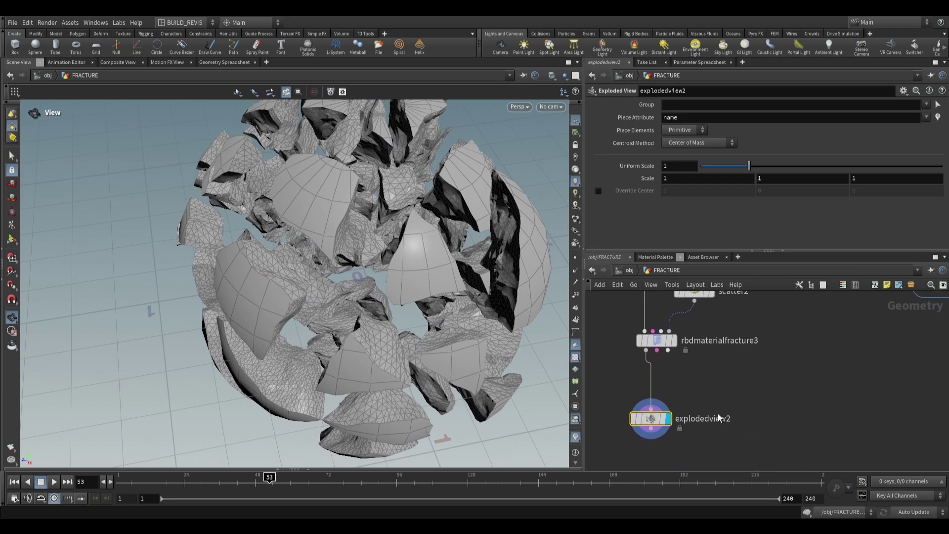
drag(650, 419, 694, 427)
click(668, 350)
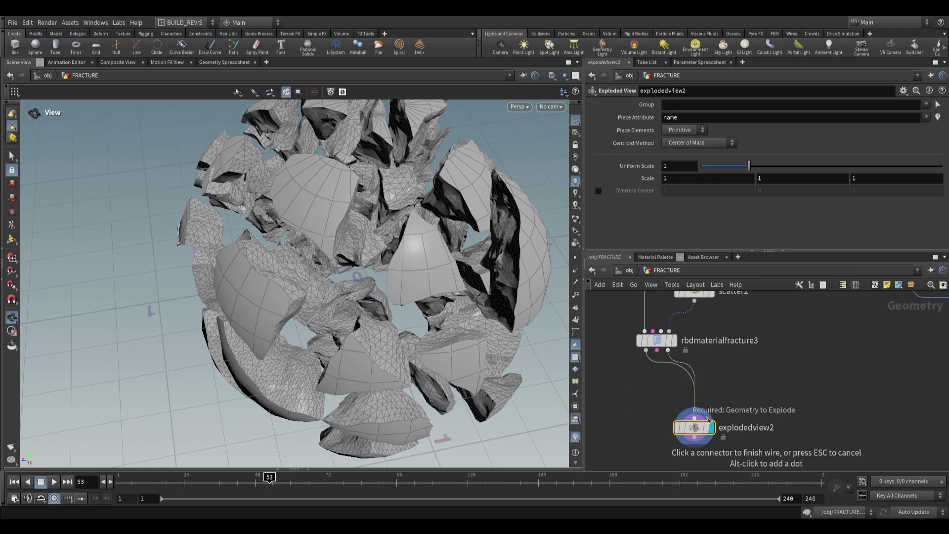
click(708, 420)
drag(346, 301, 361, 331)
scroll(361, 332, up, 1)
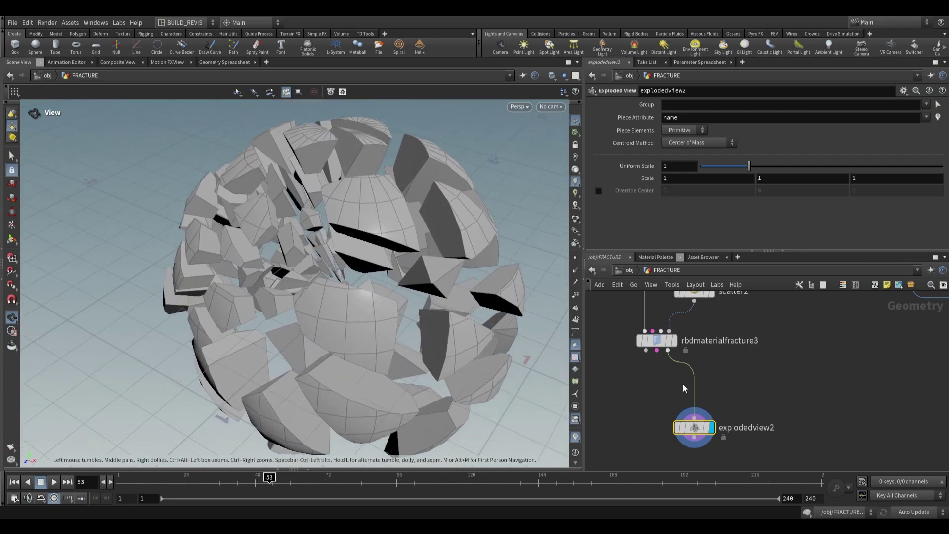
drag(267, 272, 283, 254)
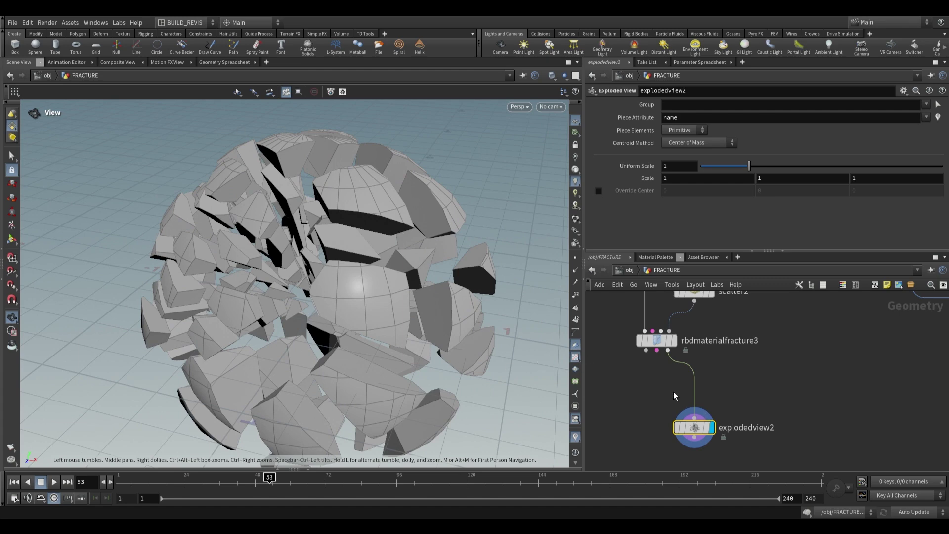
drag(646, 351, 695, 413)
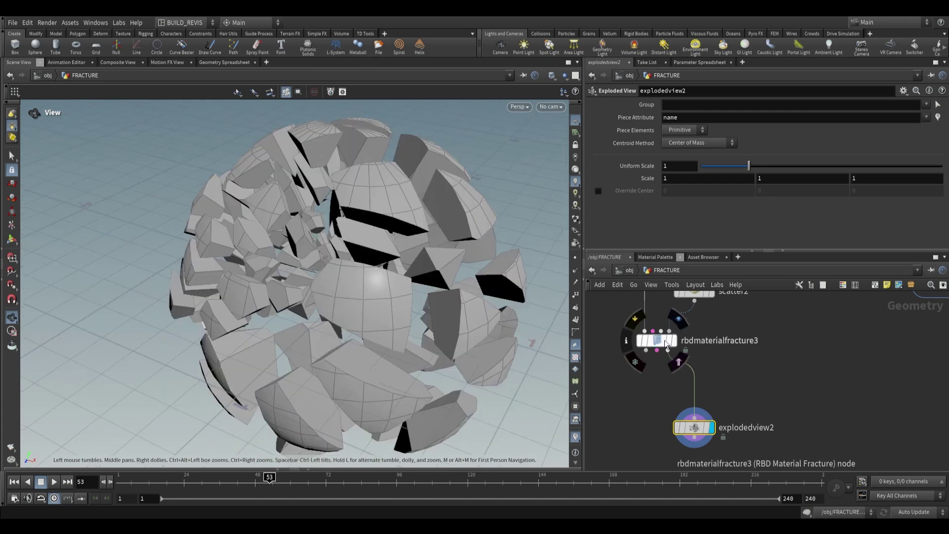
Step: Switch the fracture's Proxy Geometry to Convex Decomposition and inspect the proxy pieces
click(657, 340)
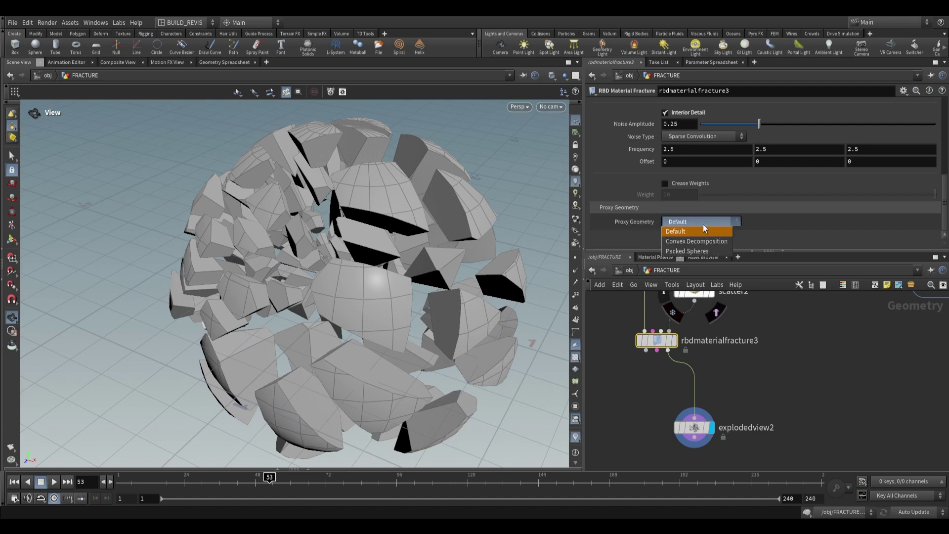
click(695, 242)
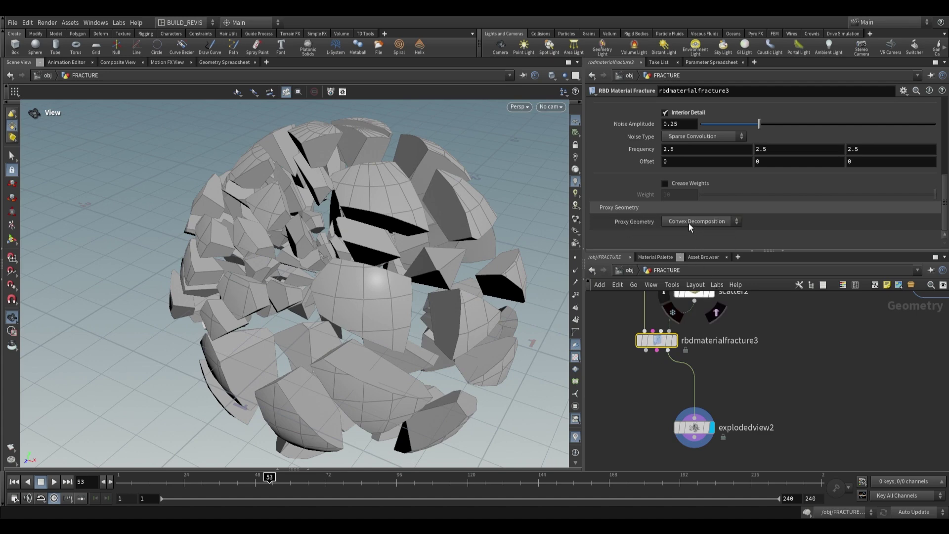
drag(371, 277, 351, 334)
Step: Switch the fracture's Proxy Geometry to Packed Spheres and look over its voxel size, radius and sphere count settings
click(702, 222)
click(707, 251)
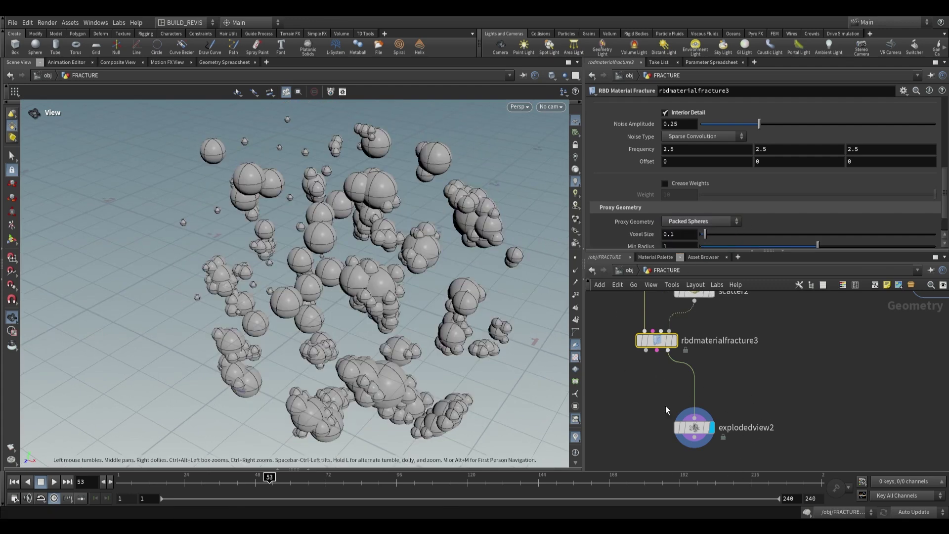
scroll(684, 236, down, 2)
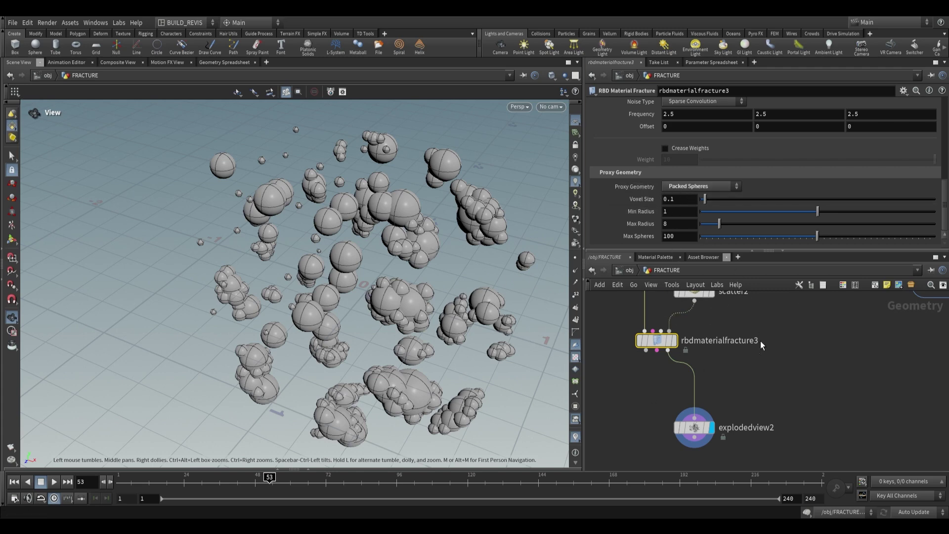
Step: Return the fracture's Proxy Geometry to Default and delete the Exploded View node
click(710, 190)
click(710, 191)
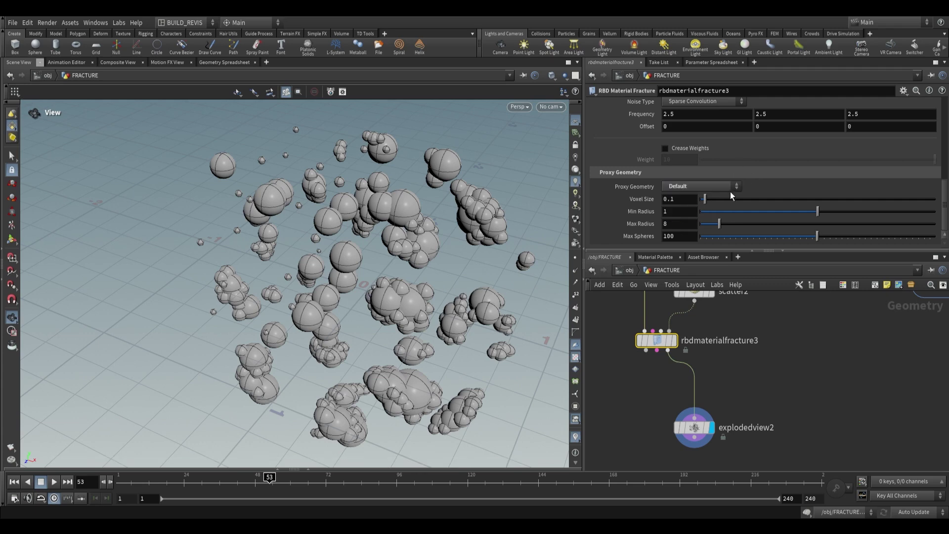
scroll(663, 392, up, 1)
click(694, 432)
key(Delete)
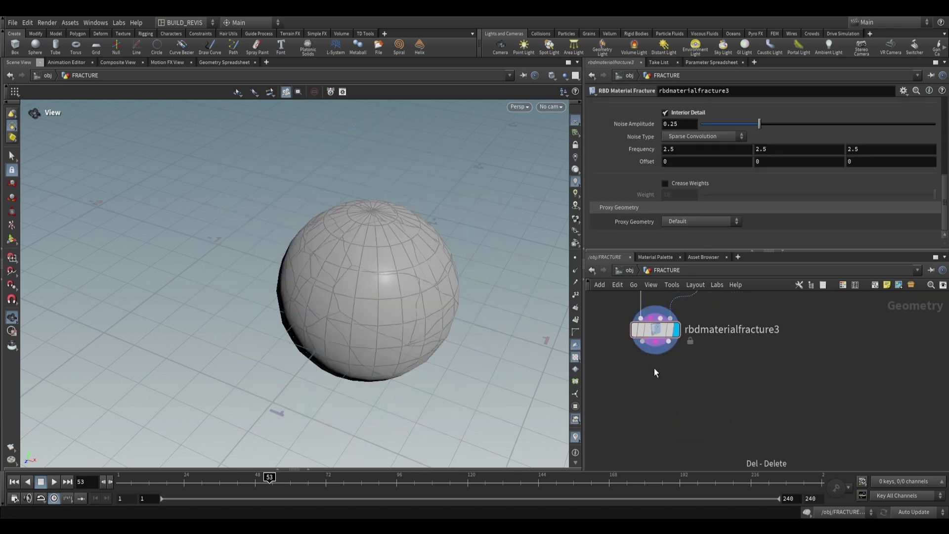
Step: Look over the fracture's constraint settings, including search radius, glue constraint name and primary strength
scroll(667, 367, down, 2)
scroll(672, 384, up, 2)
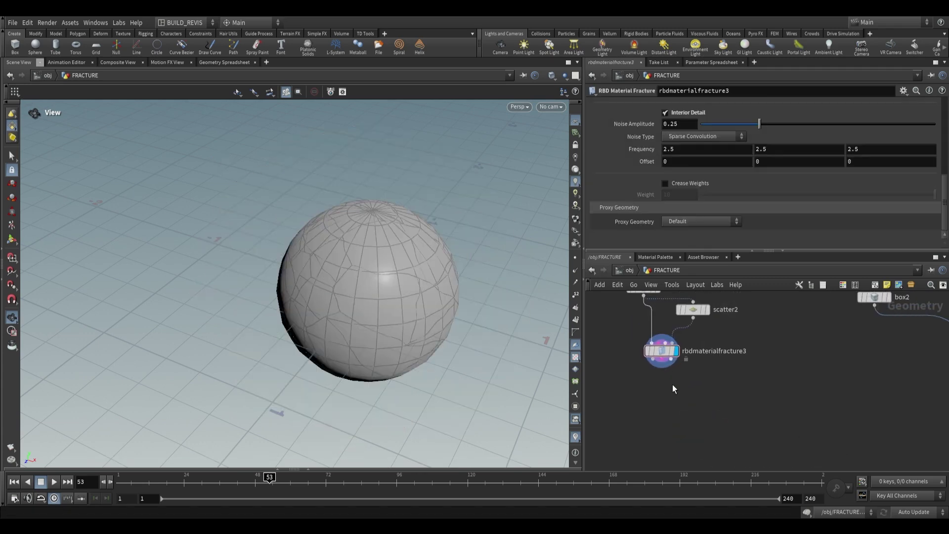
scroll(639, 168, up, 4)
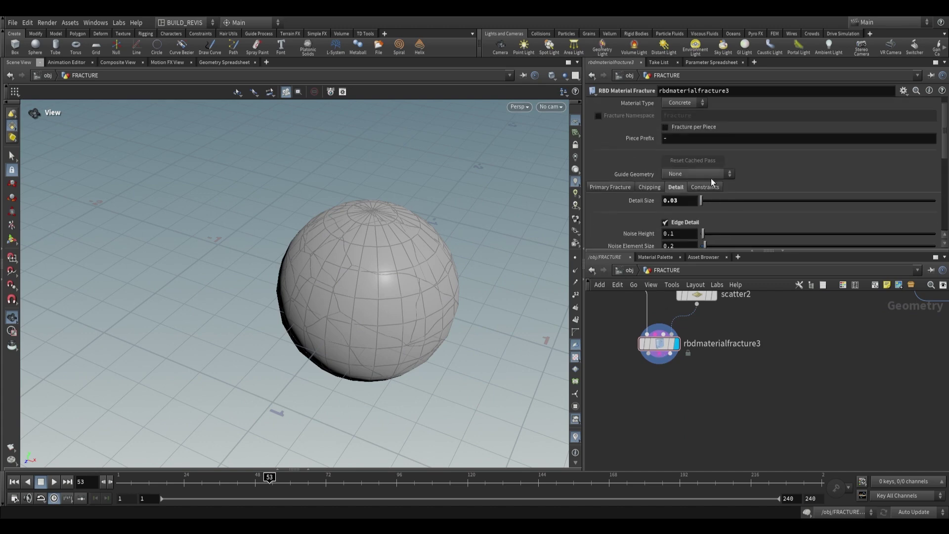
click(715, 186)
scroll(652, 197, down, 1)
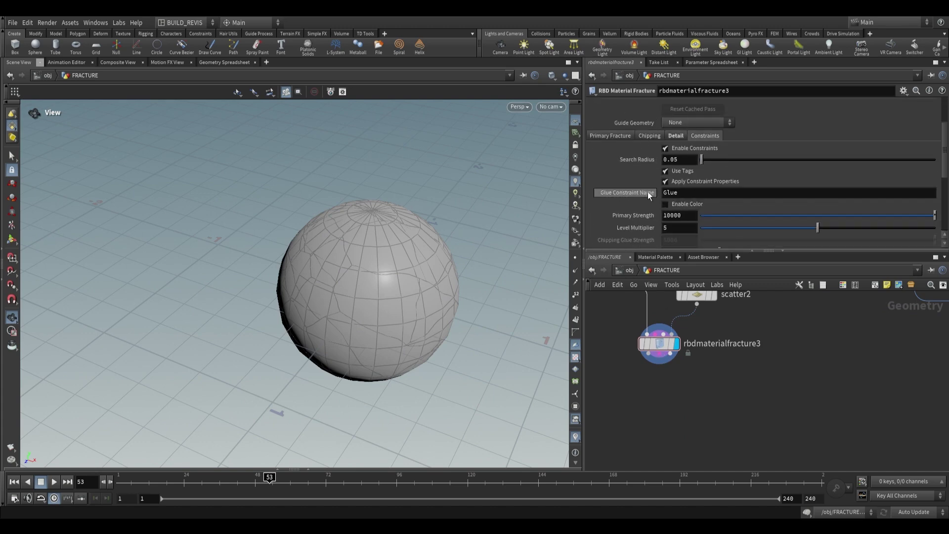
Step: Add an RBD Bullet Solver below the fracture, connect the geometry, constraint and proxy outputs to it, and display it from frame 1
key(Tab)
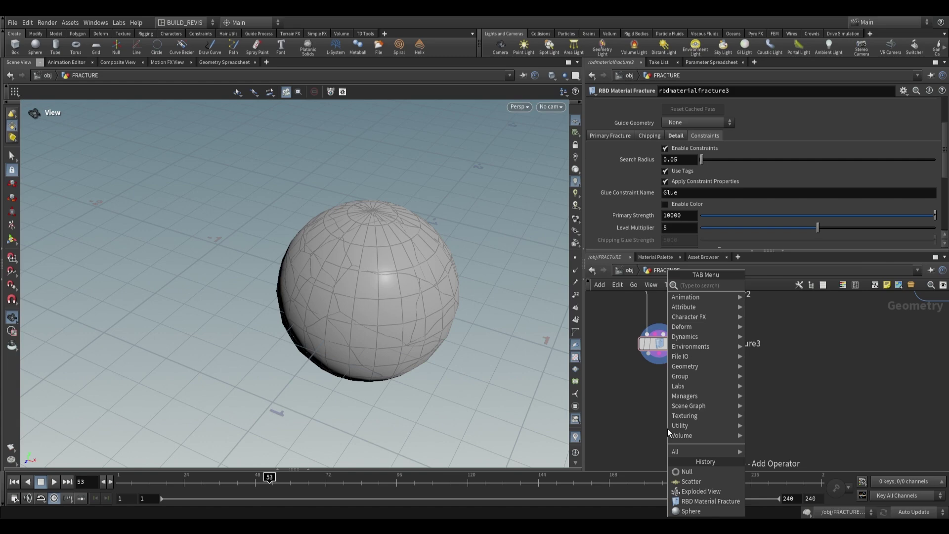
text(bulle)
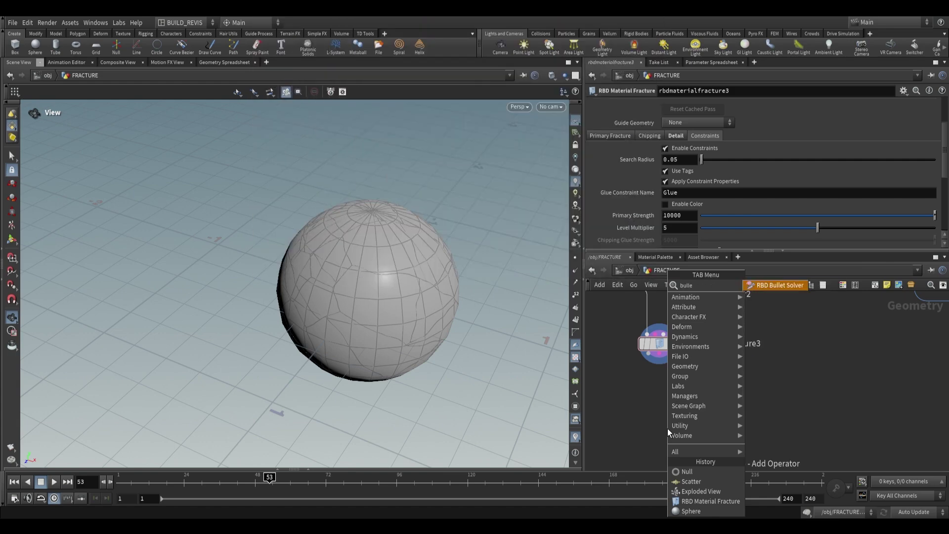
key(Return)
click(661, 422)
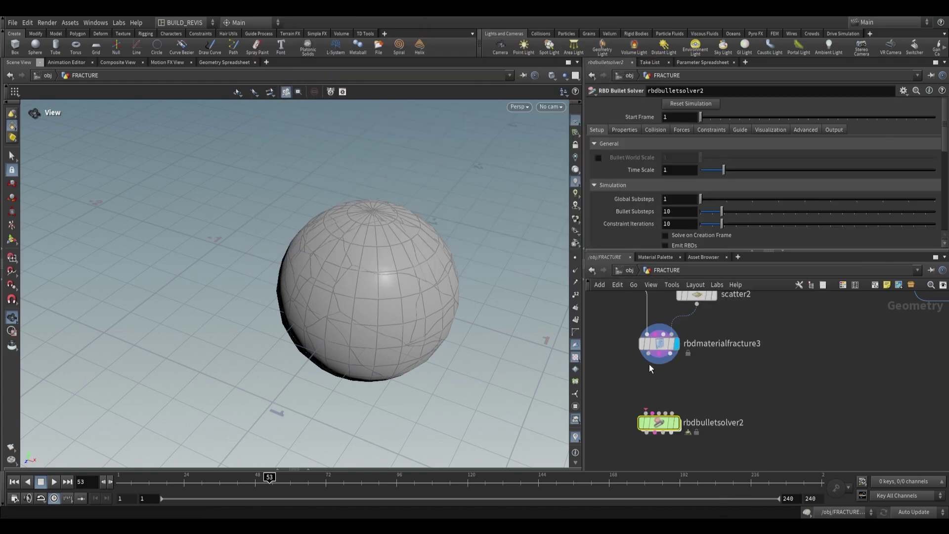
click(649, 363)
click(649, 421)
click(653, 419)
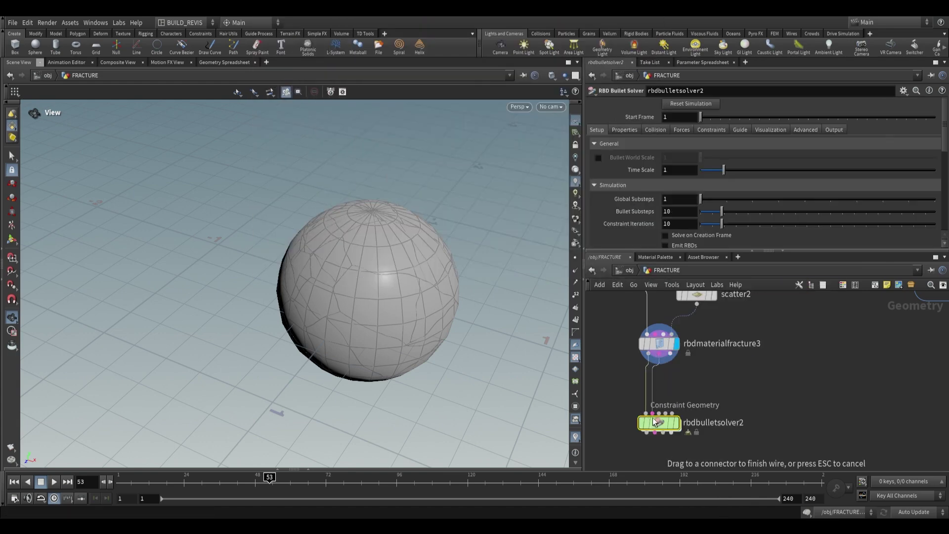
click(659, 419)
click(675, 423)
key(ctrl+Up)
Step: Give the solver a Ground Plane collision at Y position -1, and play the simulation to watch the sphere land
click(656, 129)
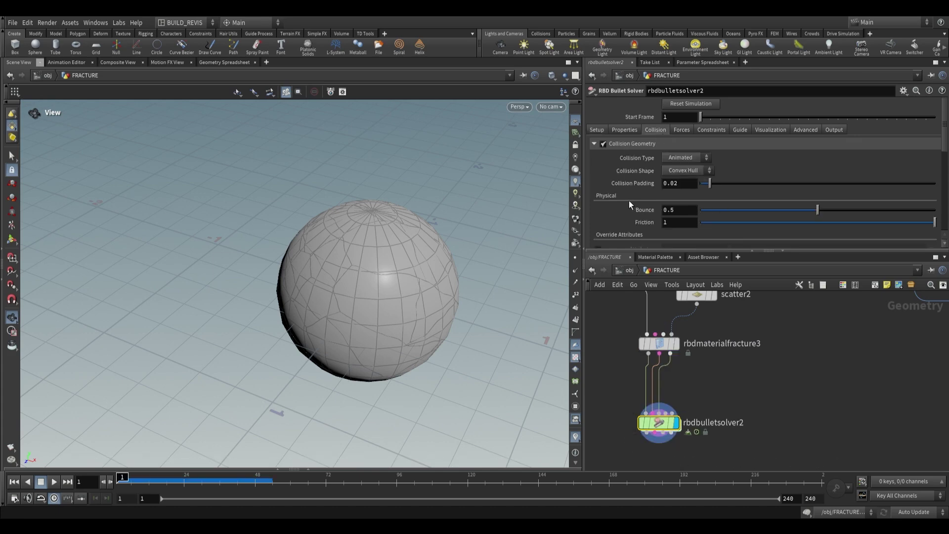
scroll(623, 195, down, 5)
click(690, 189)
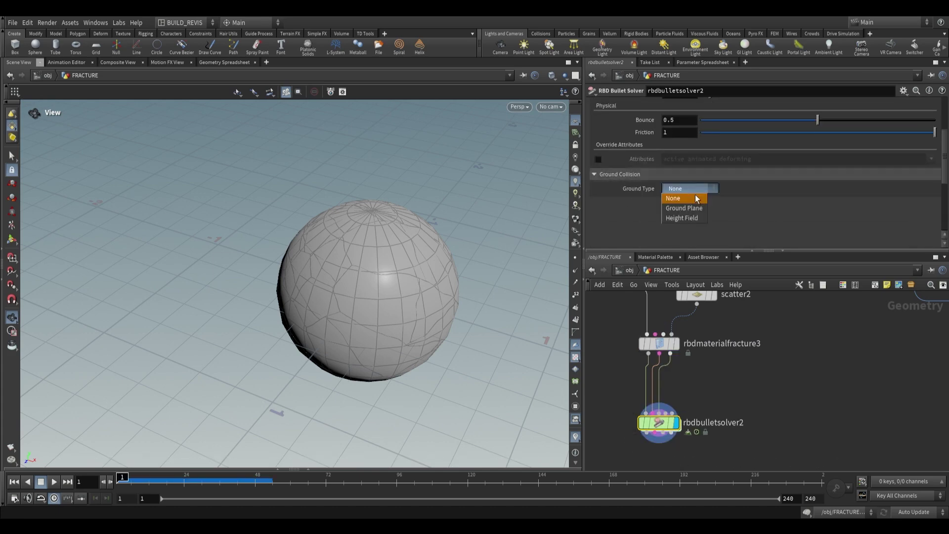
click(687, 207)
scroll(371, 317, down, 3)
drag(371, 317, 376, 266)
click(54, 482)
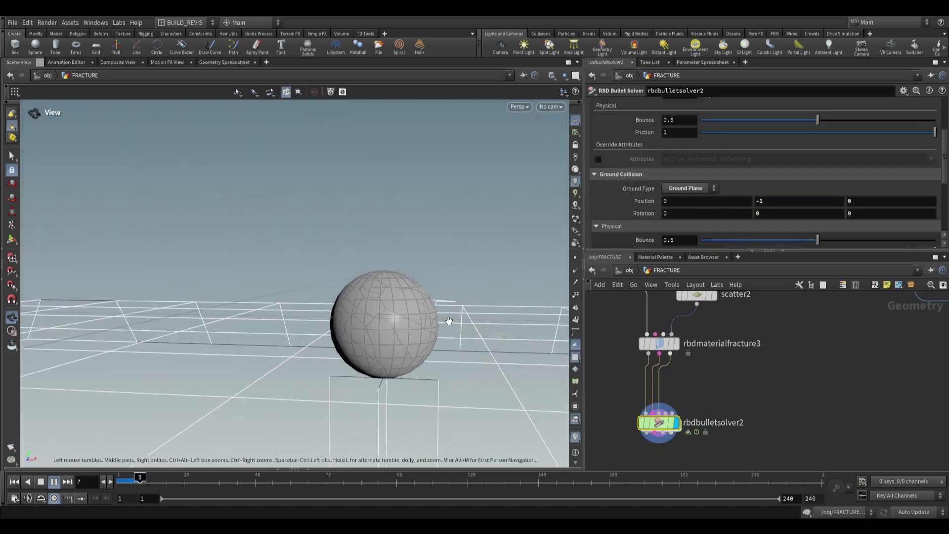
drag(445, 322, 409, 335)
key(ctrl+Up)
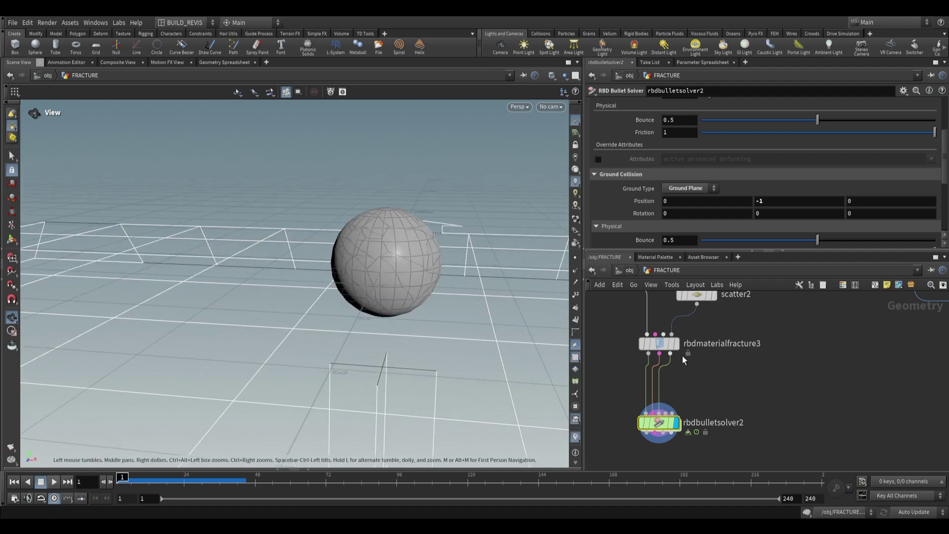
Step: Set the fracture's glue Primary Strength to 10 and replay the simulation, returning to the first frame
click(659, 349)
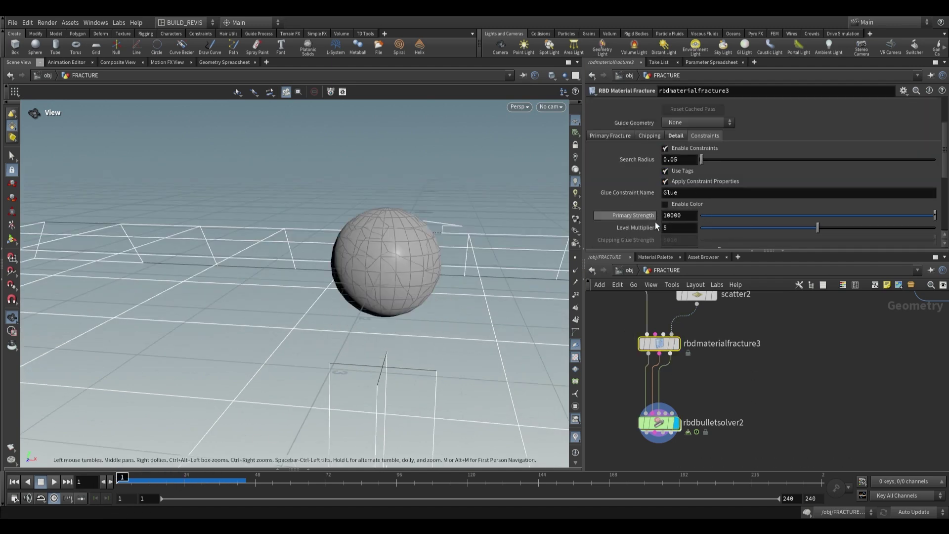
scroll(697, 222, down, 2)
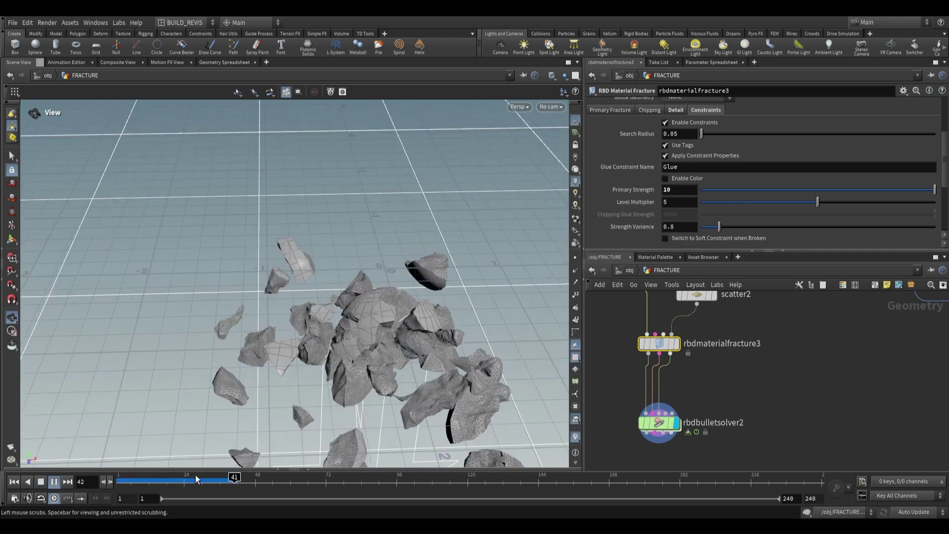
click(14, 482)
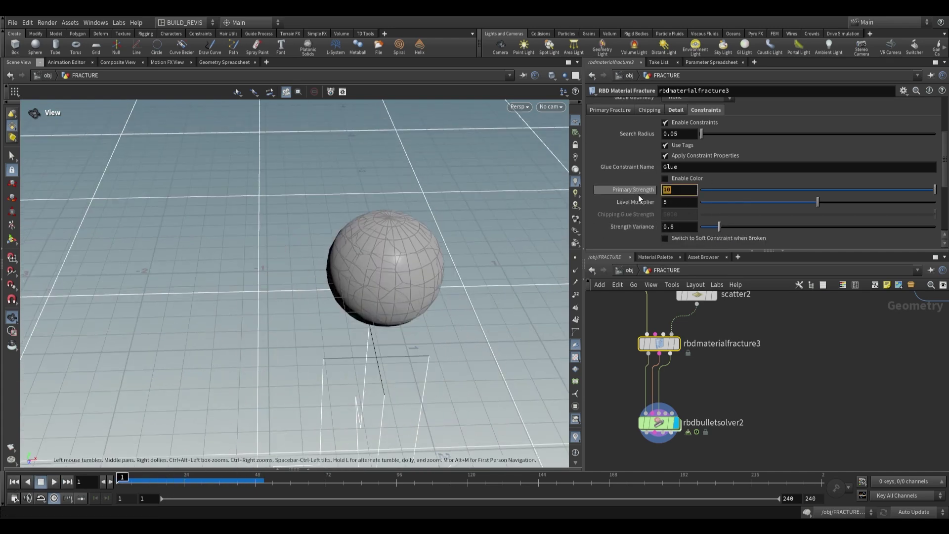
Step: Set the fracture's glue Primary Strength to 100 and replay the simulation
key(Up)
drag(334, 365, 377, 356)
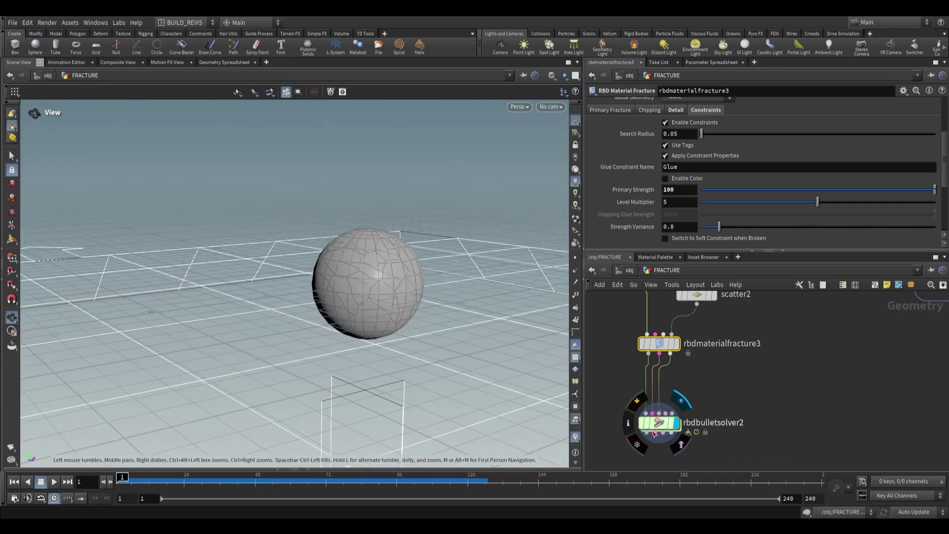
Step: Add an RBD Exploded View fed by the fracture's geometry, constraint and proxy outputs, and inspect its displayed result up close
drag(665, 423, 665, 465)
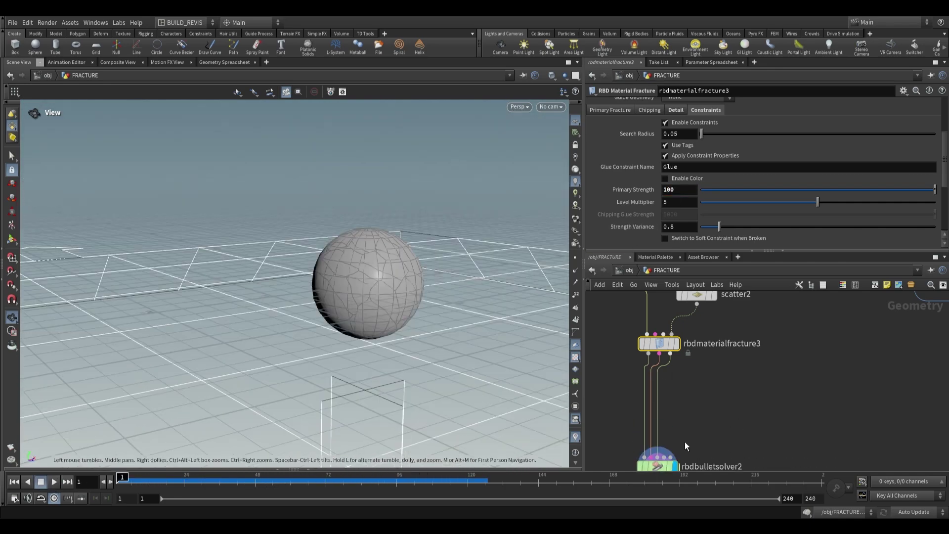
middle_drag(684, 441, 688, 376)
key(Tab)
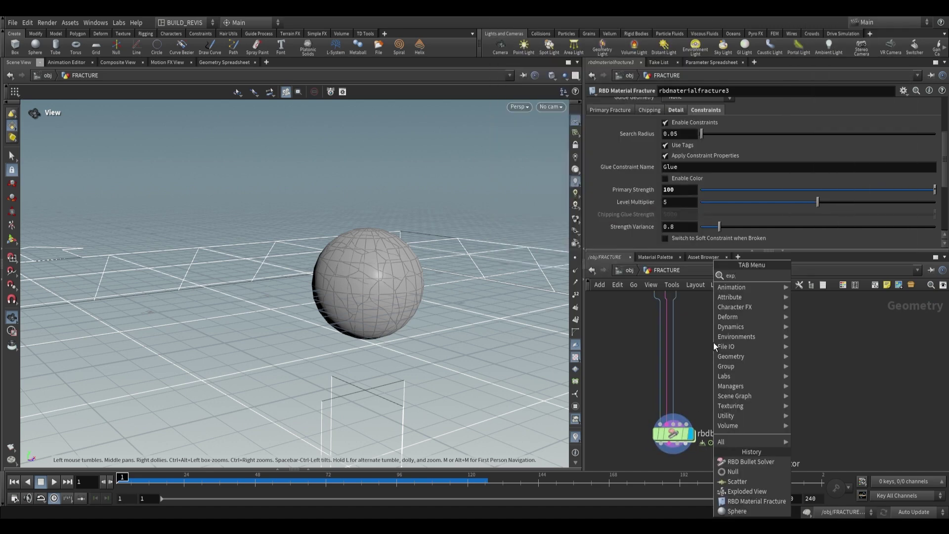
text(explode)
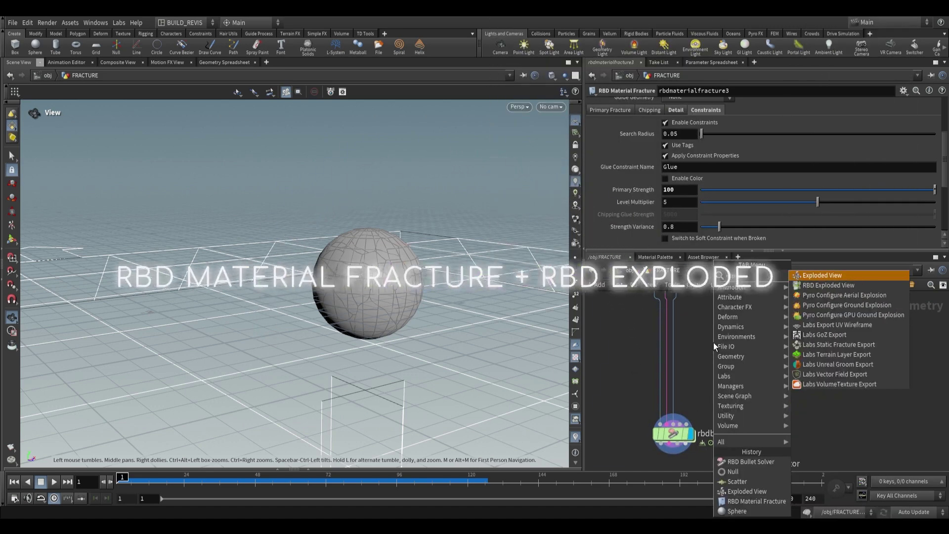
click(815, 283)
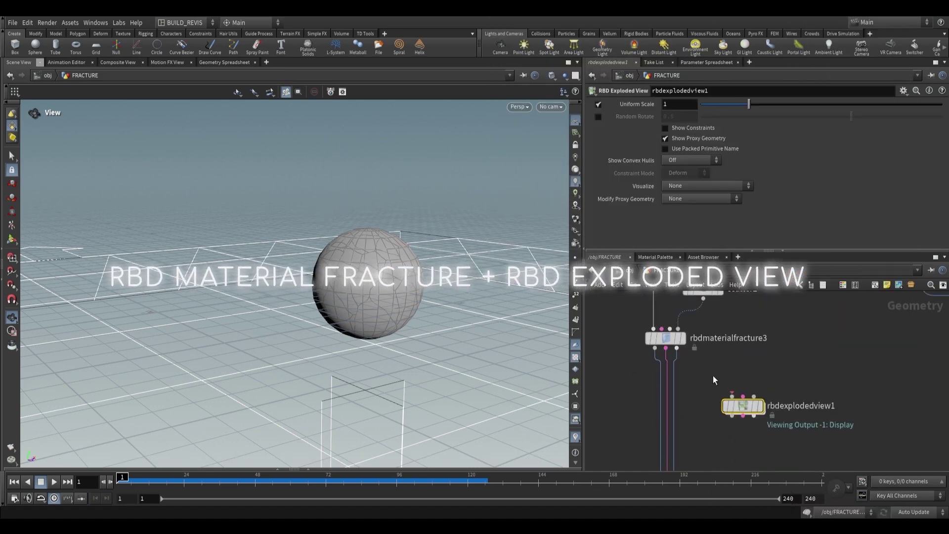
drag(658, 344, 747, 413)
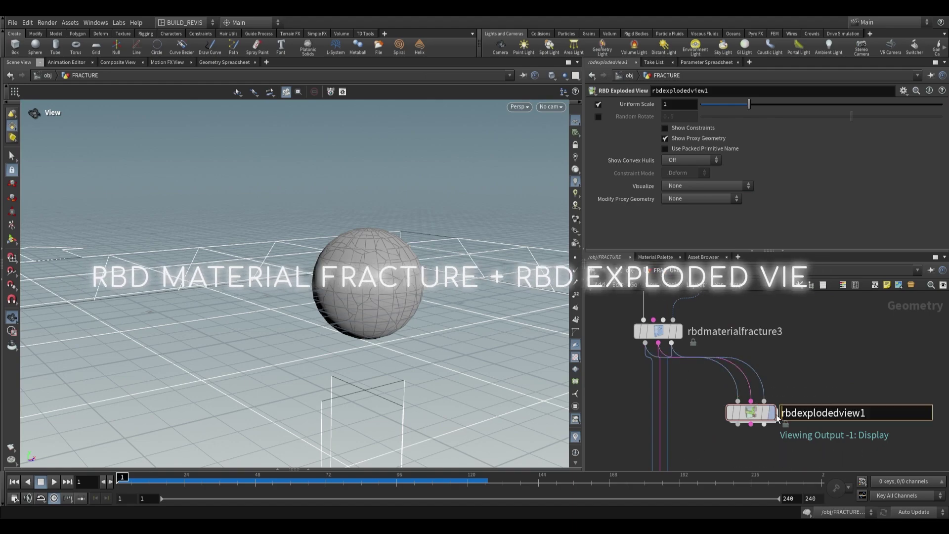
scroll(359, 251, up, 10)
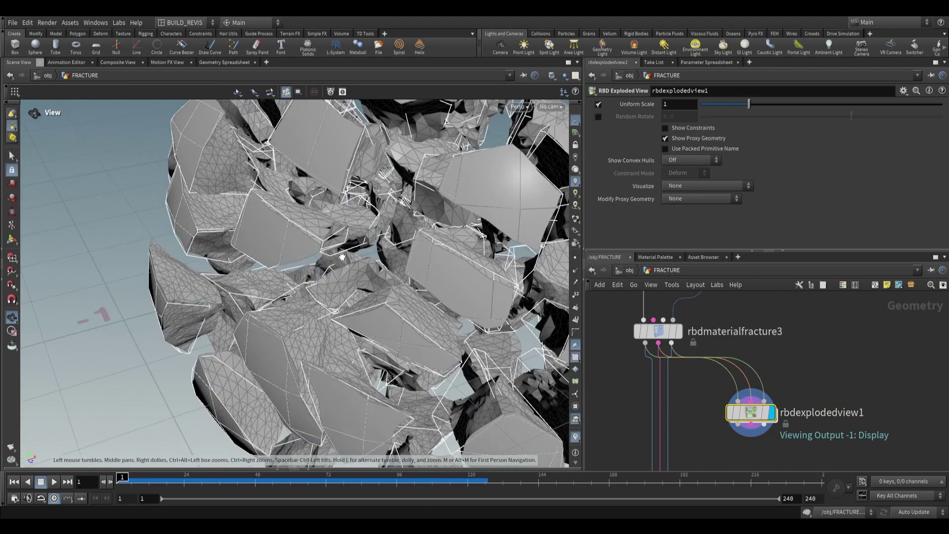
drag(359, 251, 313, 265)
scroll(312, 265, down, 10)
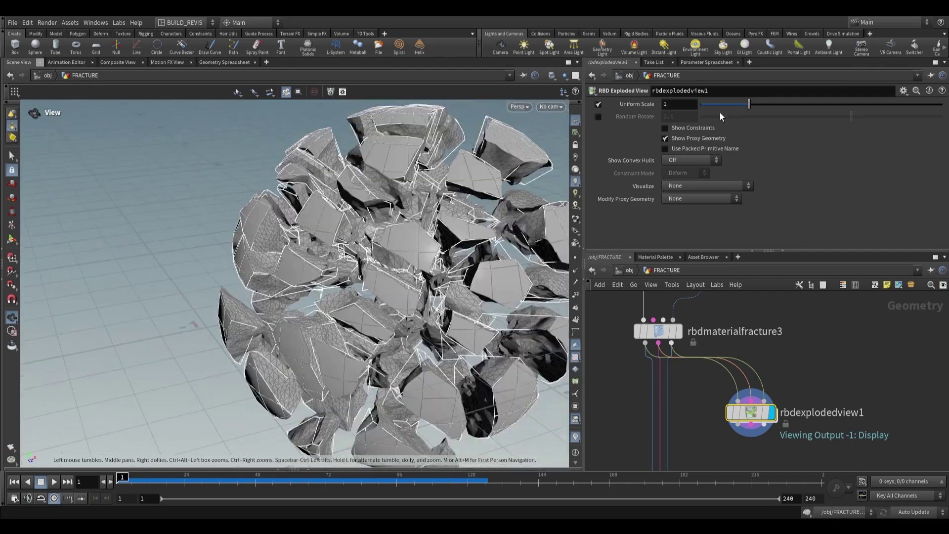
Step: Enable Show Constraints and set the Uniform Scale to 3.33 on the RBD Exploded View to inspect the links between pieces
click(665, 128)
drag(753, 105, 861, 106)
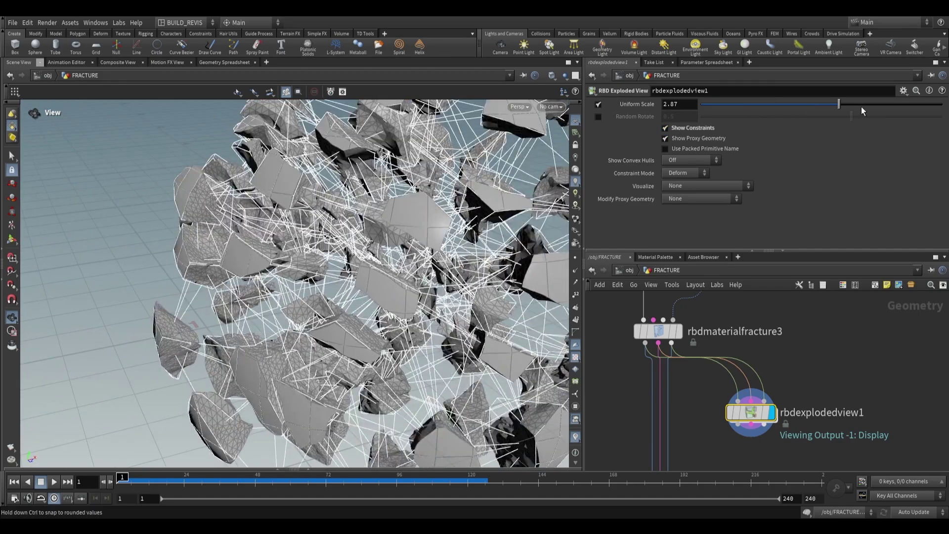
scroll(398, 194, up, 5)
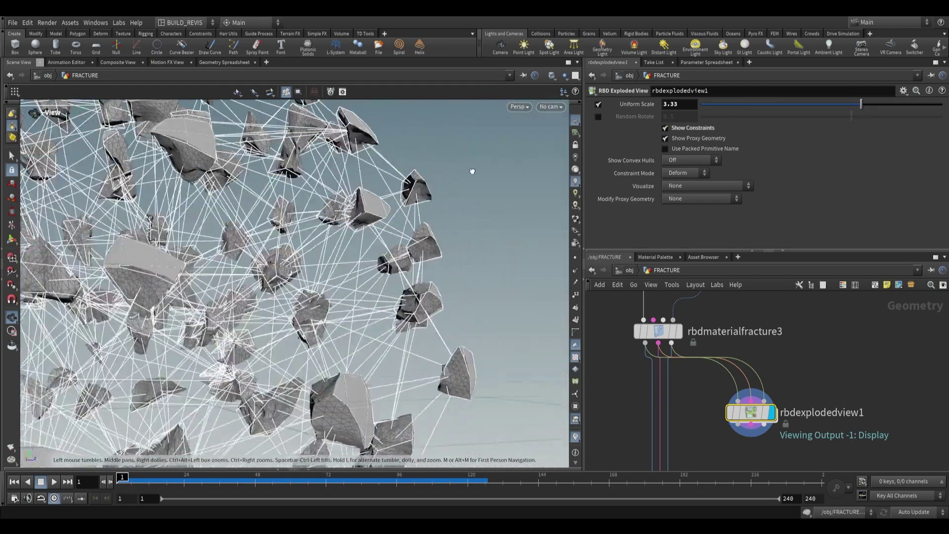
Step: Examine the exploded sphere's constraint links and separated pieces from several angles, both close up and as a whole
scroll(450, 198, down, 4)
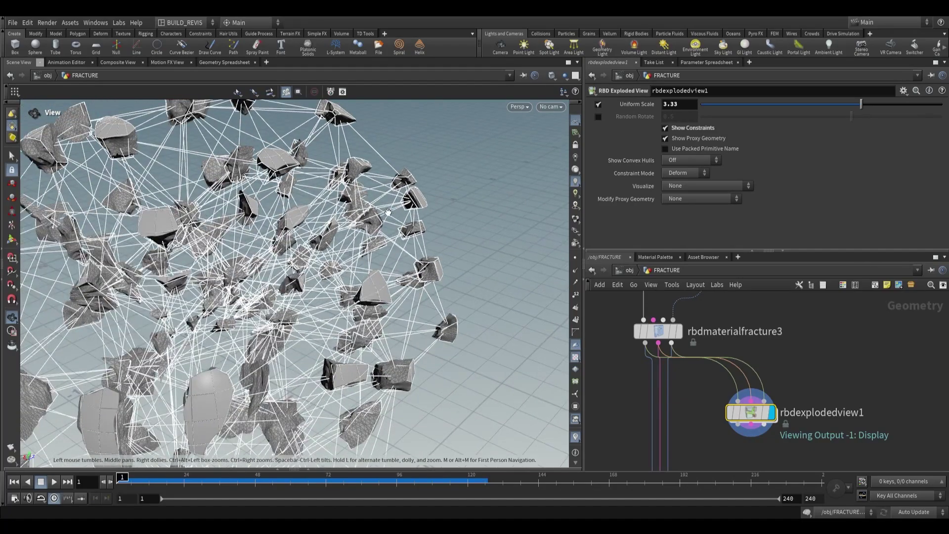
drag(449, 197, 431, 220)
scroll(371, 189, up, 8)
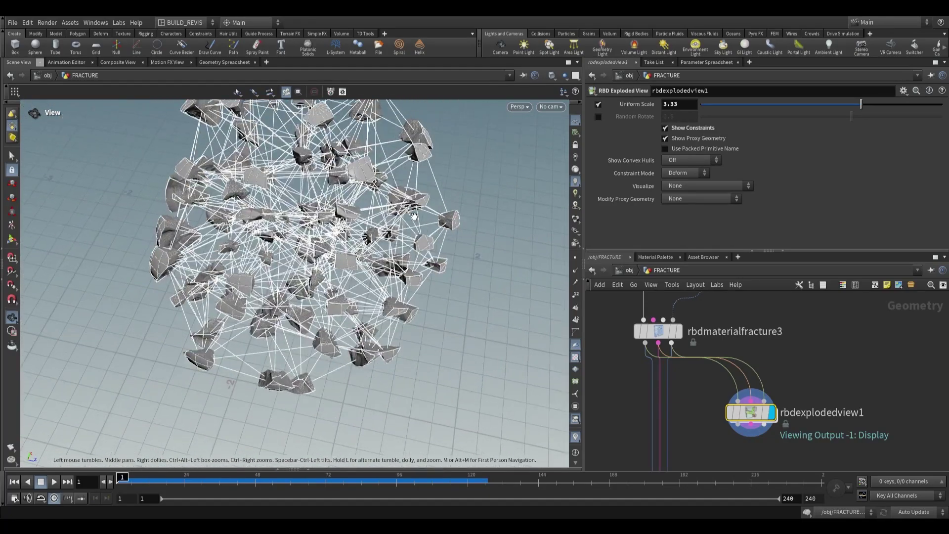
scroll(354, 184, up, 3)
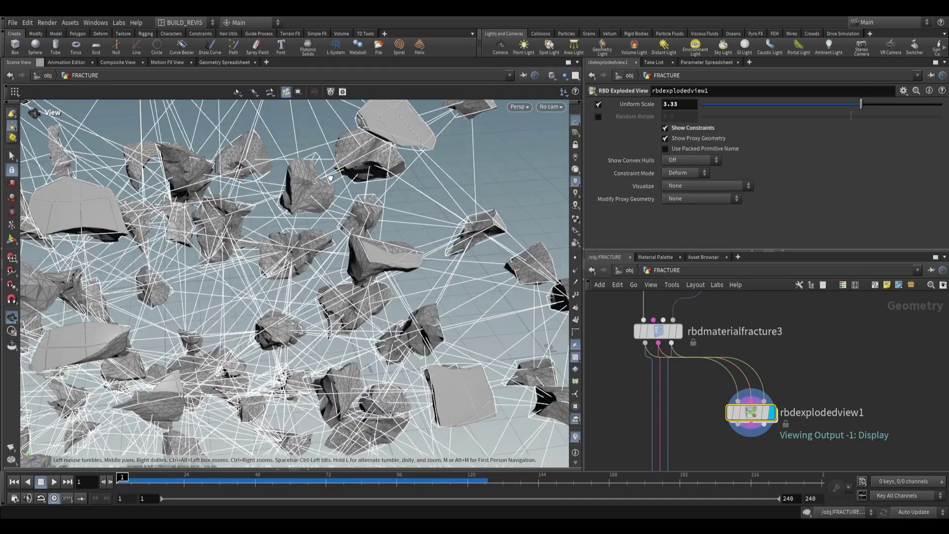
middle_drag(549, 309, 457, 265)
middle_drag(795, 403, 796, 301)
scroll(779, 316, down, 2)
click(707, 381)
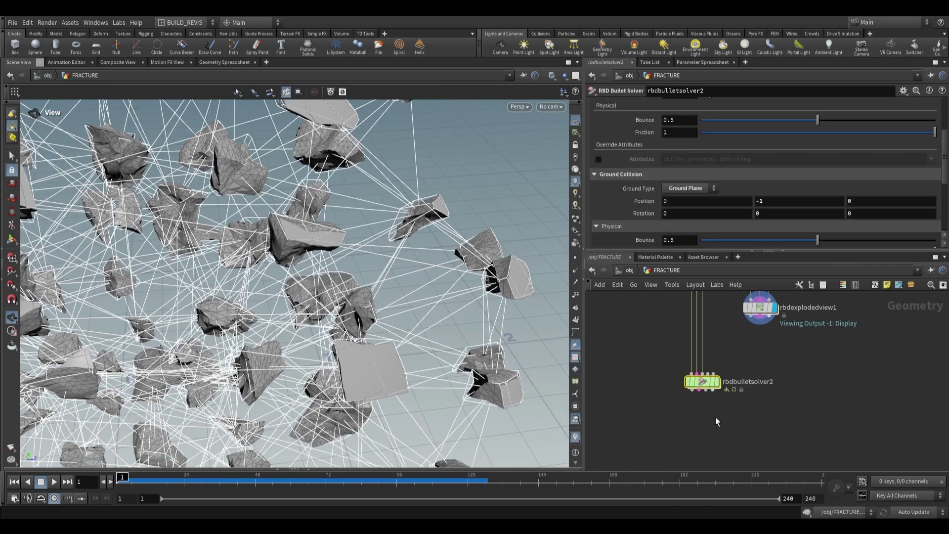
scroll(337, 247, down, 4)
drag(336, 247, 544, 251)
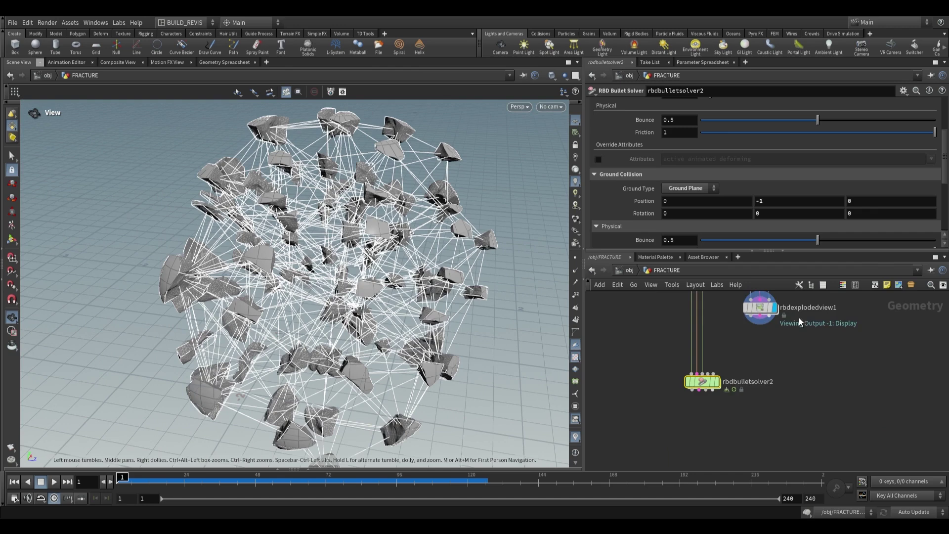
Step: Delete the RBD Exploded View, display rbdmaterialfracture3, and move rbdbulletsolver2 closer beneath it in the network
middle_drag(760, 301, 766, 354)
scroll(767, 354, up, 1)
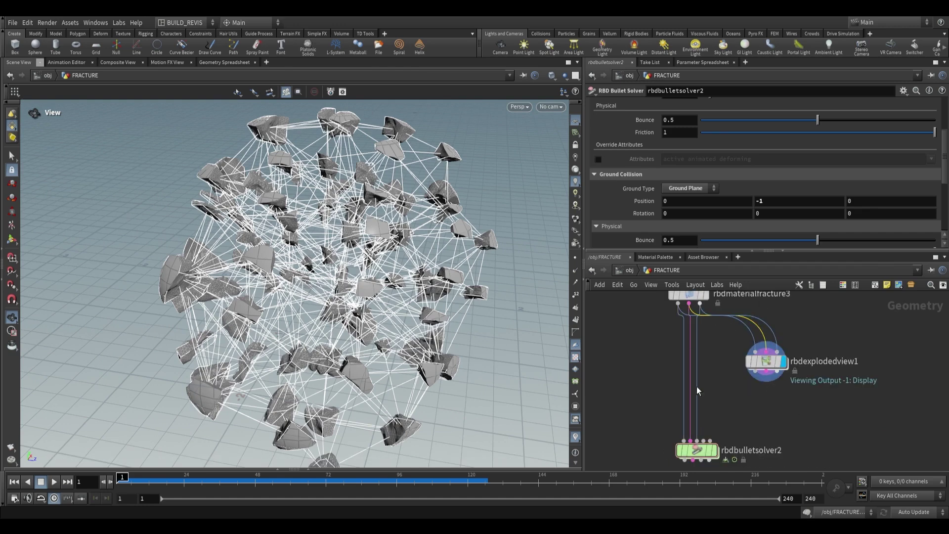
mouse_move(744, 389)
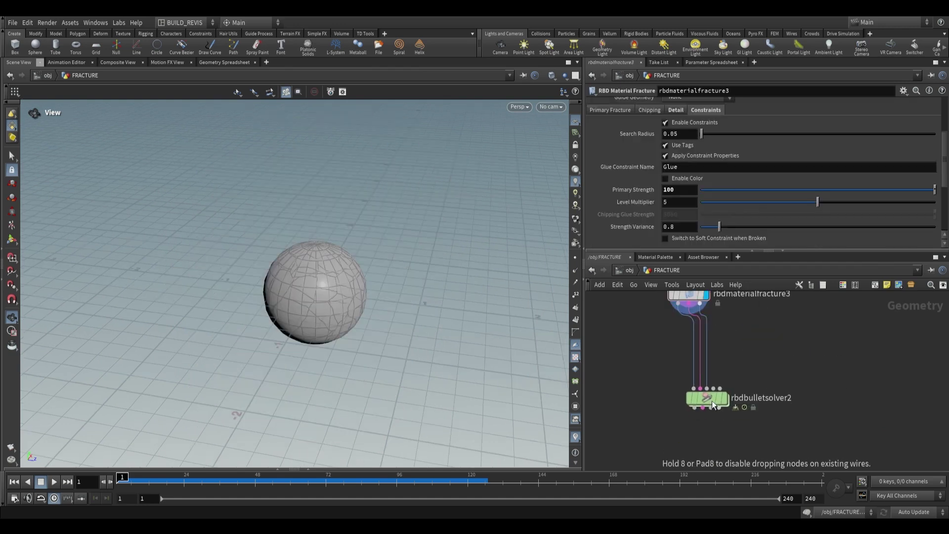
drag(712, 400, 700, 369)
middle_drag(750, 329, 752, 393)
scroll(753, 393, up, 1)
scroll(636, 182, up, 3)
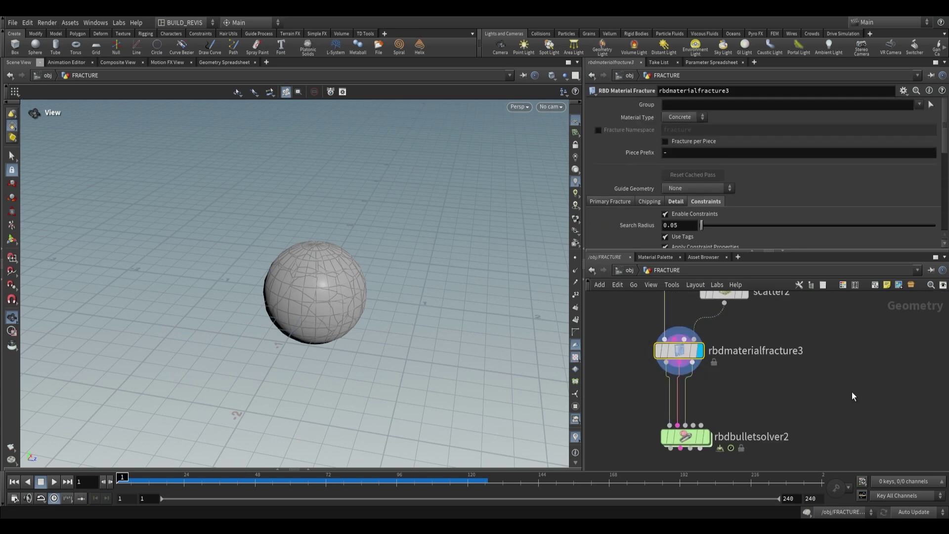
scroll(854, 395, down, 2)
middle_drag(812, 374, 769, 380)
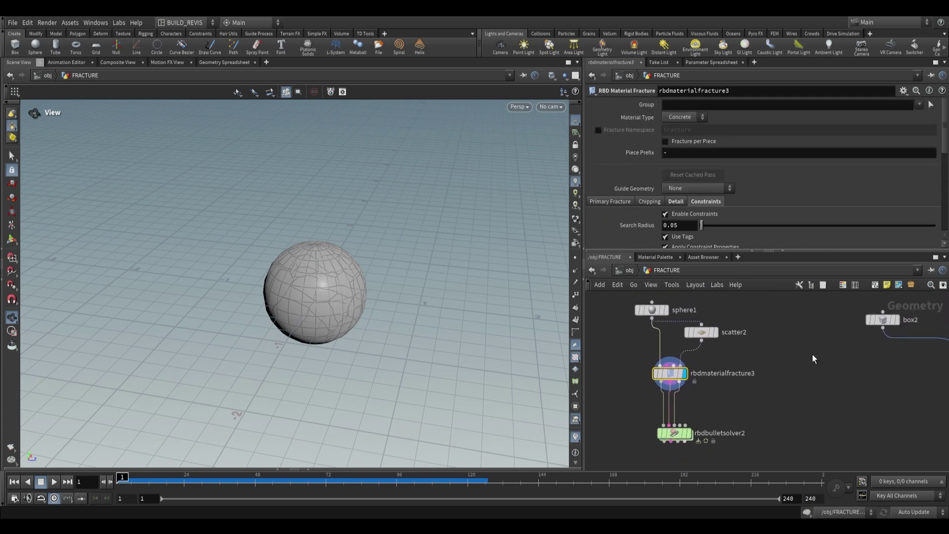
Step: Display copytopoints1 in the box2 network and inspect the randomly oriented box copies
middle_drag(811, 354, 695, 364)
scroll(695, 364, down, 2)
scroll(870, 355, up, 3)
click(796, 434)
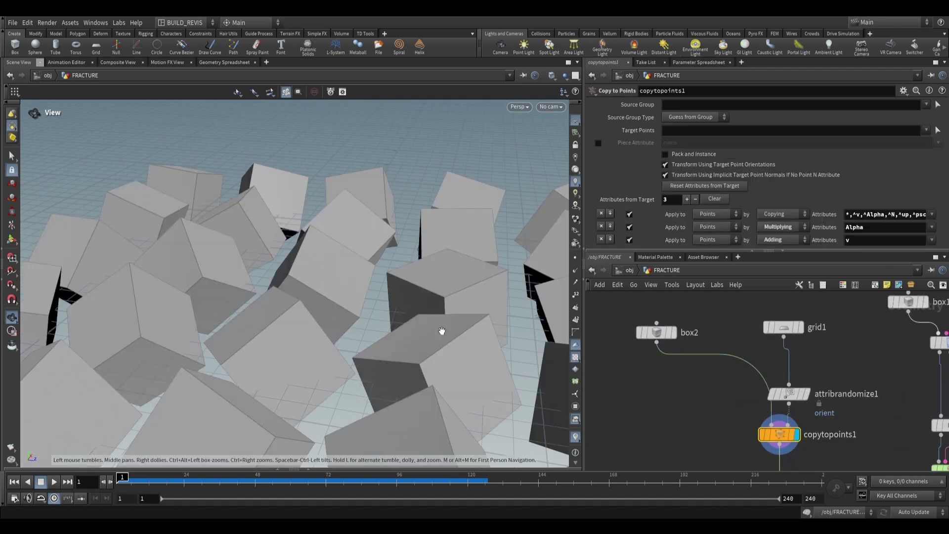
middle_drag(441, 331, 334, 251)
scroll(334, 250, down, 3)
drag(334, 250, 292, 276)
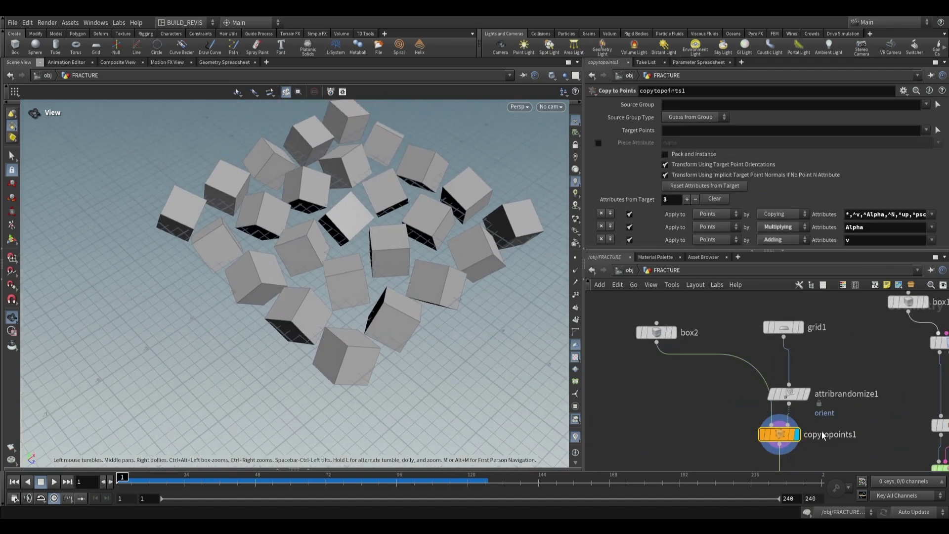
Step: Display explodedview1 and examine the fractured box copies alongside the parameters of rbdmaterialfracture2
middle_drag(822, 431, 773, 331)
click(742, 421)
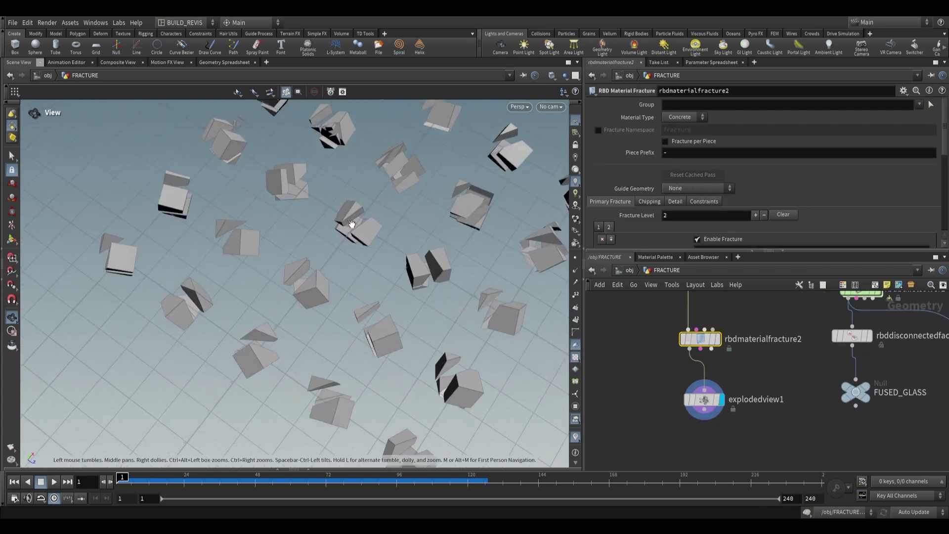
drag(296, 238, 445, 243)
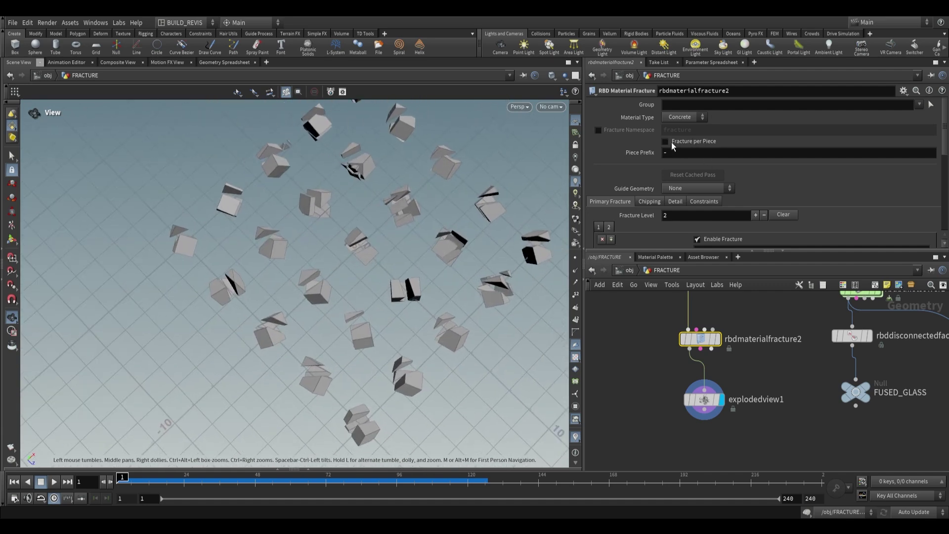
scroll(681, 180, down, 10)
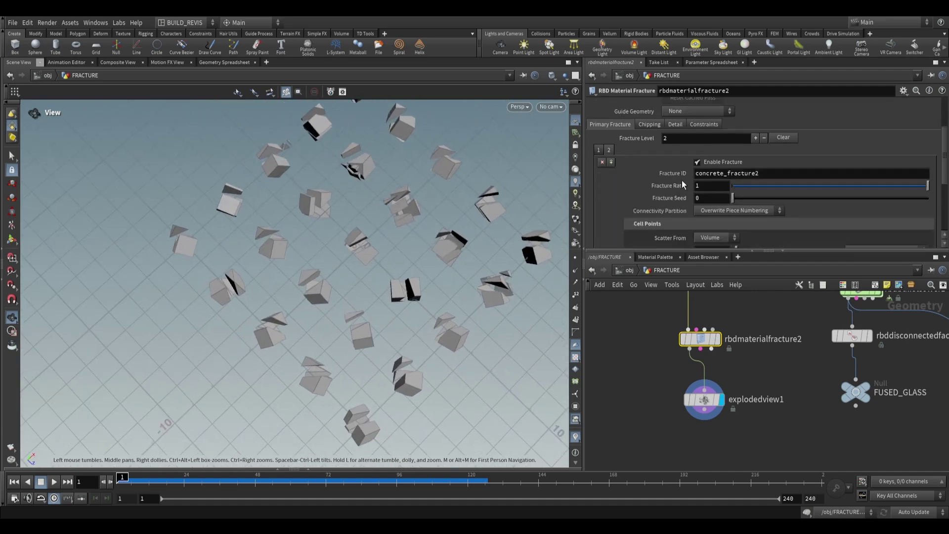
scroll(676, 188, up, 9)
scroll(665, 196, up, 1)
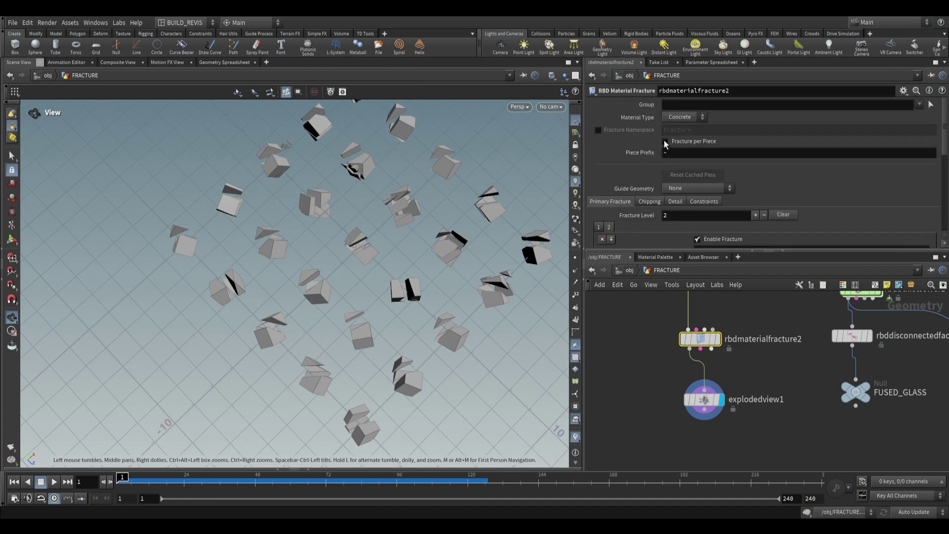
drag(323, 281, 308, 171)
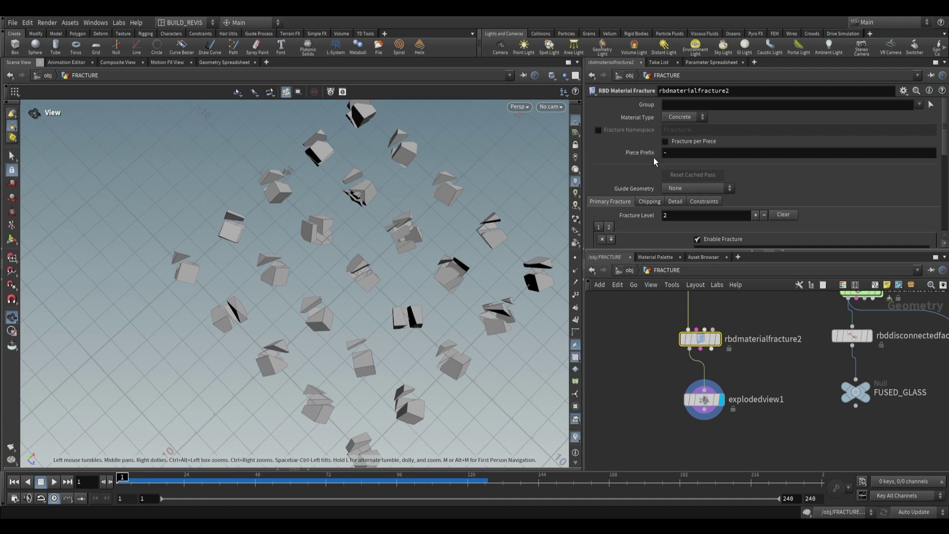
Step: Enable Fracture per Piece on rbdmaterialfracture2 and inspect the resulting exploded boxes
click(666, 141)
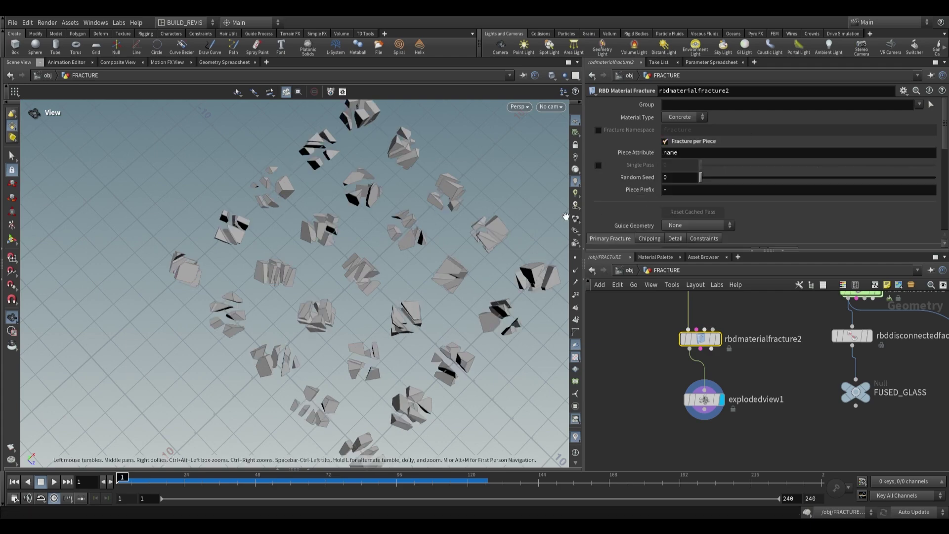
drag(327, 373, 499, 247)
scroll(608, 144, down, 3)
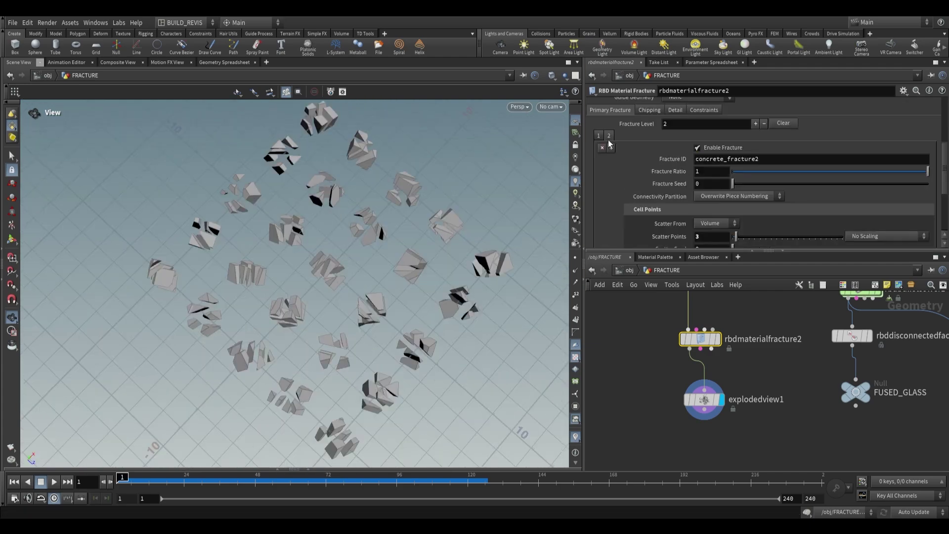
drag(381, 236, 285, 228)
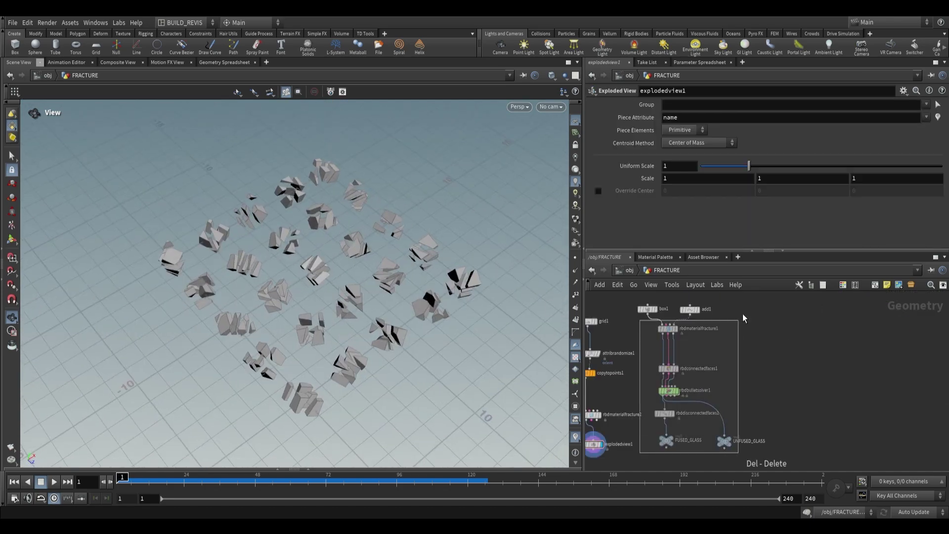
Step: Frame and inspect the thin box1 pane of the glass network, and display its existing rbdmaterialfracture1 result
click(724, 440)
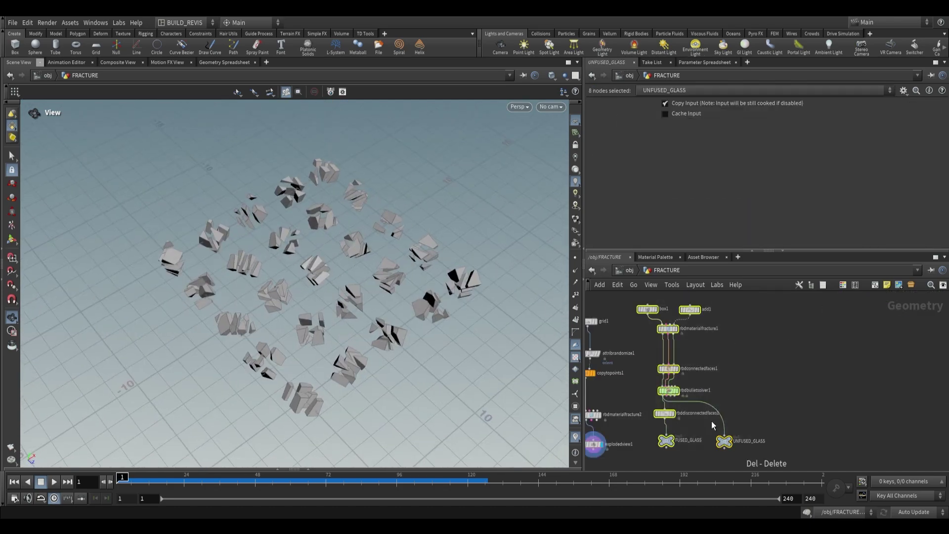
middle_drag(711, 420, 769, 441)
scroll(764, 343, up, 5)
middle_drag(755, 341, 762, 377)
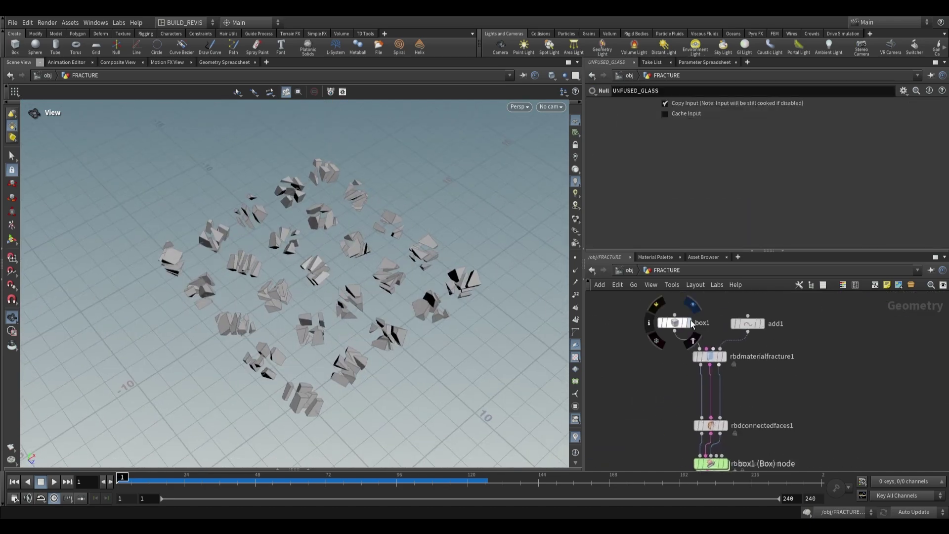
click(687, 323)
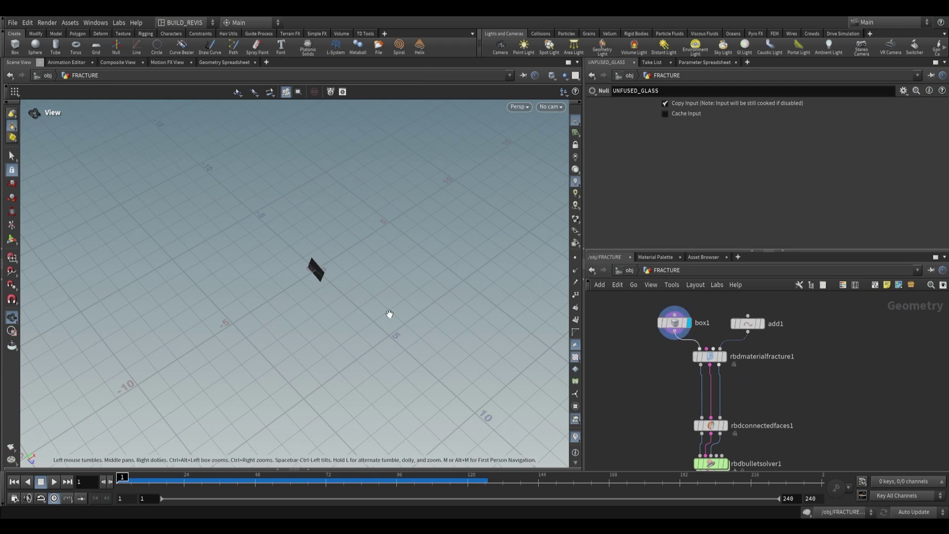
key(space+g)
drag(347, 313, 416, 267)
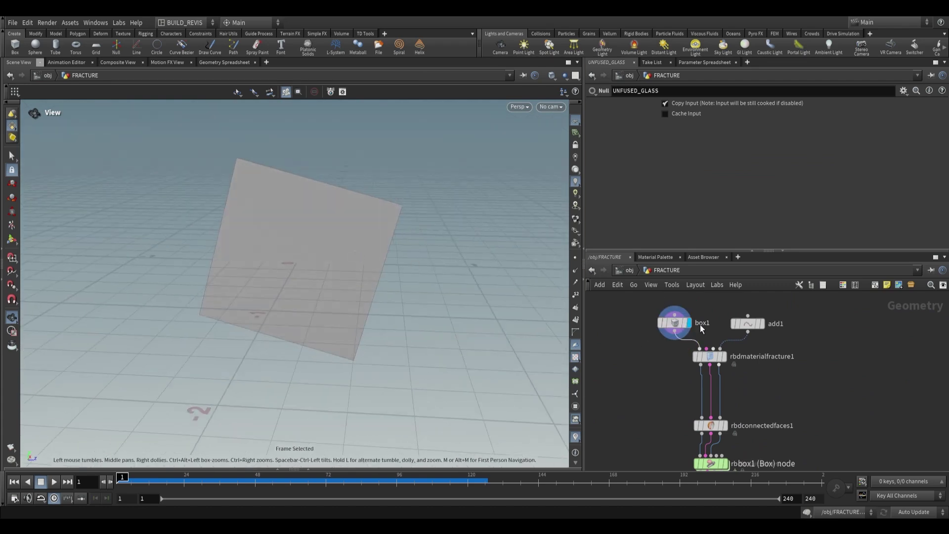
click(676, 323)
drag(508, 280, 341, 188)
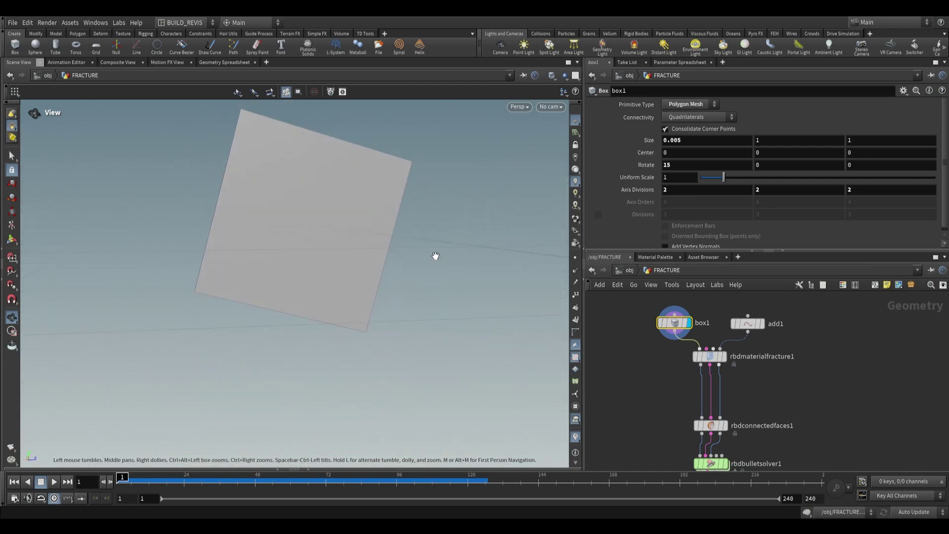
click(711, 355)
scroll(643, 198, up, 3)
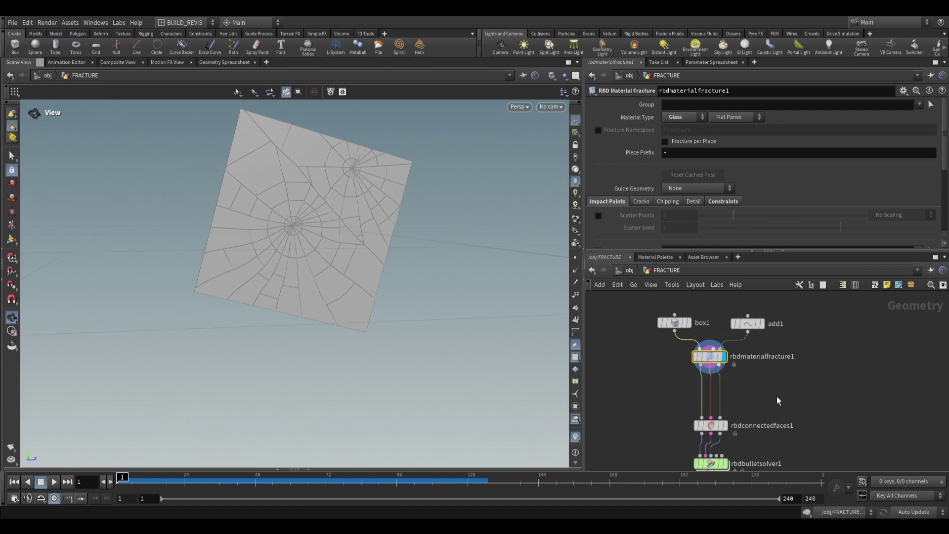
Step: Save the scene and replace the existing glass fracture with a new RBD Material Fracture wired between box1 and rbdconnectedfaces1
key(ctrl+s)
key(Delete)
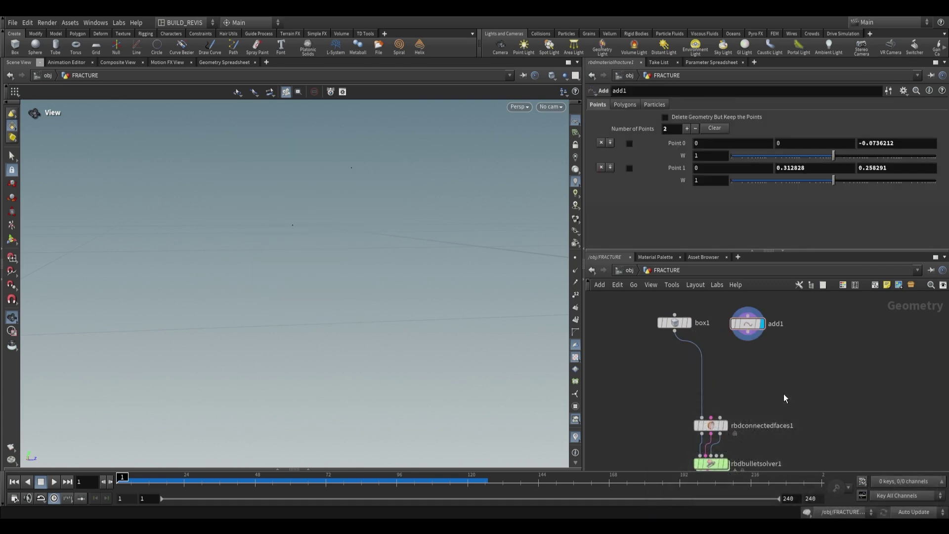
key(Tab)
text(rbdmate)
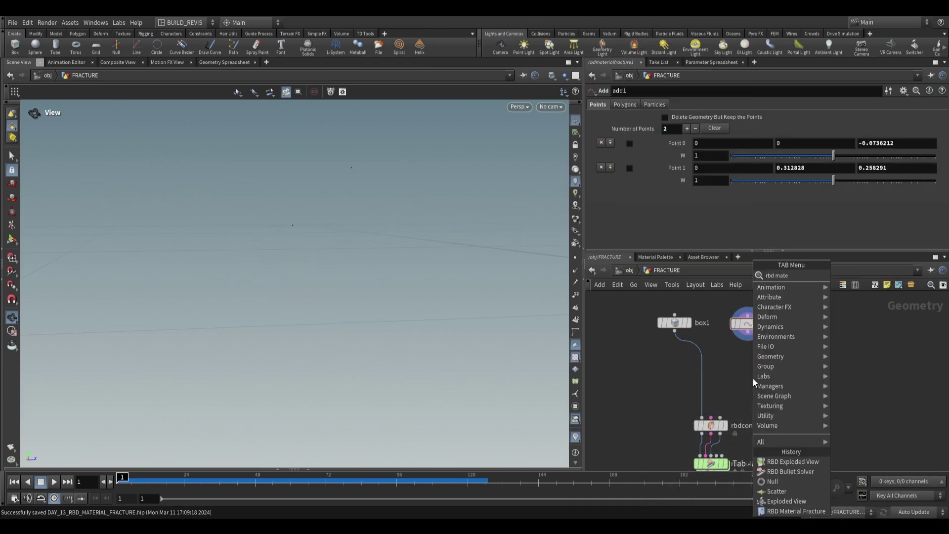
key(Return)
click(701, 369)
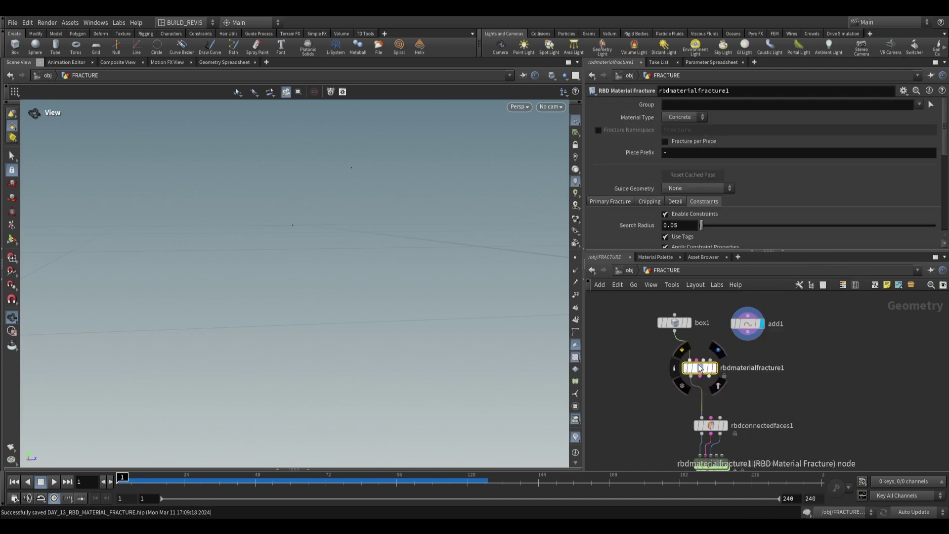
Step: Set the new fracture's Material Type to Glass, display it, and inspect the crack pattern up close
click(685, 117)
drag(279, 200, 285, 176)
scroll(286, 176, up, 2)
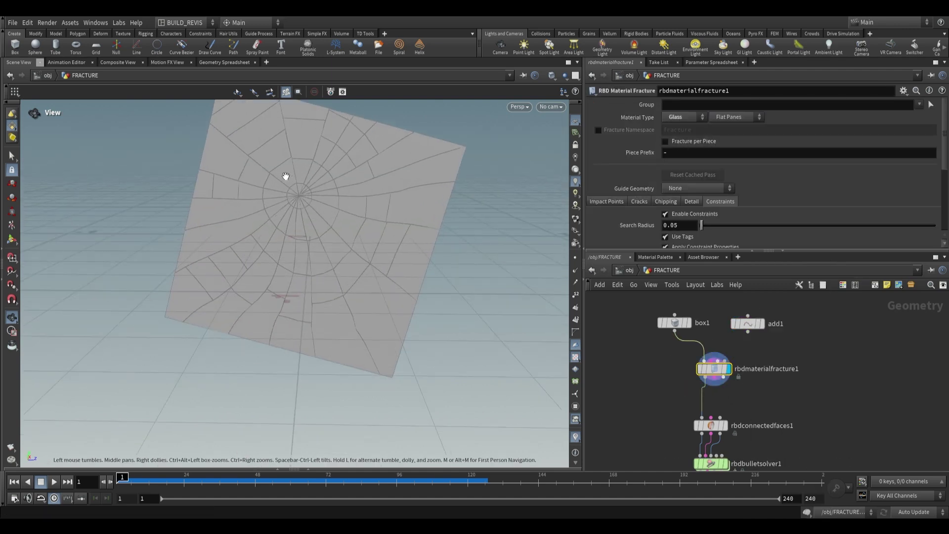
scroll(301, 213, up, 5)
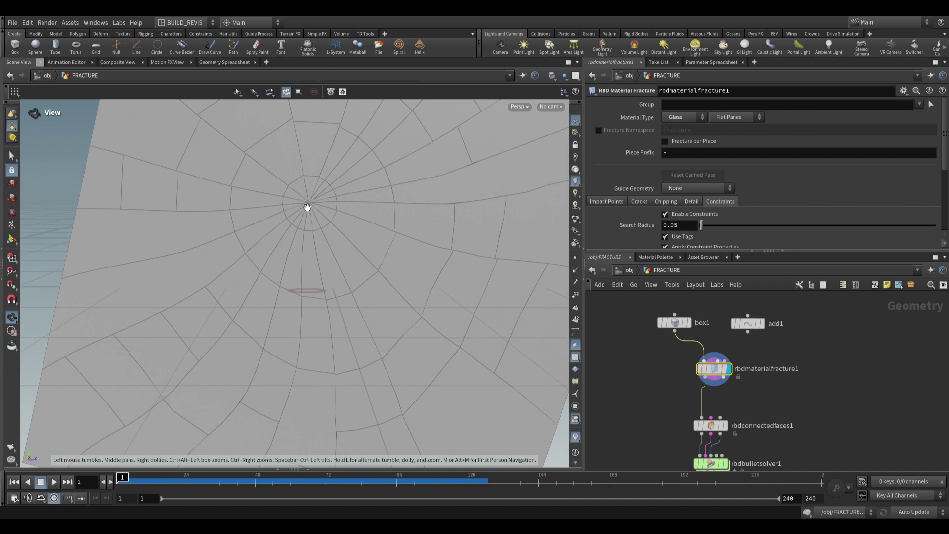
Step: Set the glass fracture's impact Scatter Points to 3 and inspect the whole cracked pane
click(607, 200)
scroll(618, 206, down, 2)
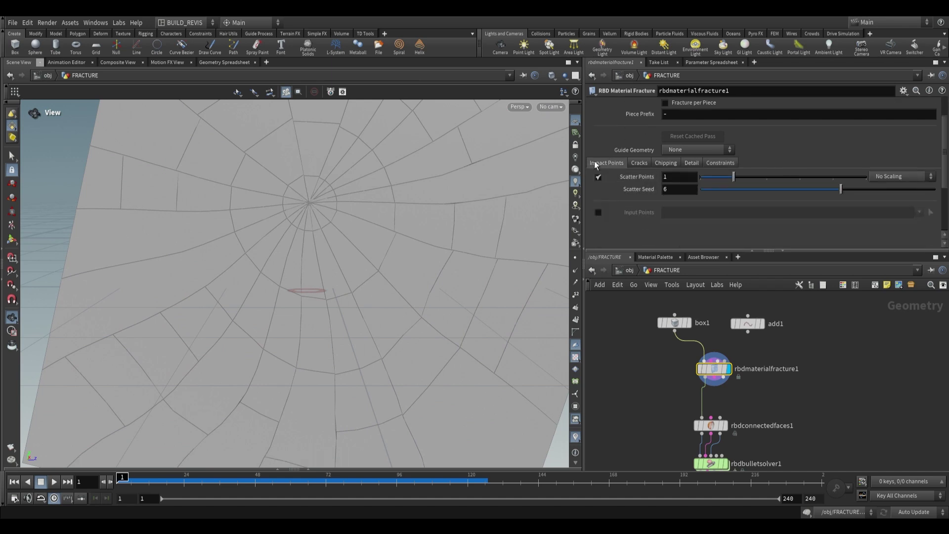
text(3)
key(Return)
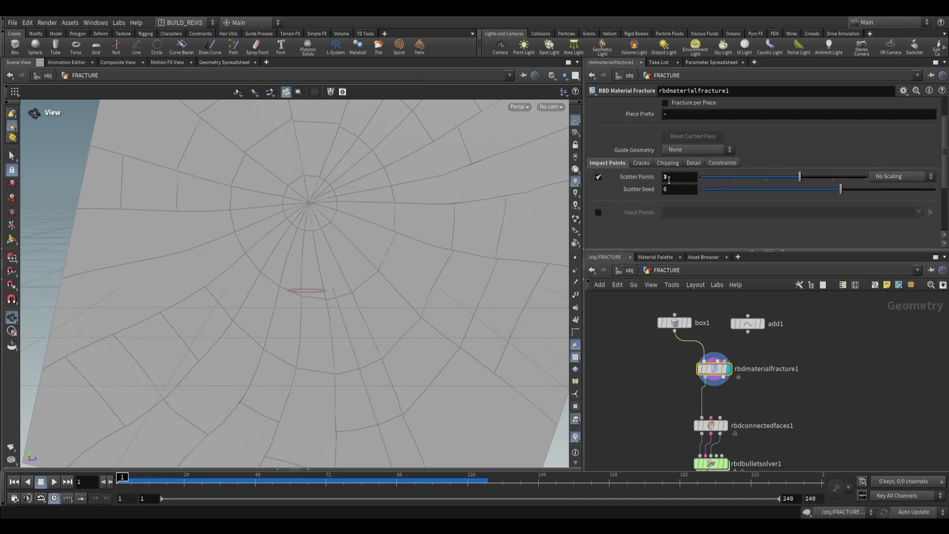
scroll(435, 193, down, 3)
middle_drag(514, 144, 483, 205)
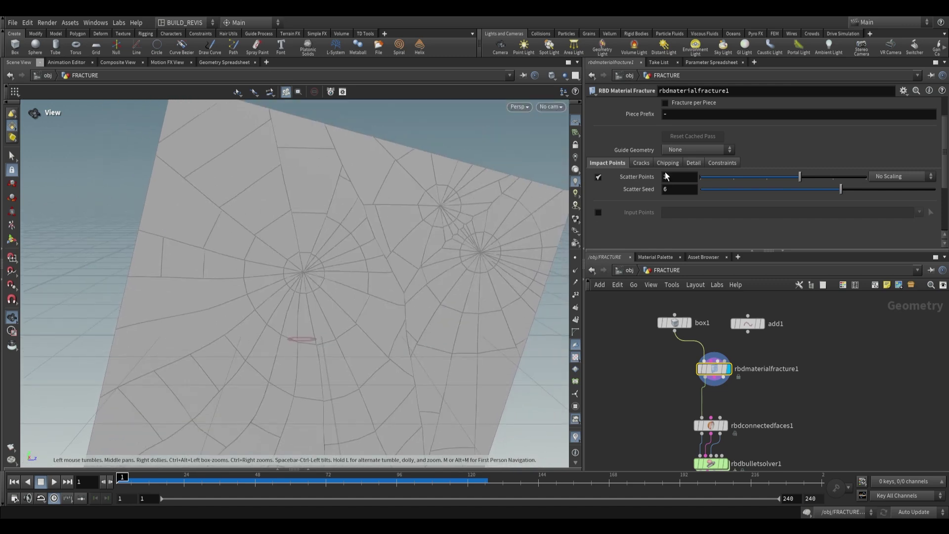
Step: Reduce the impact Scatter Points to 1 and then 0, disable scattering, and enable Input Points instead
text(1)
key(Return)
text(0)
key(Return)
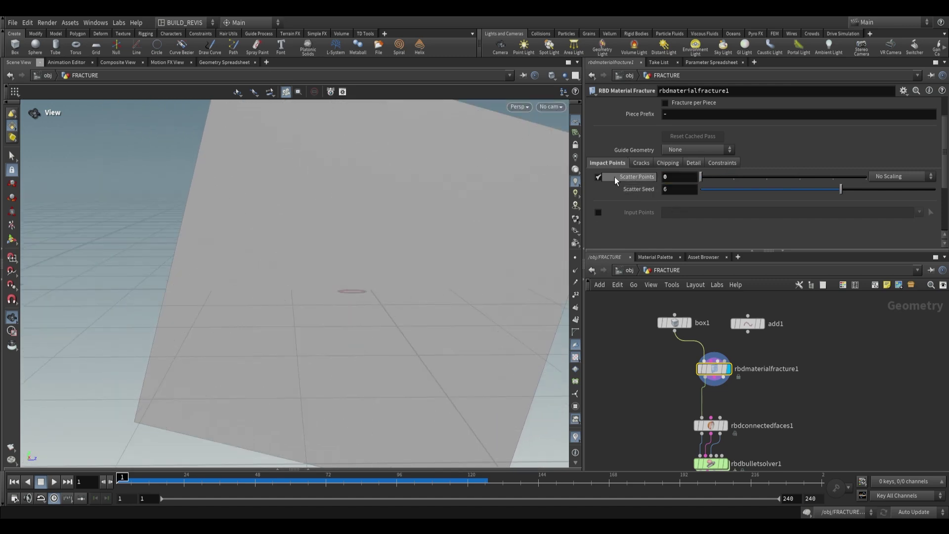
click(598, 176)
click(599, 212)
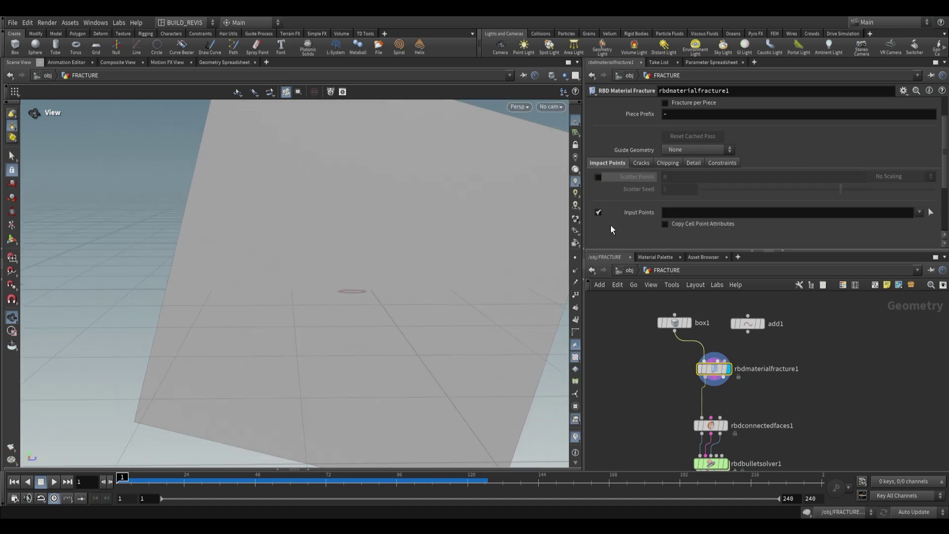
Step: Wire add1 into the impact points input of rbdmaterialfracture1 and display the fractured glass pane
click(761, 323)
click(747, 323)
click(747, 332)
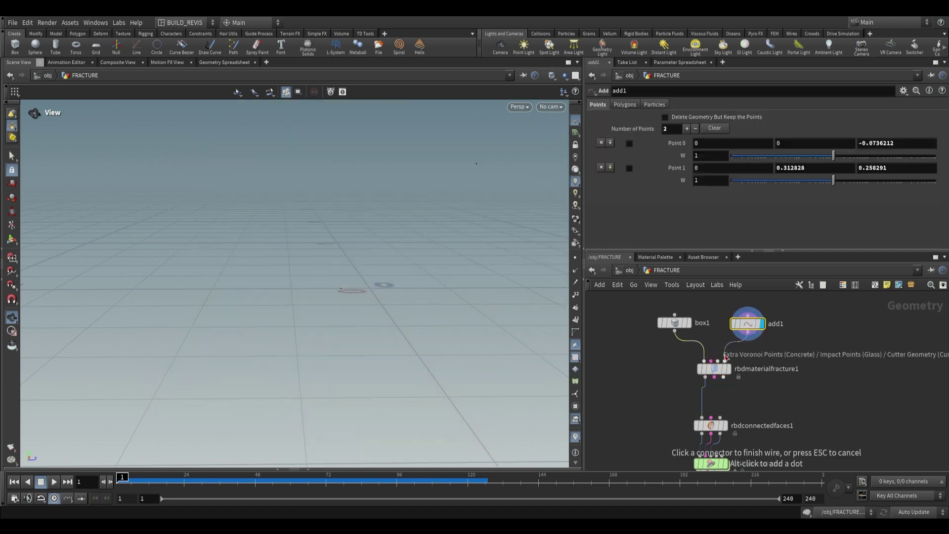
click(724, 362)
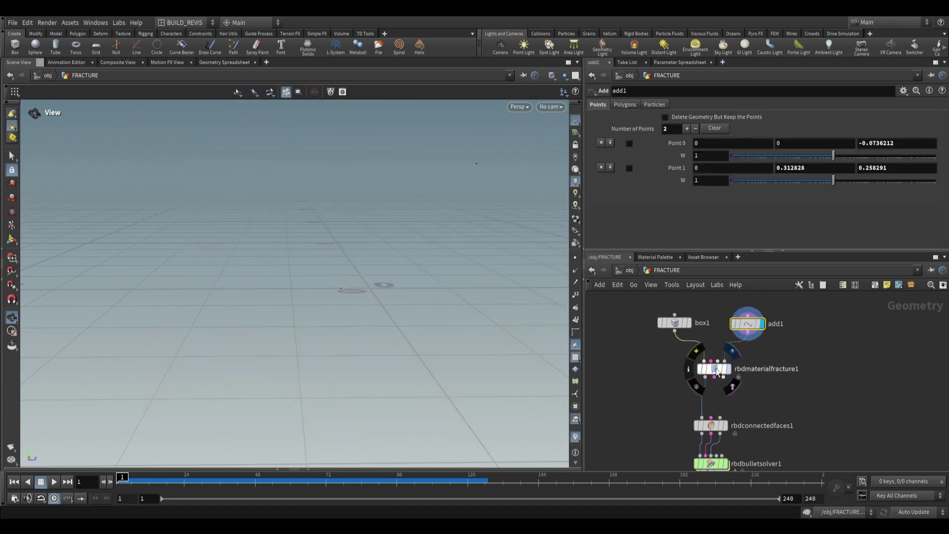
click(727, 369)
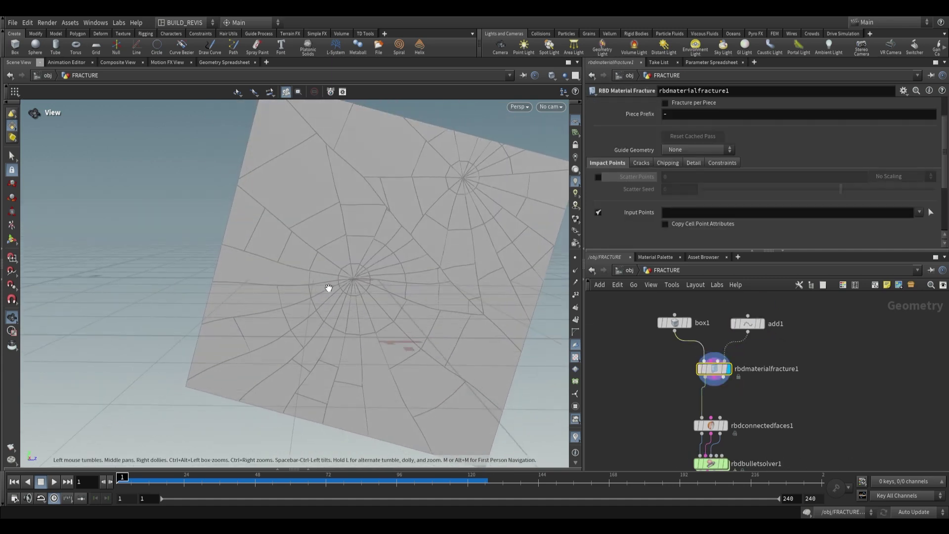
Step: Move add1's impact points interactively on the glass pane, bringing the upper crack center down near the pane's lower edge
key(Return)
click(750, 325)
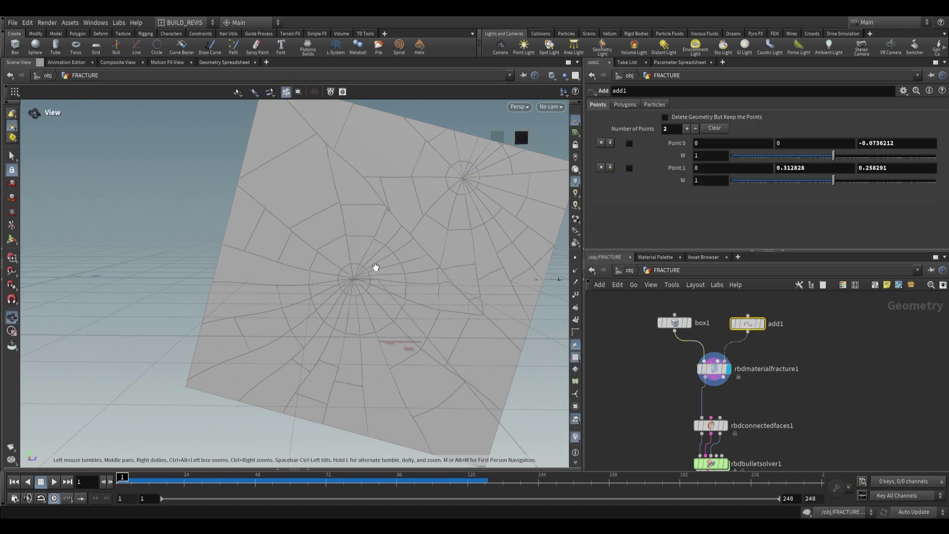
alt+drag(375, 269, 465, 227)
drag(466, 176, 418, 396)
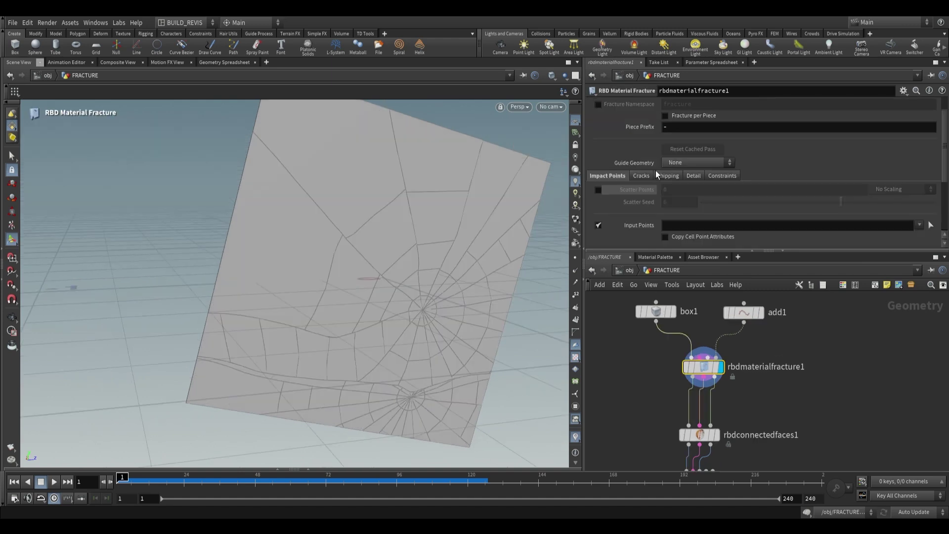
Step: Examine the glass fracture's radial and concentric crack settings and its constraint strengths against the pane's crack pattern
click(644, 176)
scroll(642, 183, down, 1)
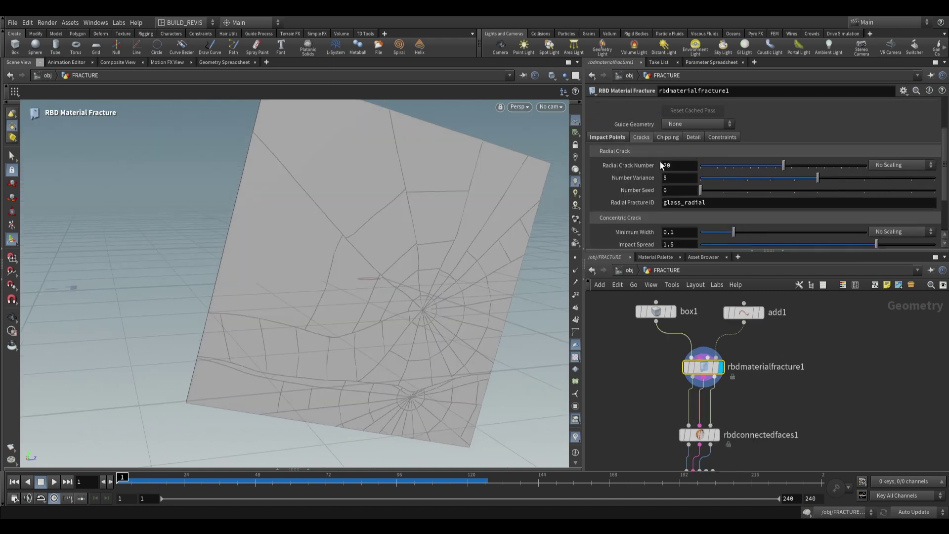
scroll(648, 157, down, 1)
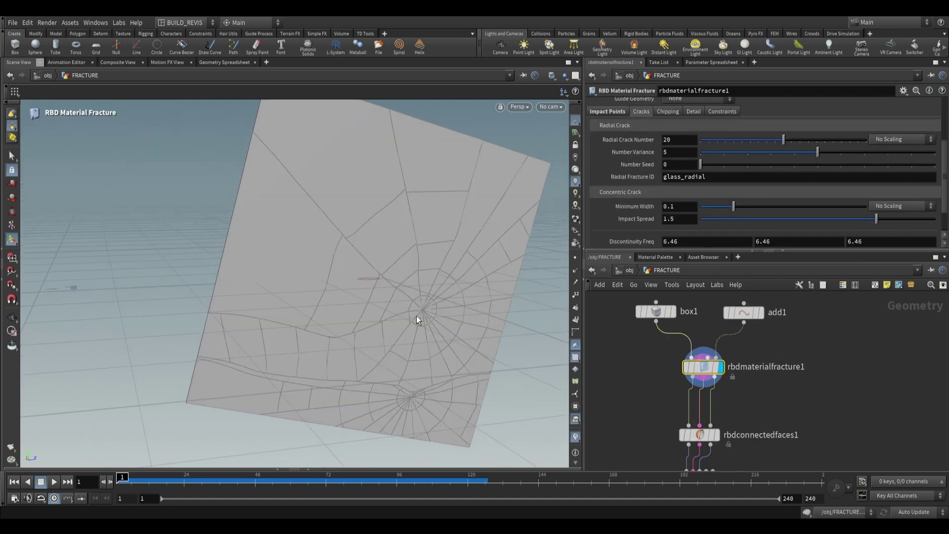
click(13, 318)
scroll(413, 304, up, 8)
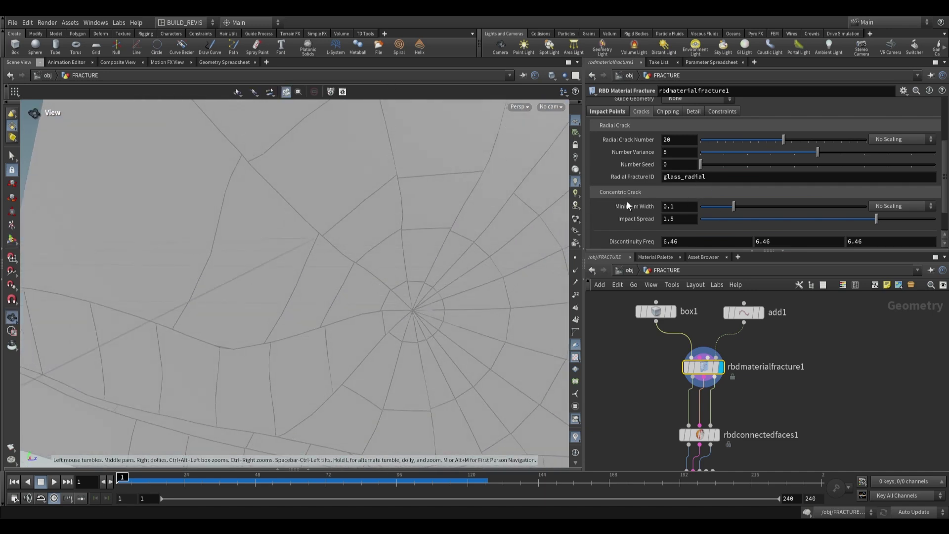
scroll(637, 183, down, 1)
middle_drag(431, 319, 408, 286)
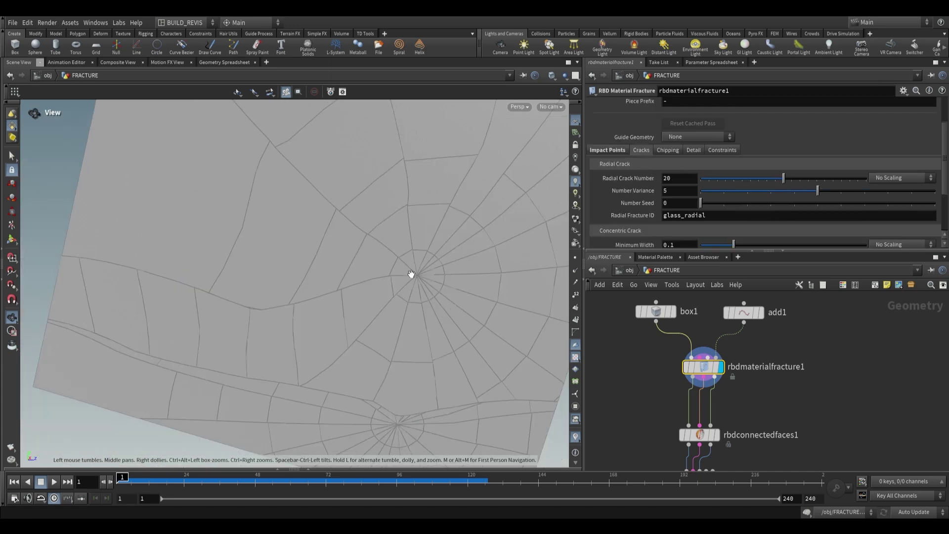
click(720, 151)
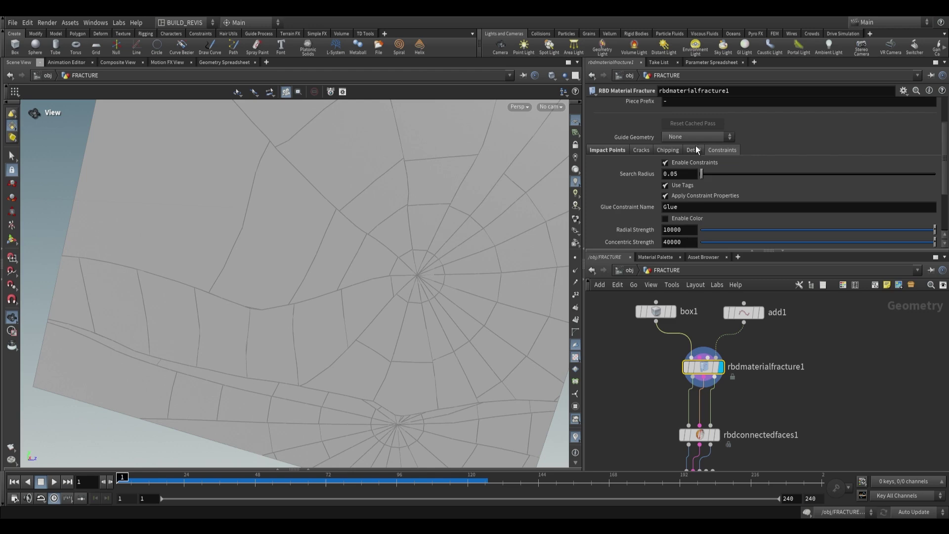
scroll(638, 213, down, 2)
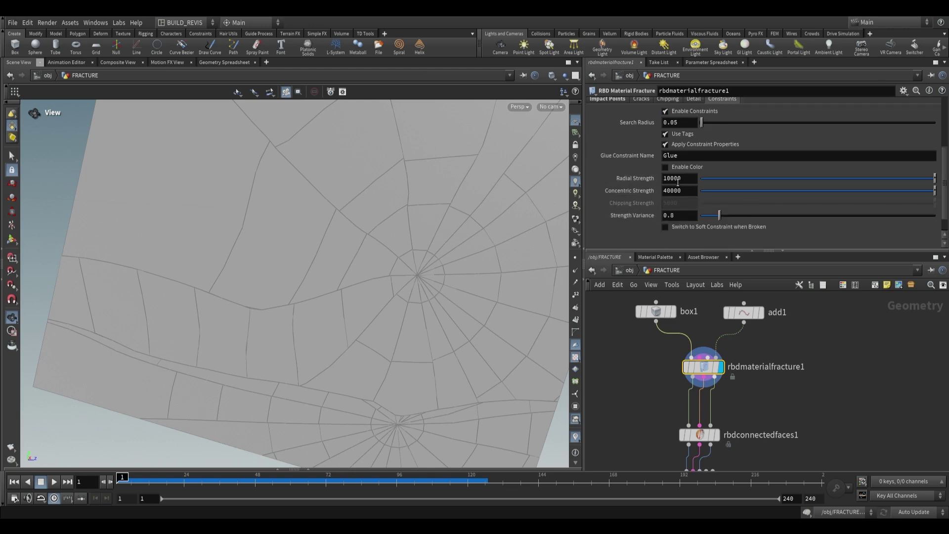
middle_drag(423, 272, 412, 311)
scroll(412, 311, down, 1)
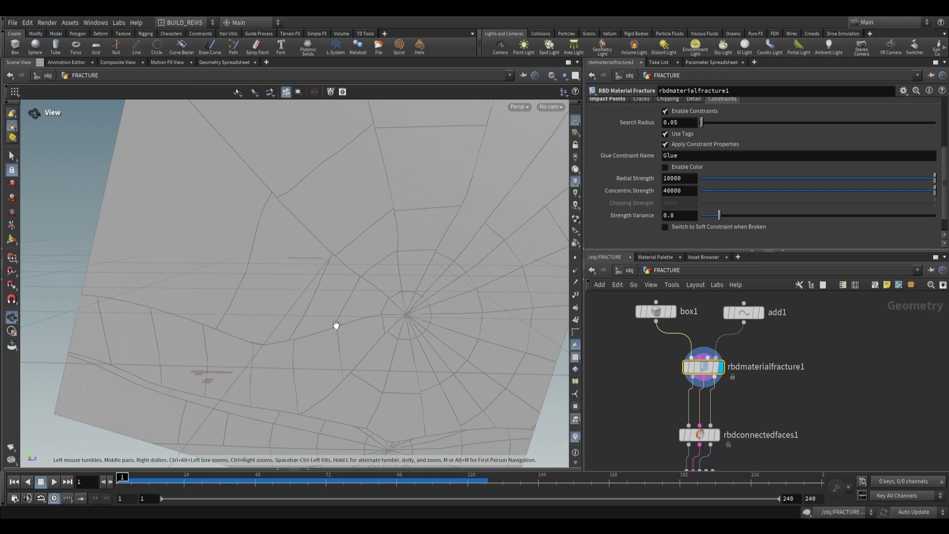
drag(368, 181, 406, 221)
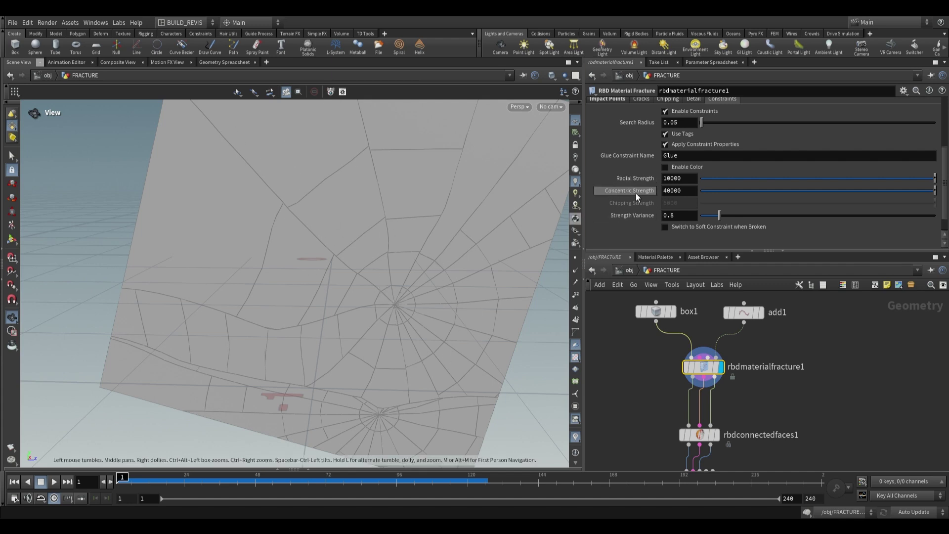
Step: Set the glass fracture's glue constraint Radial Strength to 5 and Concentric Strength to 20
click(680, 179)
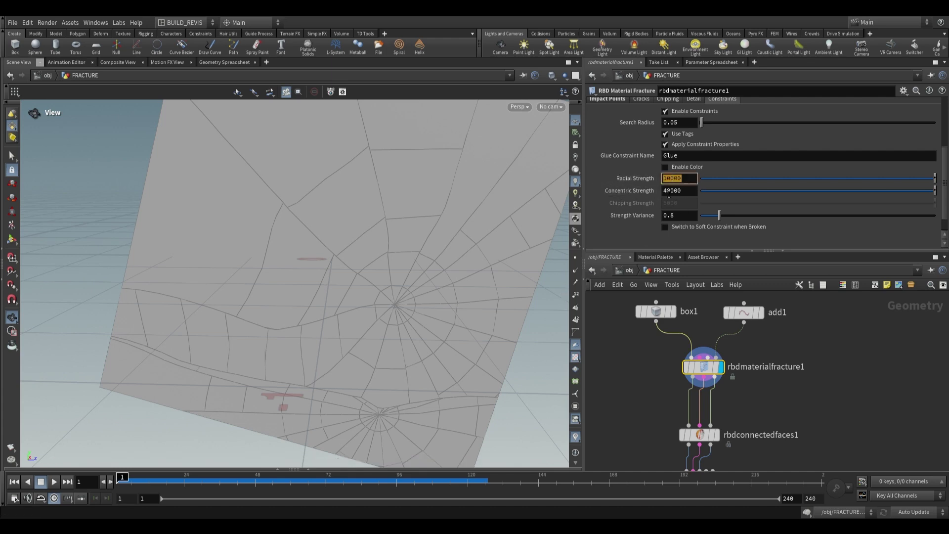
text(5)
key(Return)
click(682, 191)
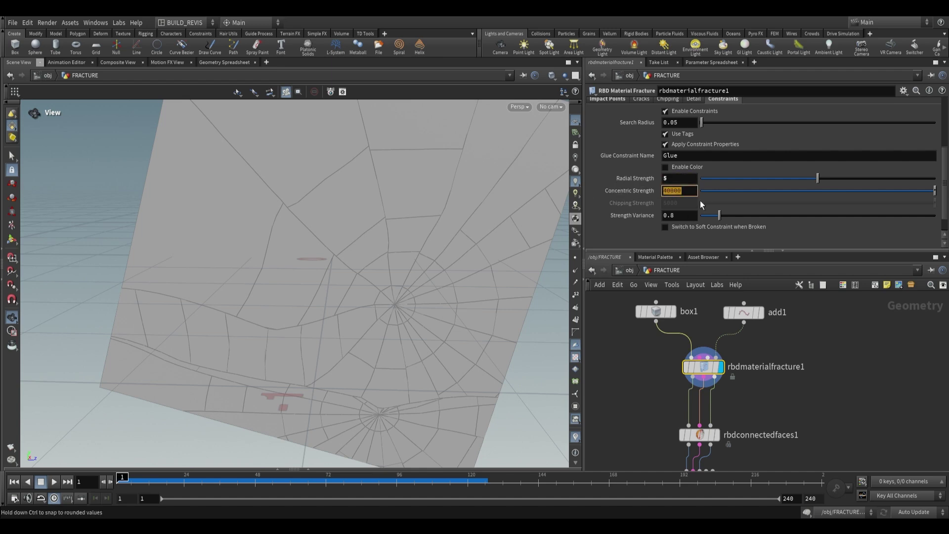
text(20)
key(Return)
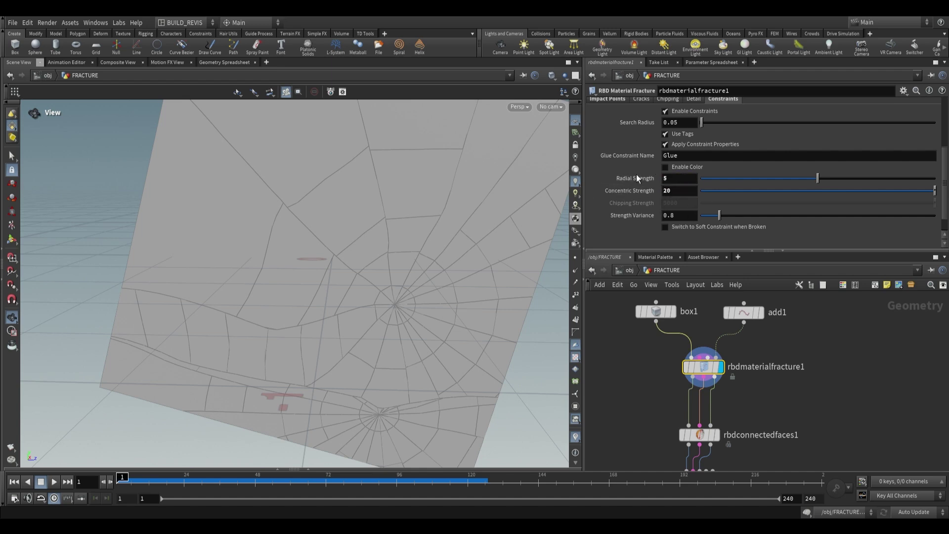
click(672, 179)
scroll(639, 164, up, 1)
scroll(638, 162, down, 1)
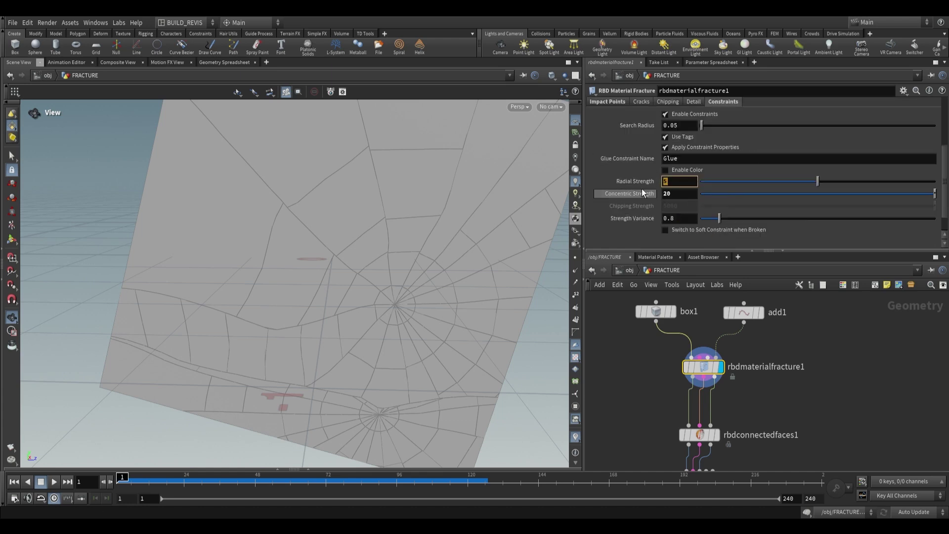
click(633, 180)
click(633, 180)
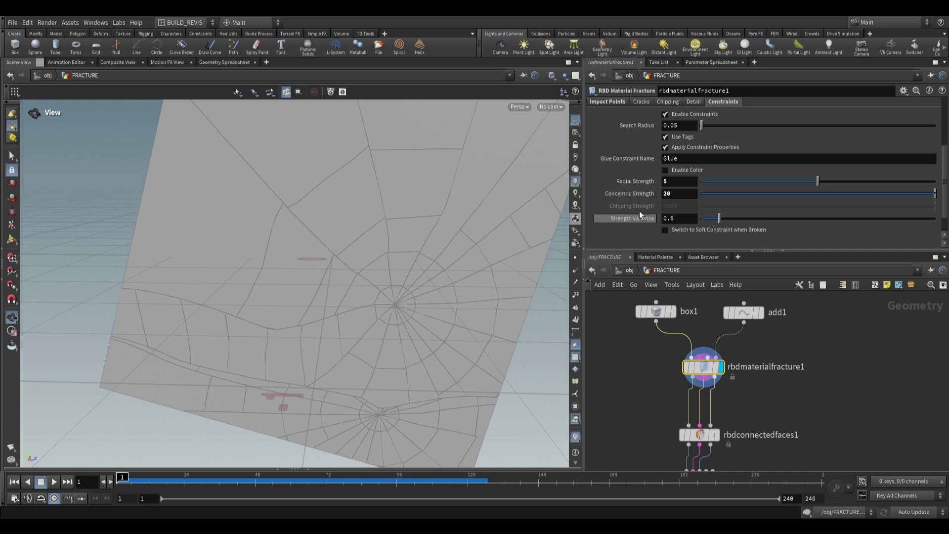
Step: Display rbdconnectedfaces1 and examine its face and distance attribute settings together with the cracked pane
scroll(639, 210, up, 4)
scroll(727, 352, down, 2)
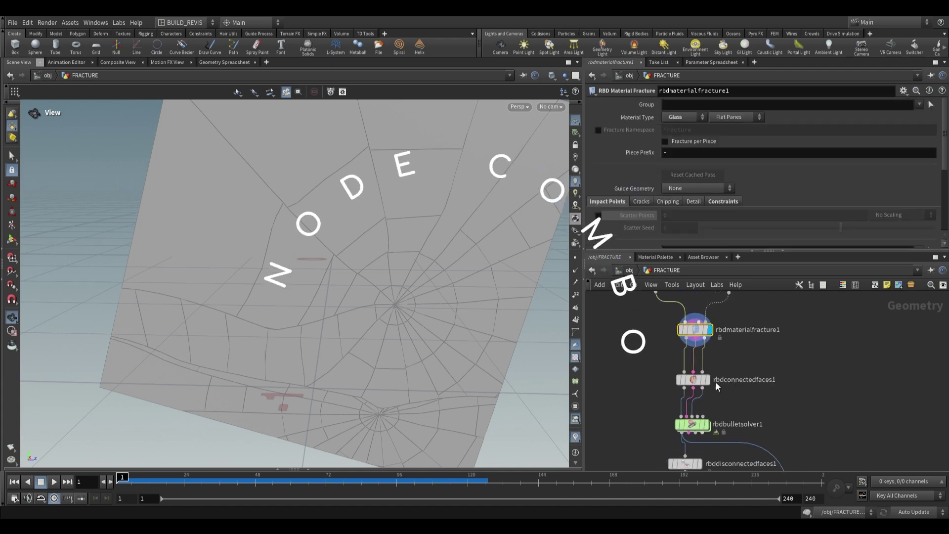
click(692, 379)
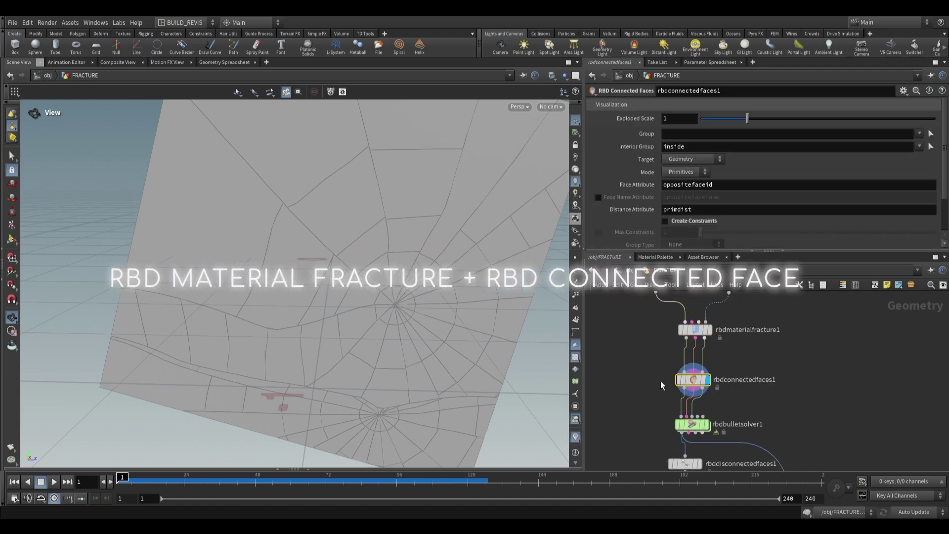
scroll(696, 206, down, 3)
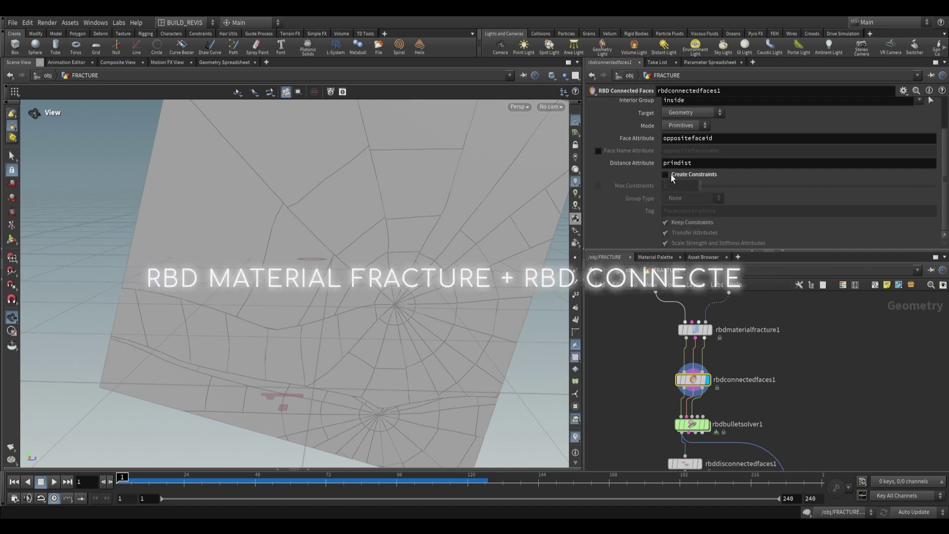
mouse_move(720, 313)
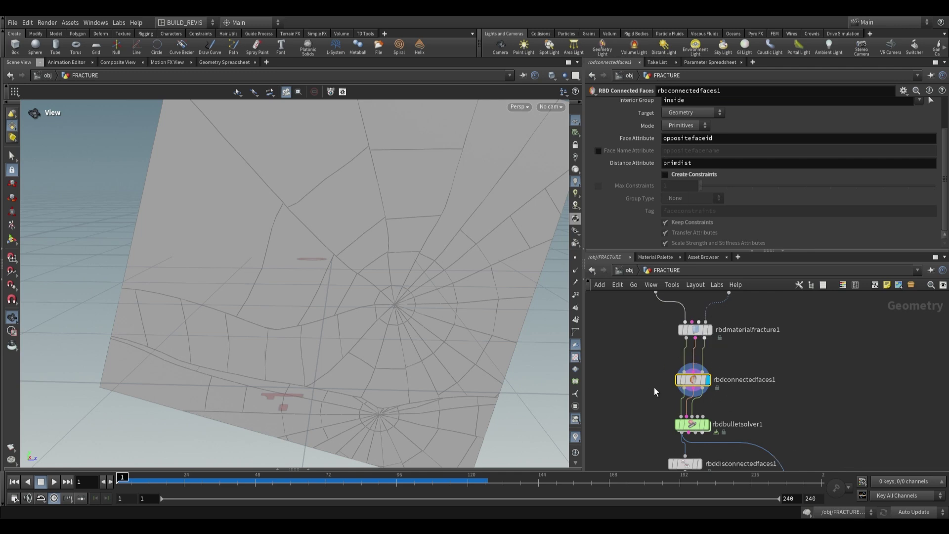
drag(435, 244, 341, 290)
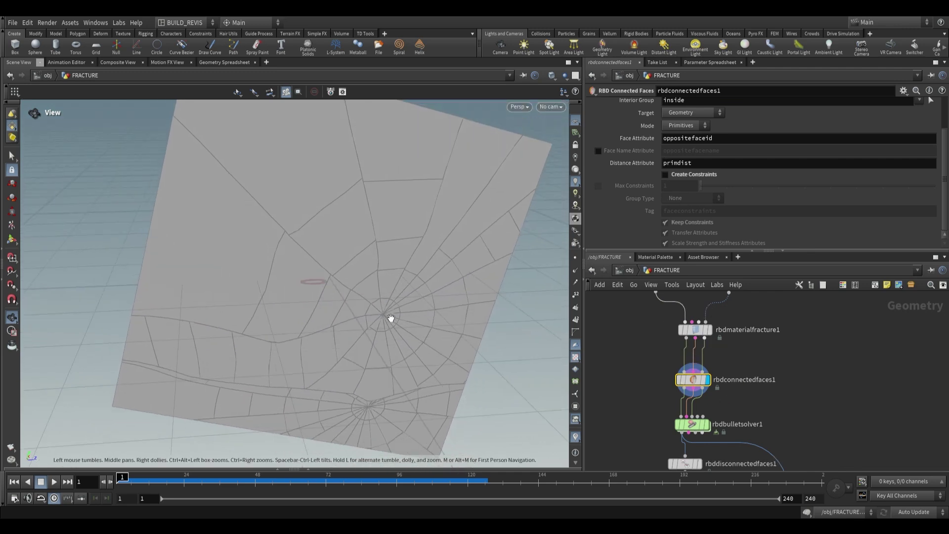
middle_drag(757, 420, 747, 371)
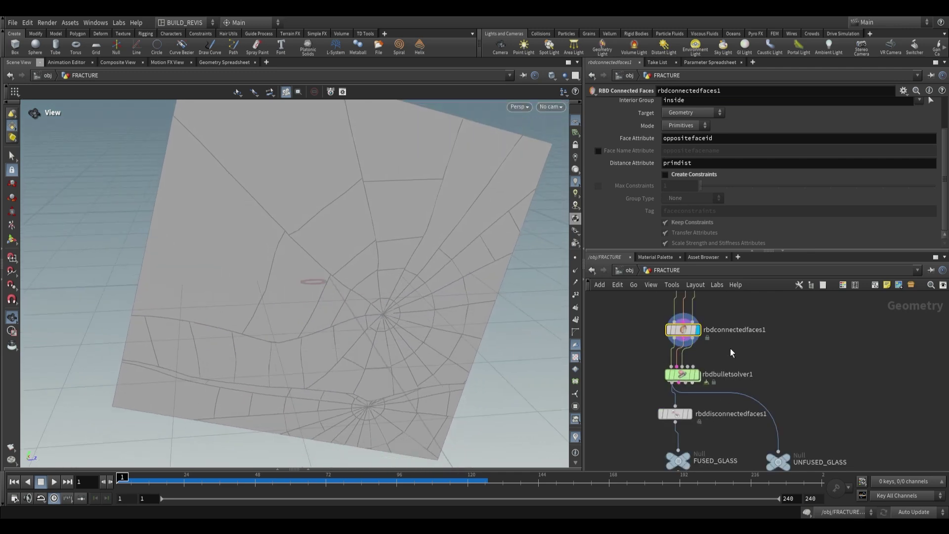
drag(286, 248, 277, 241)
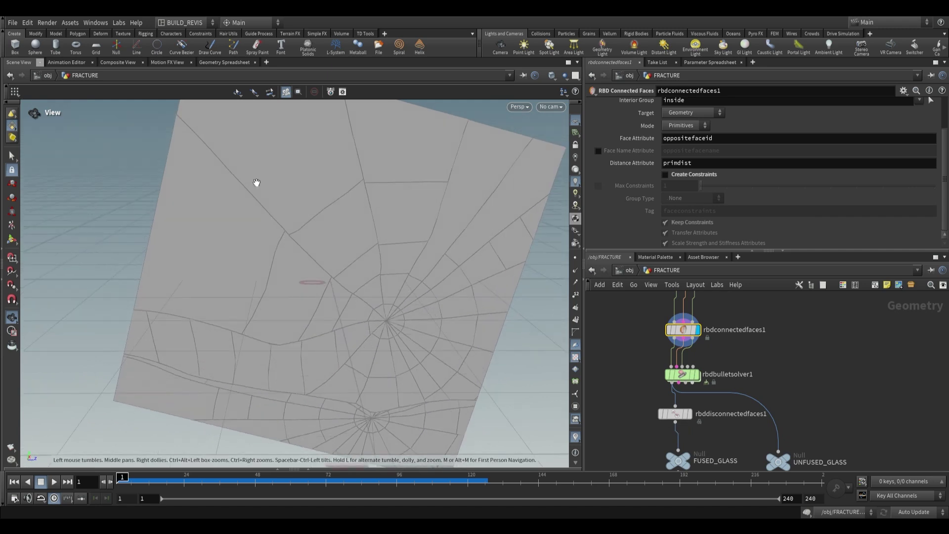
Step: Display rbdbulletsolver1 followed by rbddisconnectedfaces1, and undo the revert to defaults on the latter's parameters
middle_drag(726, 398, 680, 355)
click(691, 360)
scroll(665, 329, up, 1)
scroll(372, 335, down, 1)
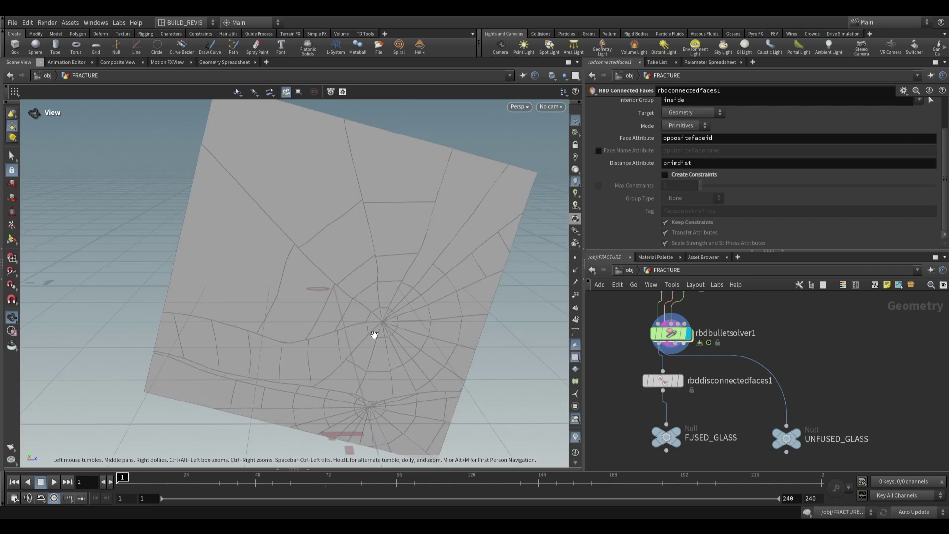
middle_drag(441, 324, 427, 290)
click(664, 381)
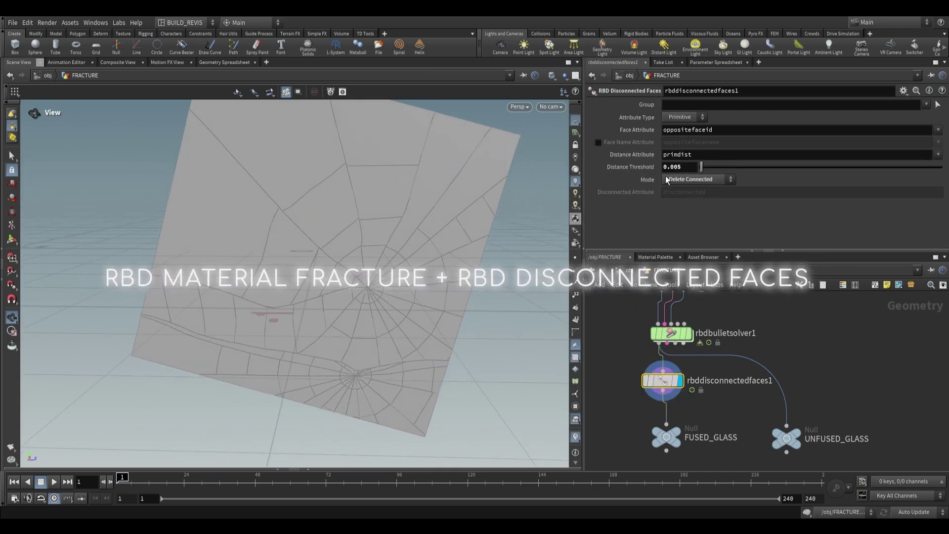
key(ctrl+z)
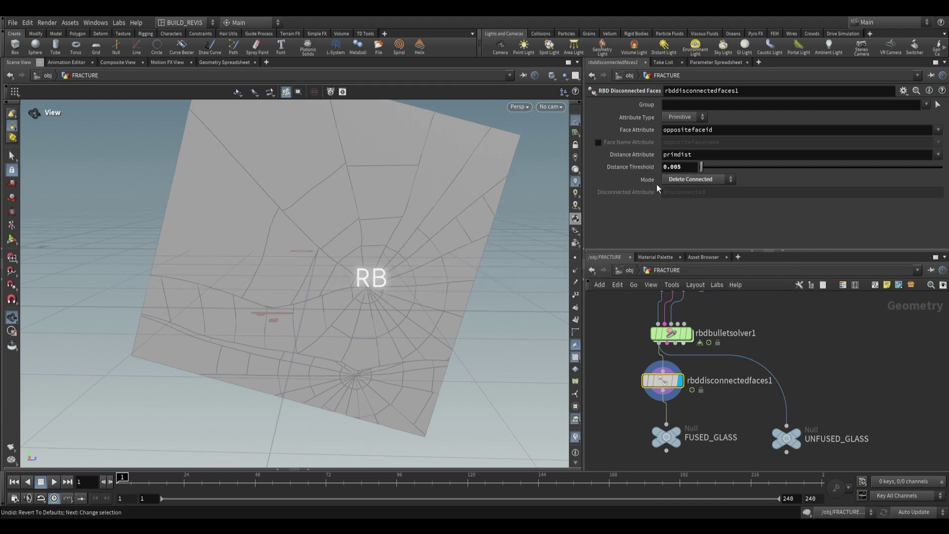
Step: Display FUSED_GLASS and UNFUSED_GLASS alternately, and compare their interior faces in wireframe
click(664, 413)
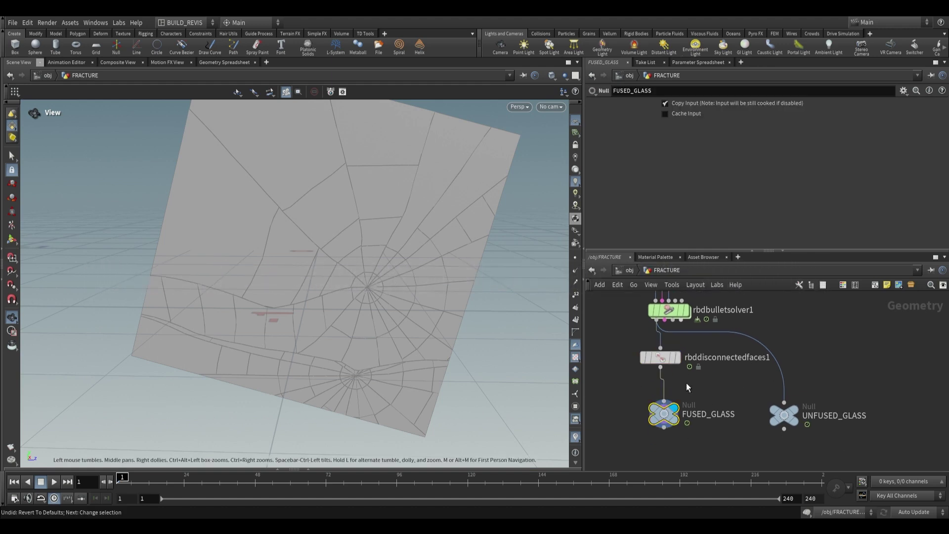
scroll(323, 188, up, 8)
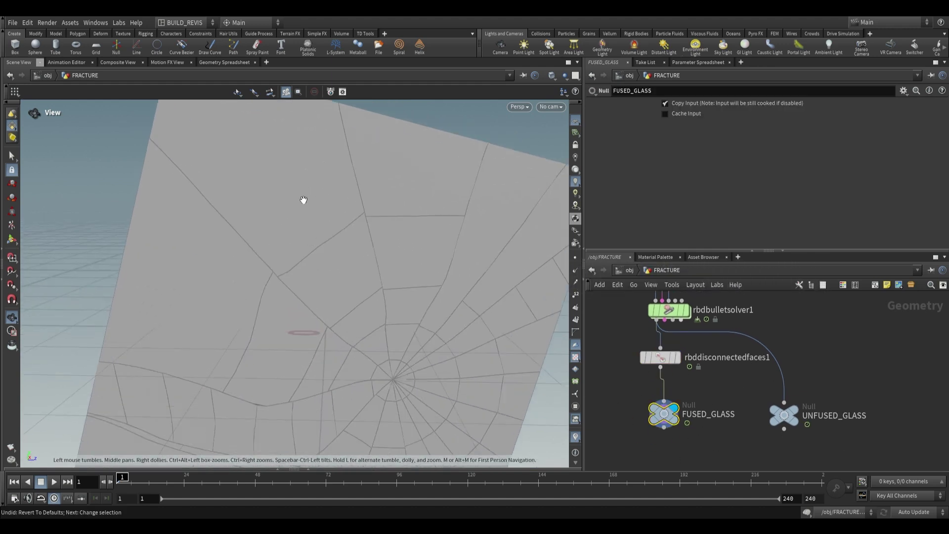
click(786, 414)
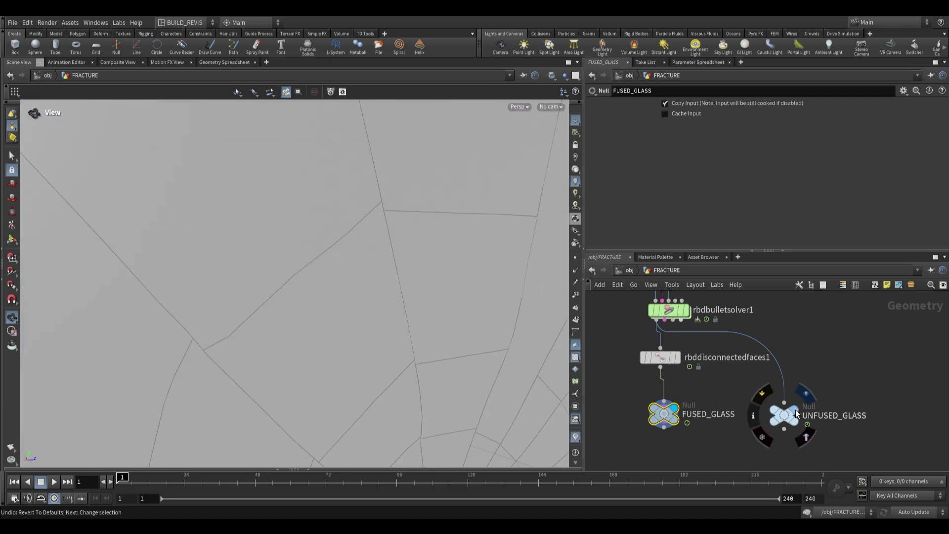
key(w)
right_drag(396, 236, 370, 246)
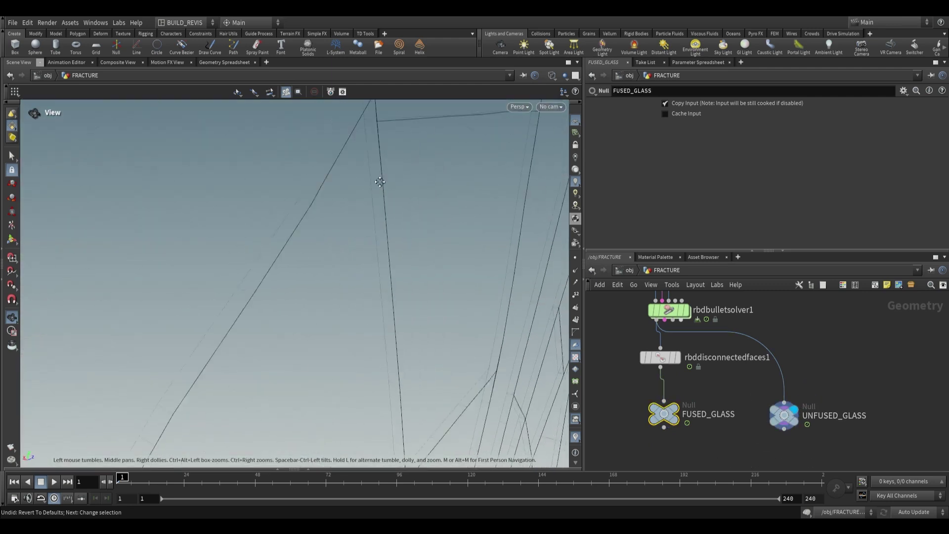
drag(381, 182, 313, 214)
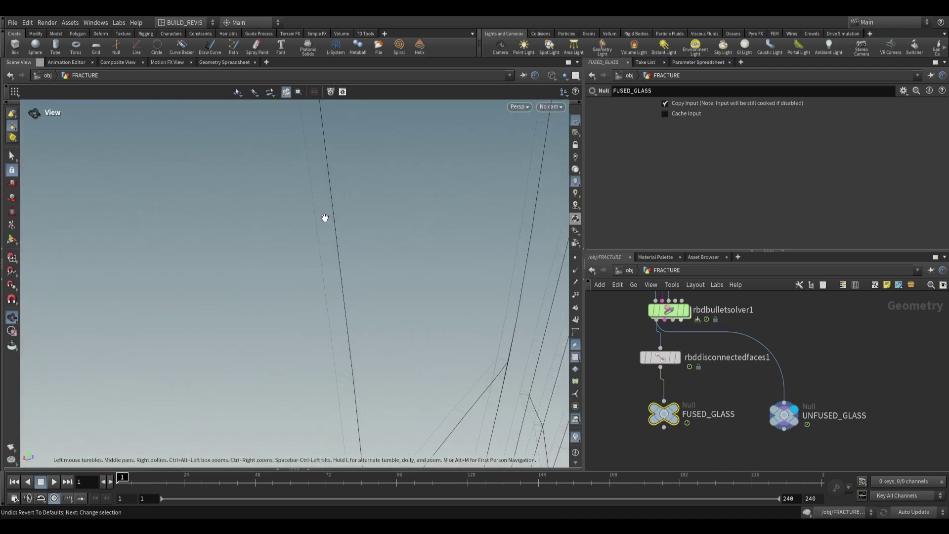
click(674, 408)
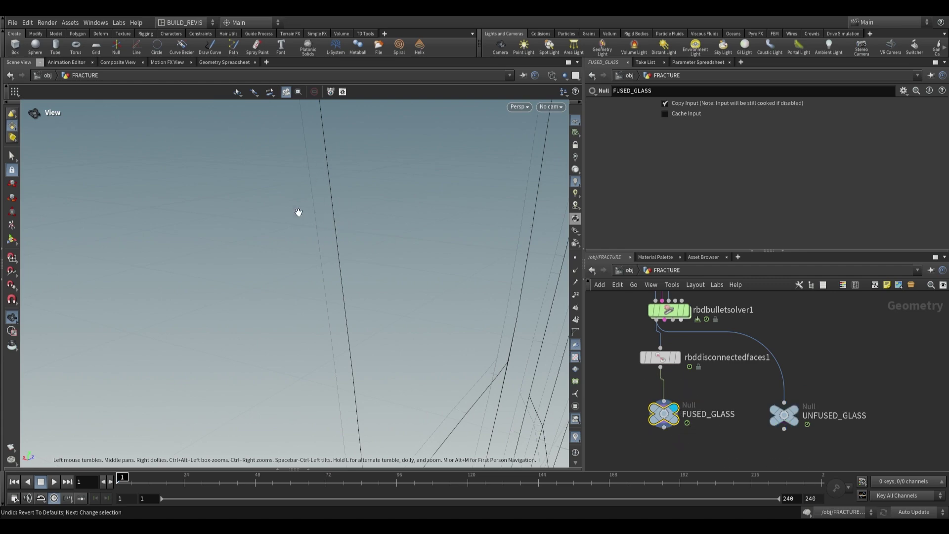
Step: Insert an Exploded View node between rbddisconnectedfaces1 and FUSED_GLASS, and inspect the separated pieces in shaded mode
key(Tab)
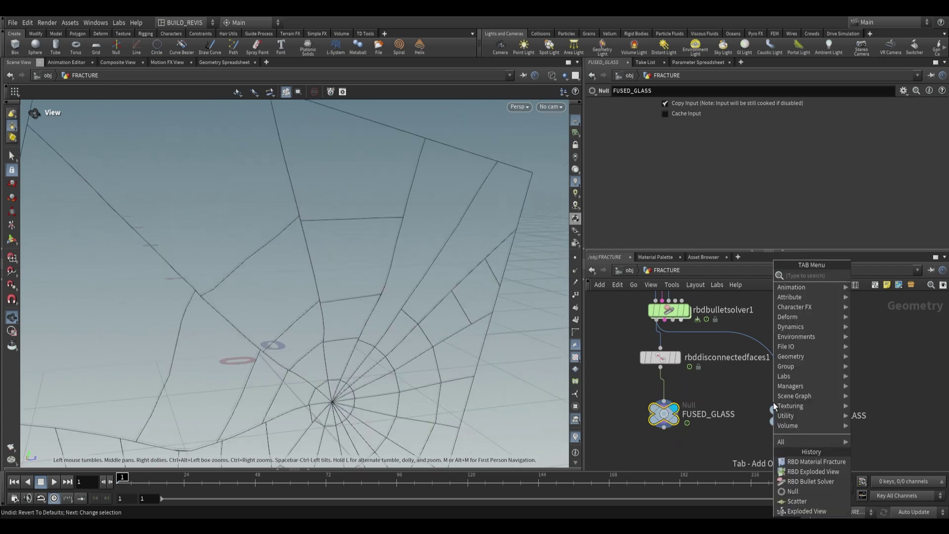
text(explode)
key(Return)
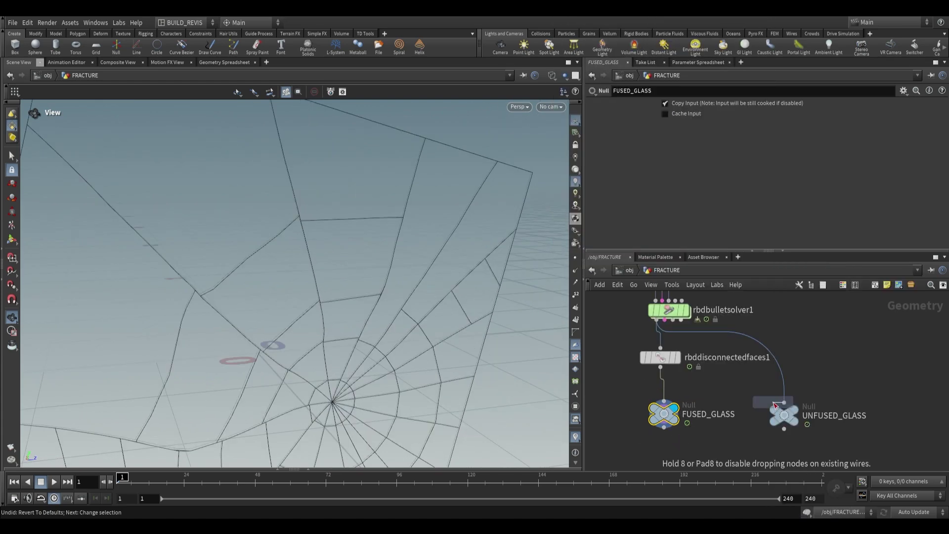
click(667, 397)
key(w)
drag(396, 346, 322, 364)
right_drag(322, 365, 320, 309)
drag(320, 310, 317, 221)
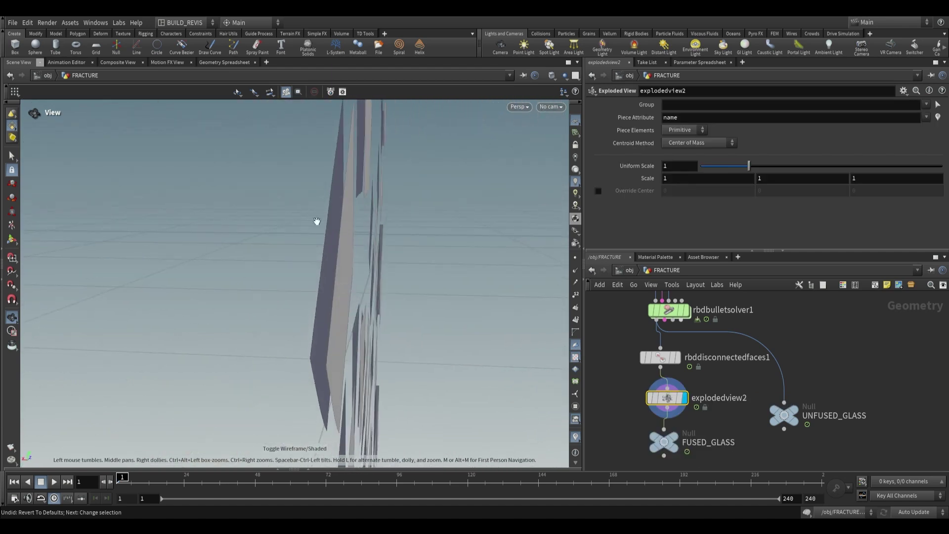
Step: Move the Exploded View node onto the wire feeding UNFUSED_GLASS to compare the interior faces, and delete the node
drag(667, 397, 777, 372)
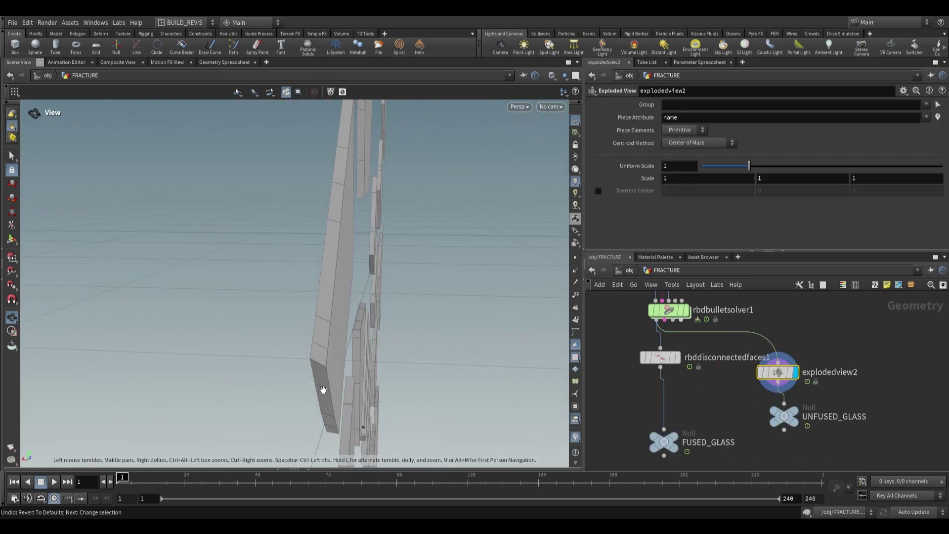
key(Delete)
scroll(702, 430, down, 4)
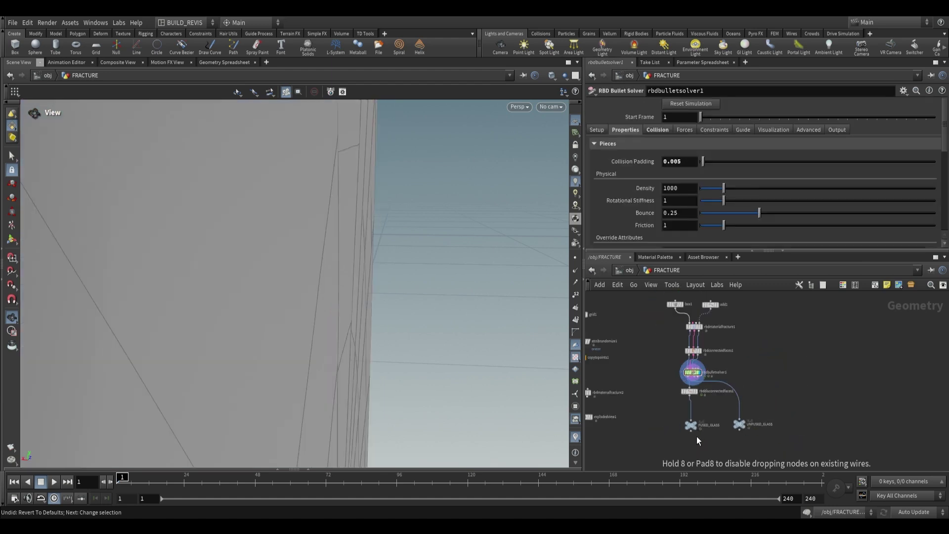
Step: Display FUSED_GLASS, switch to the stage network and examine the glass in the Karma XPU render
click(697, 424)
drag(320, 287, 559, 309)
click(630, 270)
click(634, 271)
click(655, 361)
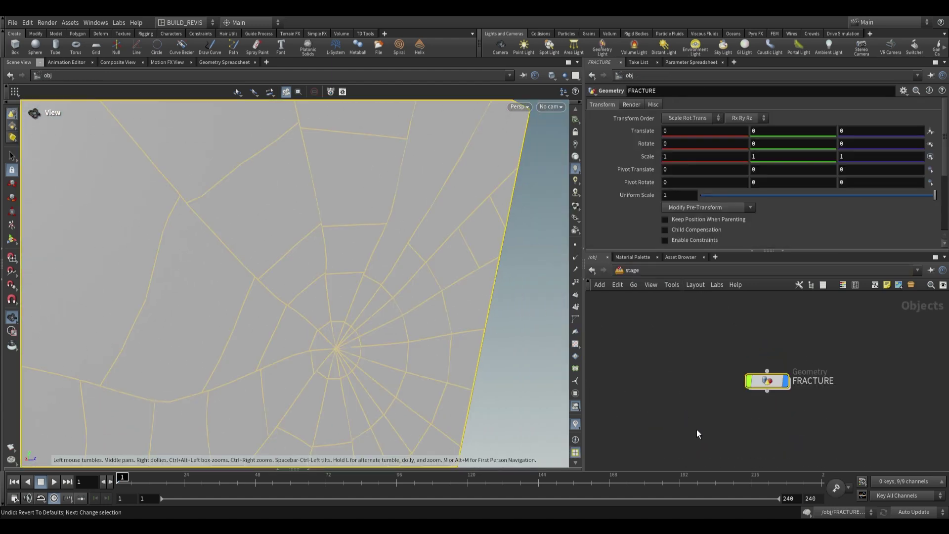
scroll(288, 228, down, 5)
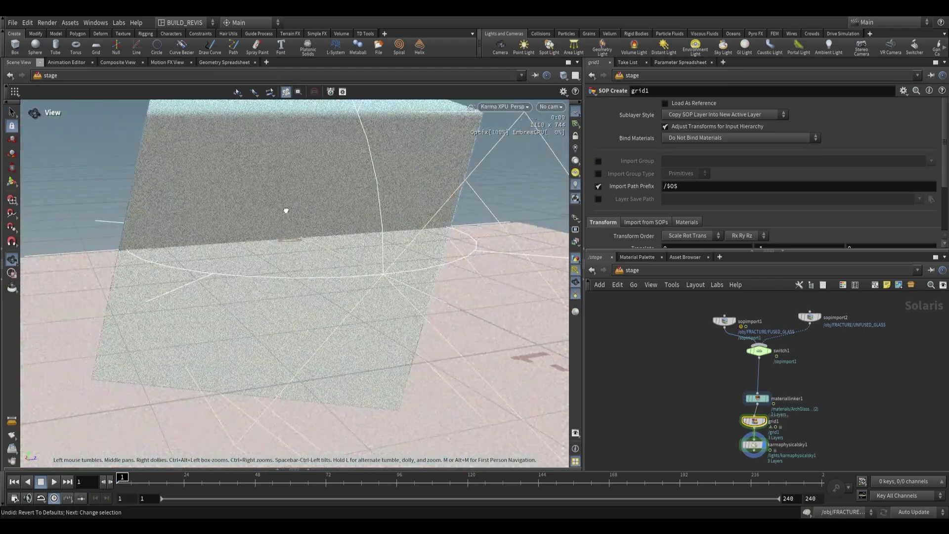
drag(286, 209, 301, 225)
middle_drag(332, 287, 360, 313)
scroll(360, 313, down, 1)
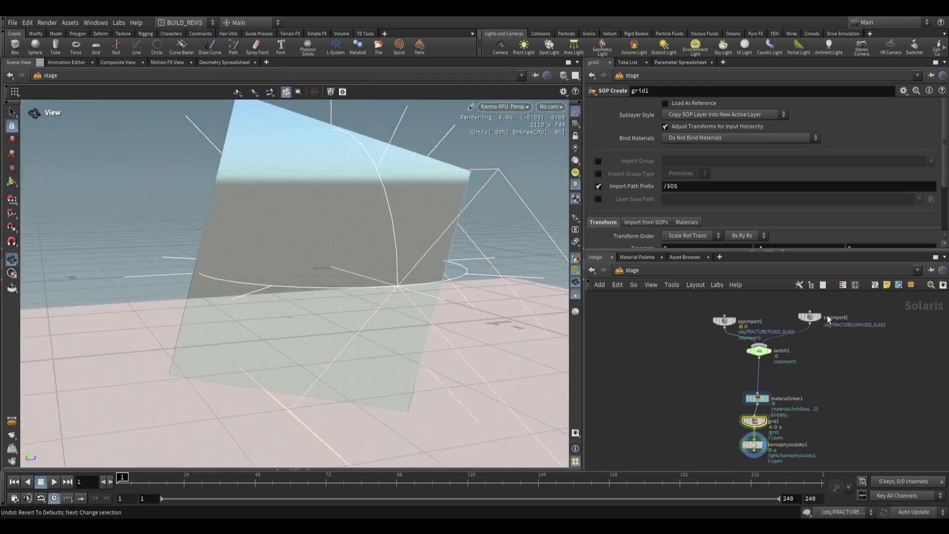
Step: Set switch1's Select Input to 1 and examine the rendered unfused glass, including at frame 21
click(758, 351)
drag(702, 117, 725, 117)
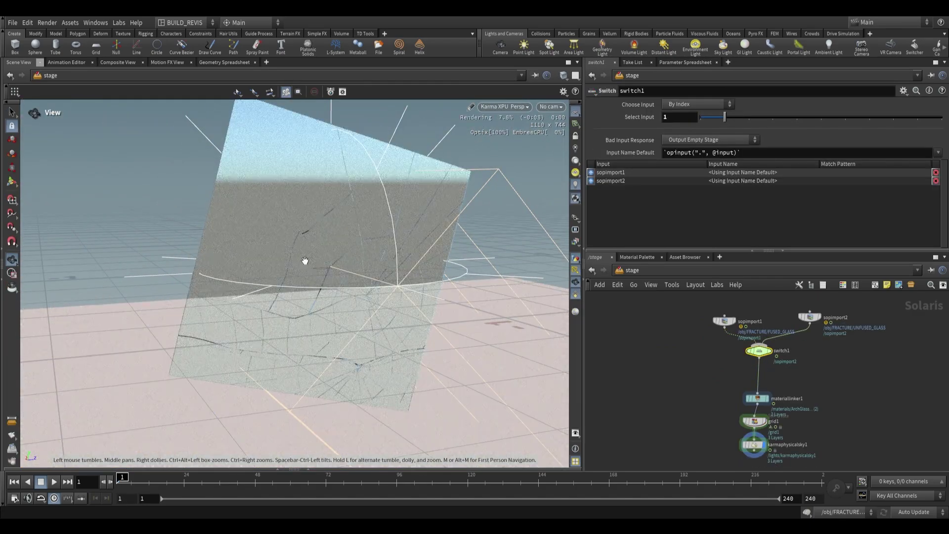
drag(305, 260, 389, 263)
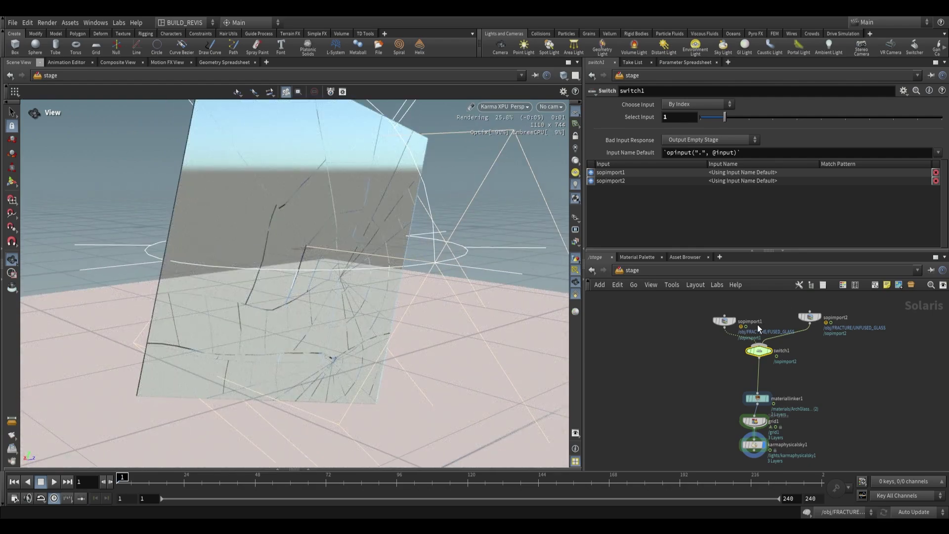
middle_drag(760, 446, 757, 426)
scroll(757, 425, up, 2)
scroll(346, 252, down, 3)
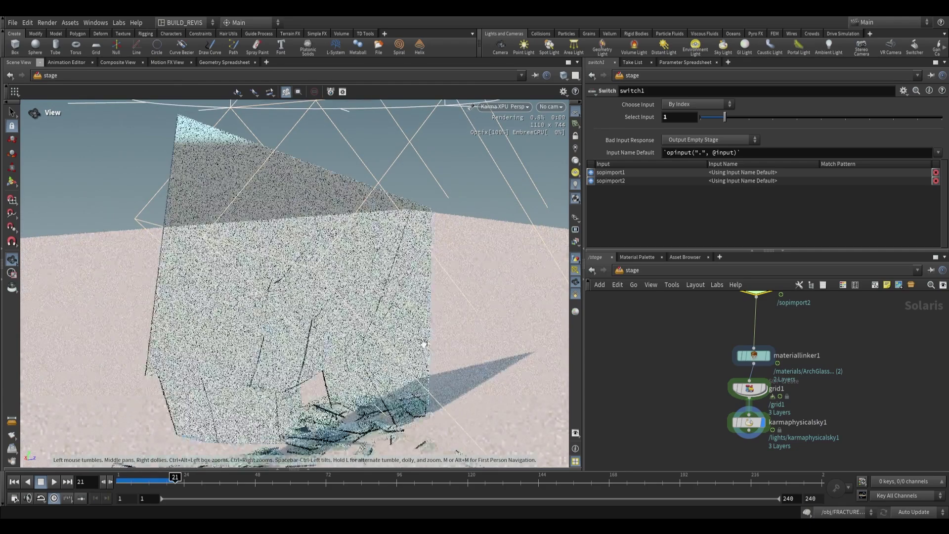
Step: Set switch1's Select Input back to the fused glass import, sopimport1
middle_drag(879, 365, 850, 455)
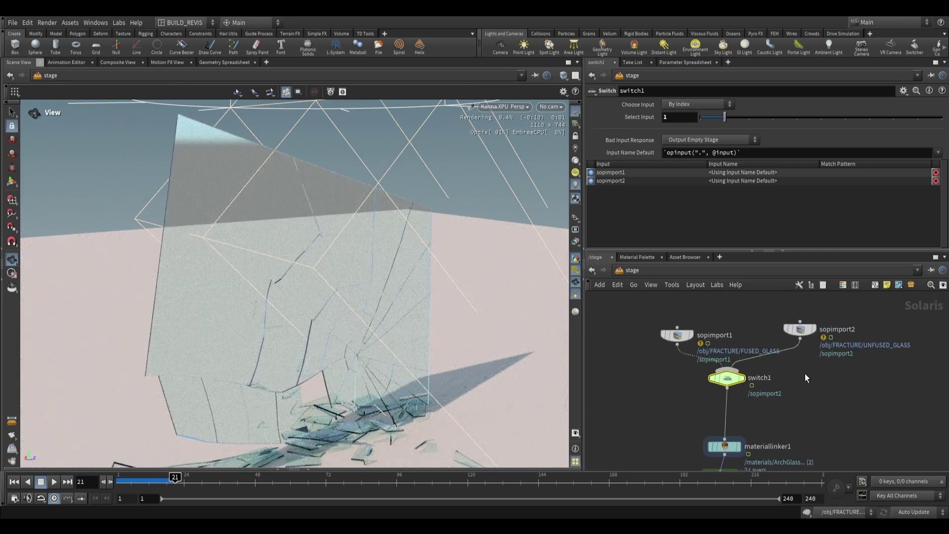
scroll(796, 346, up, 2)
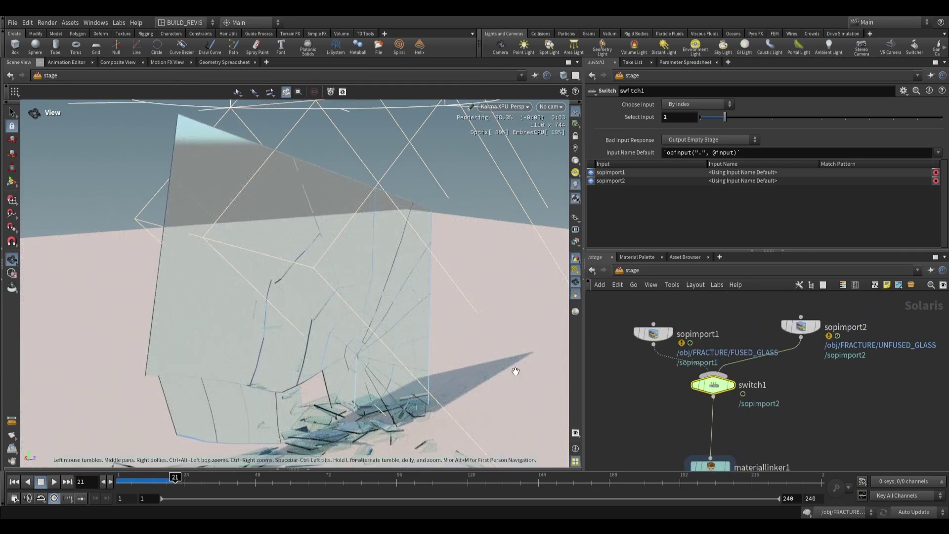
drag(725, 117, 700, 117)
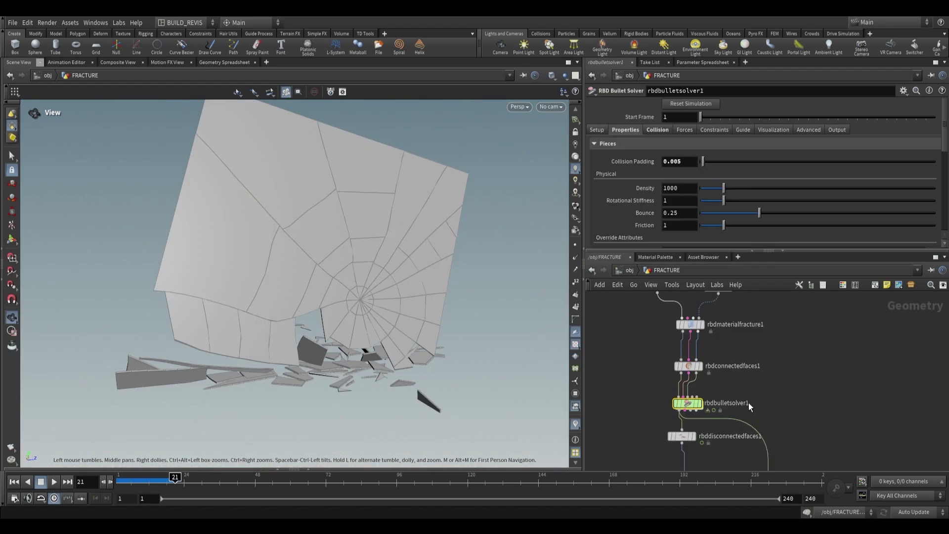
Step: Review the rbdconnectedfaces1 and rbddisconnectedfaces1 parameters around the bullet solver in the FRACTURE network
scroll(748, 403, down, 2)
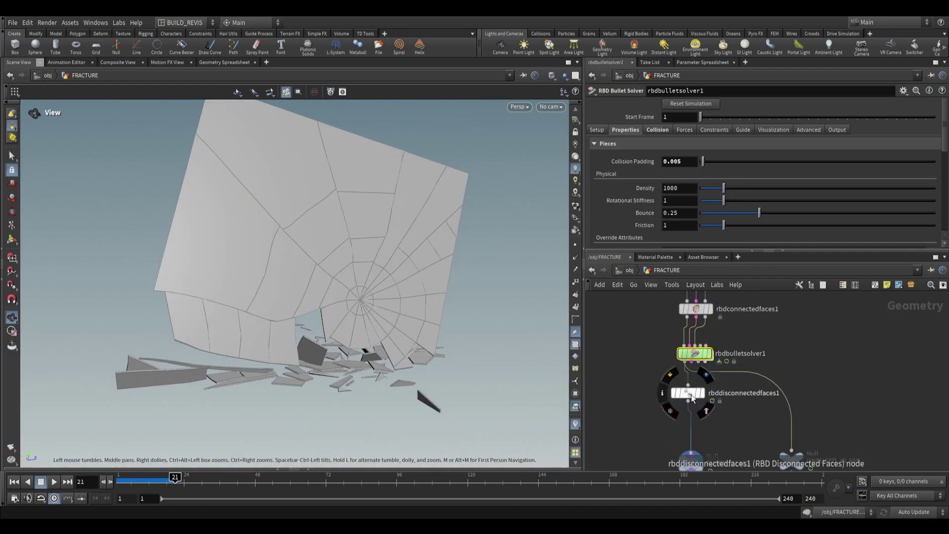
click(712, 366)
scroll(748, 348, up, 3)
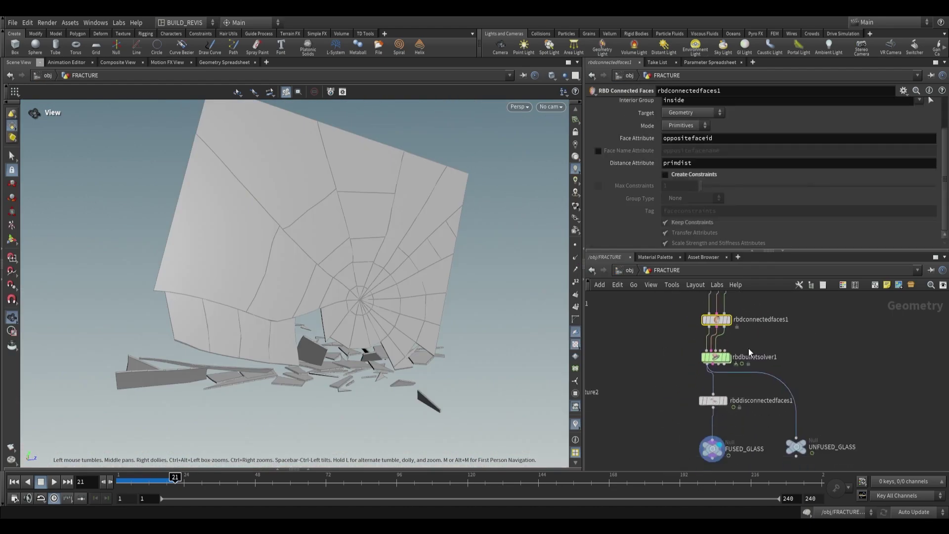
click(707, 414)
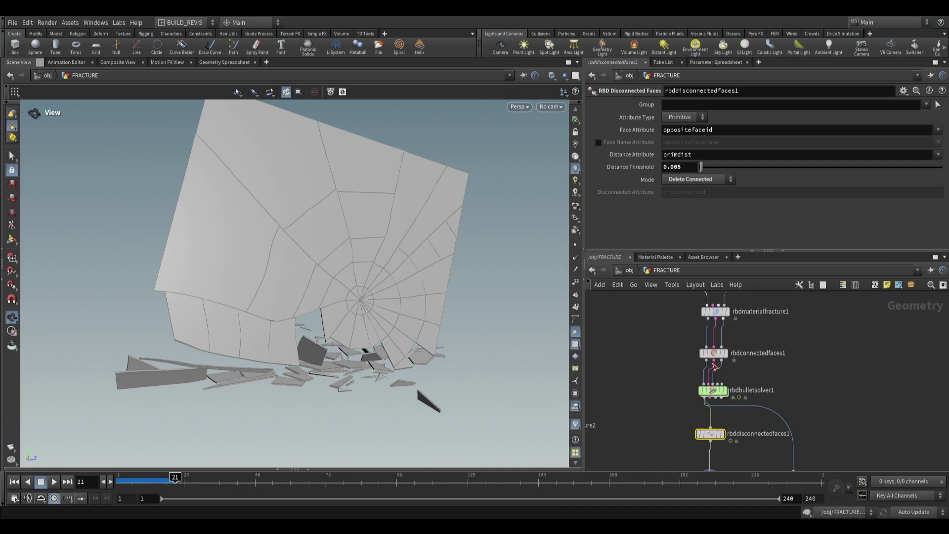
middle_drag(762, 340, 765, 369)
scroll(766, 369, up, 2)
click(706, 332)
Step: Display the wood fracture rbdmaterialfracture4 below box3 and examine its Grain settings
middle_drag(768, 322, 766, 361)
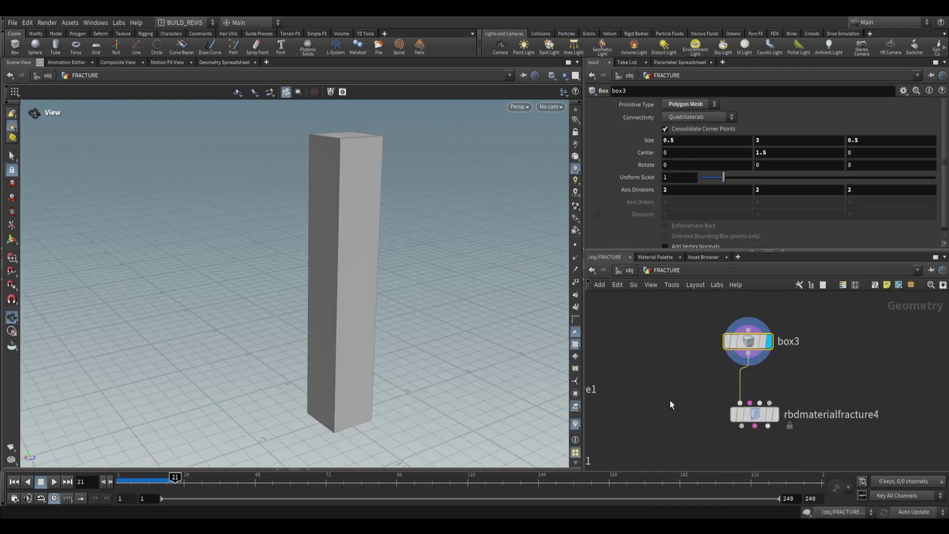
click(775, 414)
scroll(622, 148, up, 3)
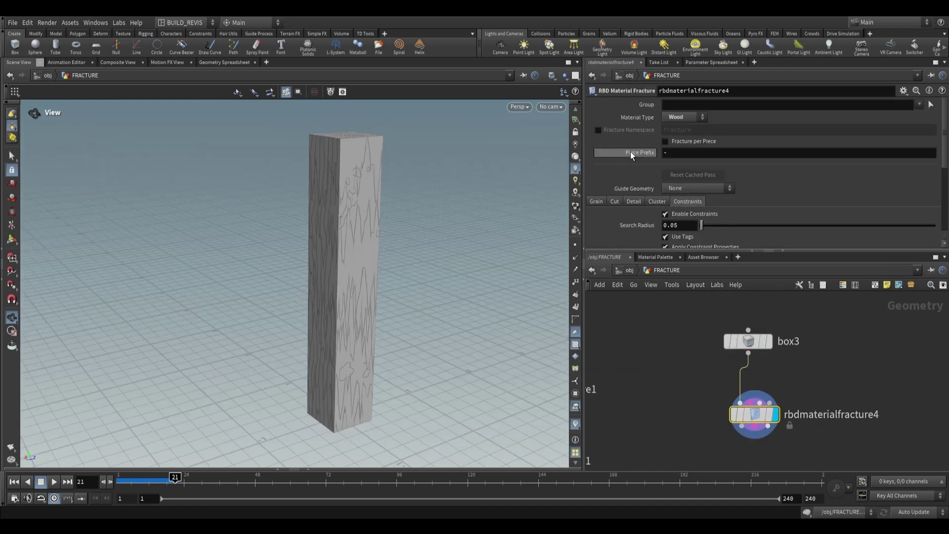
click(597, 202)
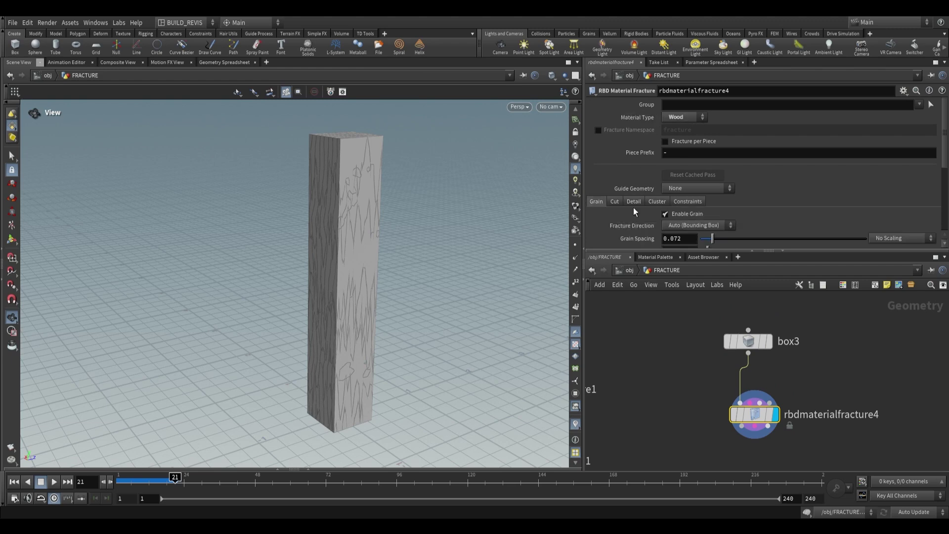
scroll(634, 206, down, 3)
scroll(642, 188, down, 2)
scroll(634, 165, up, 3)
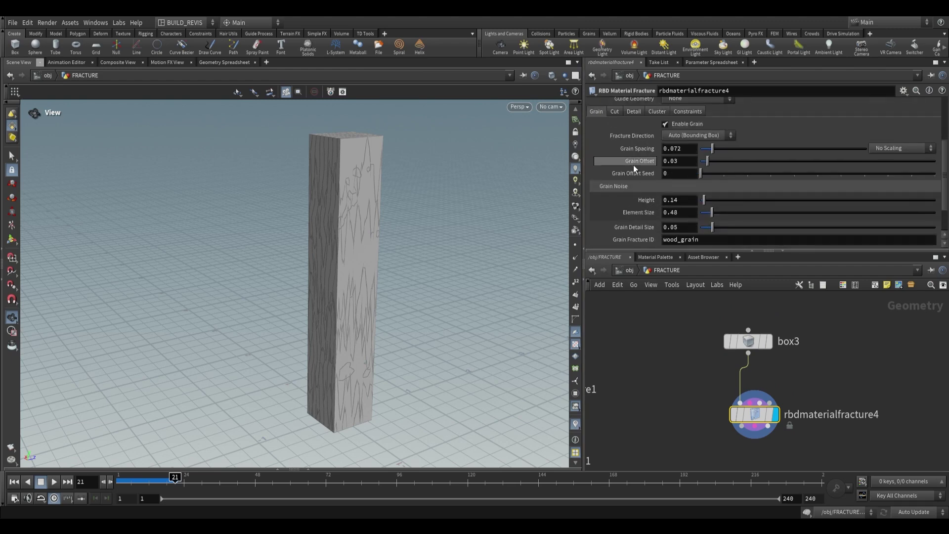
Step: Examine the wood fracture's Cut, Detail and Cluster settings
click(616, 150)
scroll(620, 190, down, 3)
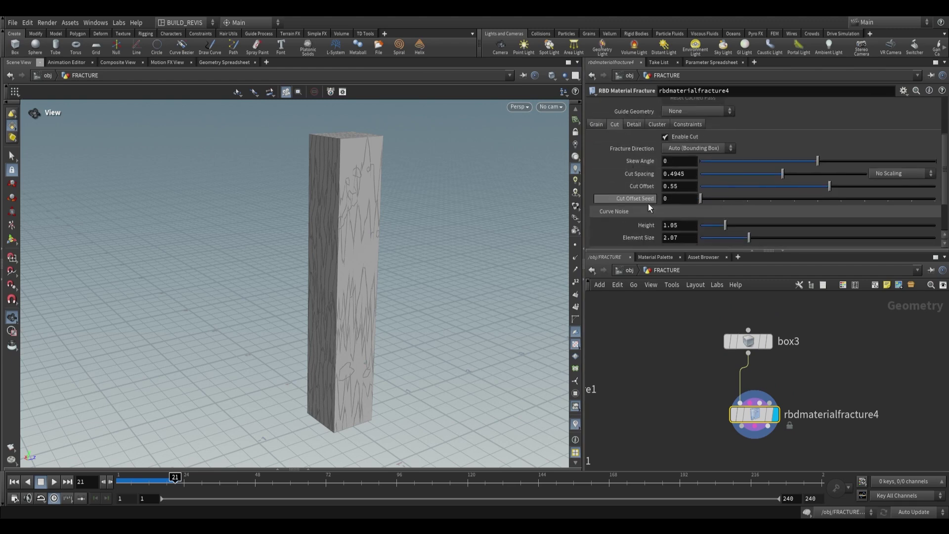
scroll(630, 155, up, 2)
click(634, 137)
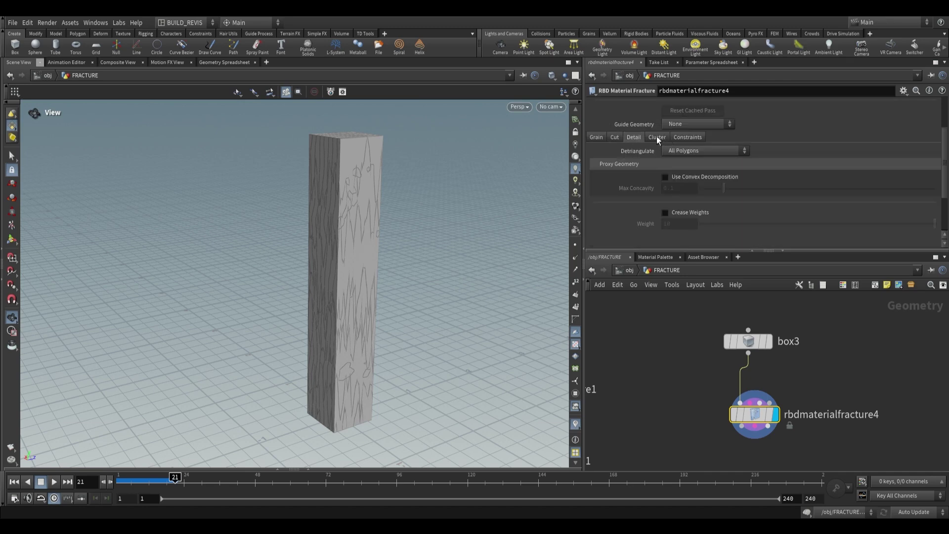
click(657, 138)
Step: Enable Switch to Soft Constraint when Broken in the wood fracture's constraint settings
click(686, 137)
scroll(641, 172, down, 3)
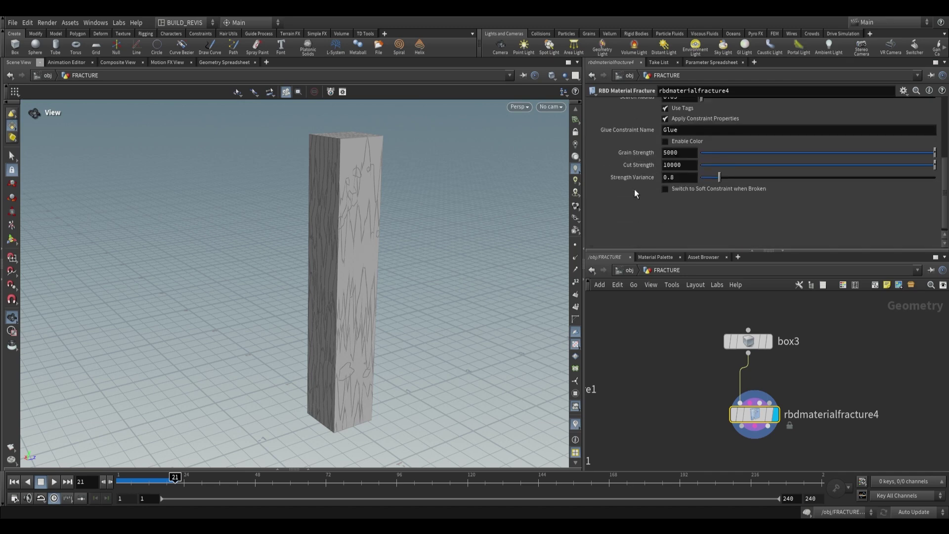
click(665, 189)
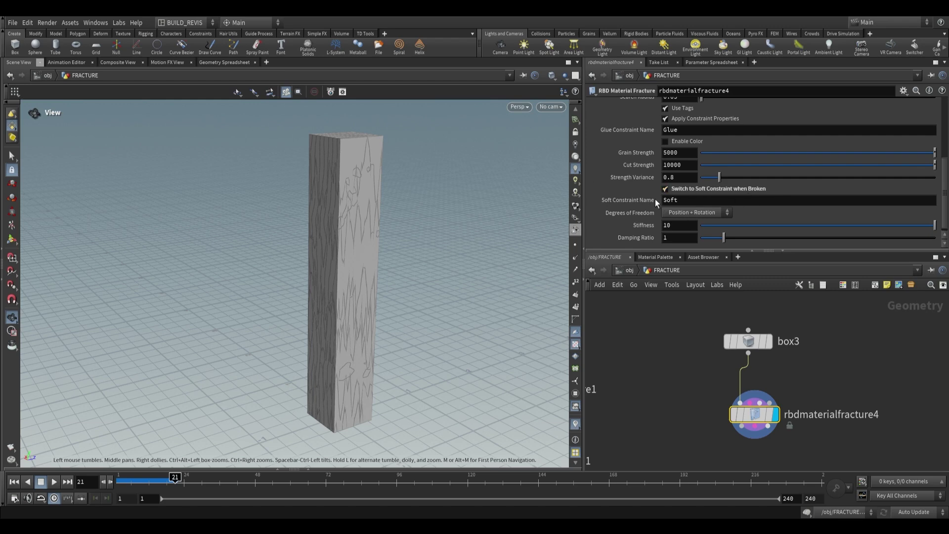
drag(246, 271, 353, 288)
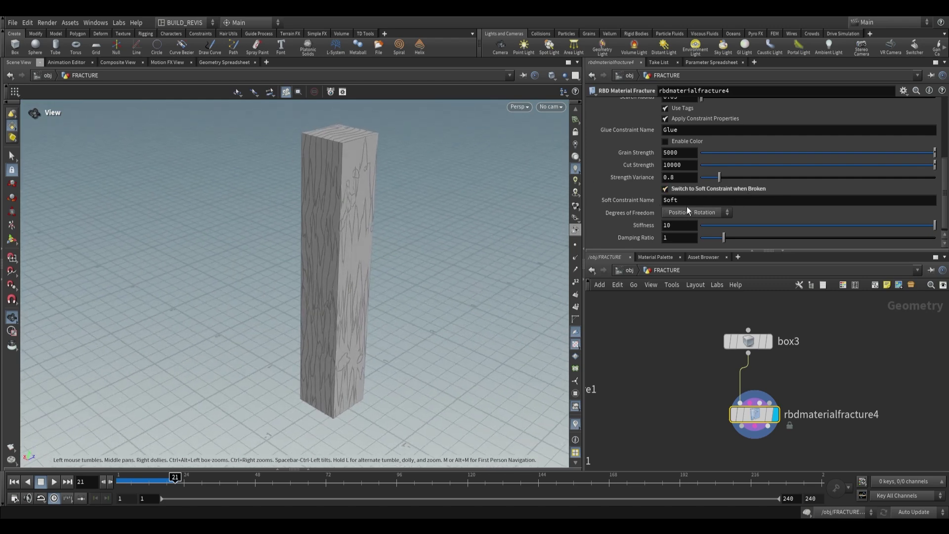
Step: Display the sphere's fracture, rbdmaterialfracture3, and inspect its pieces in the viewport
scroll(825, 393, down, 5)
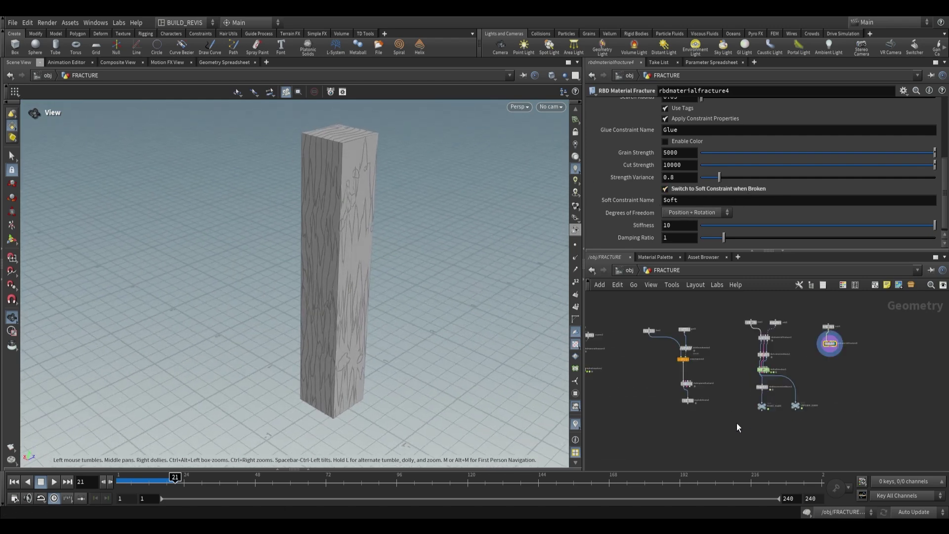
scroll(593, 346, up, 5)
click(641, 369)
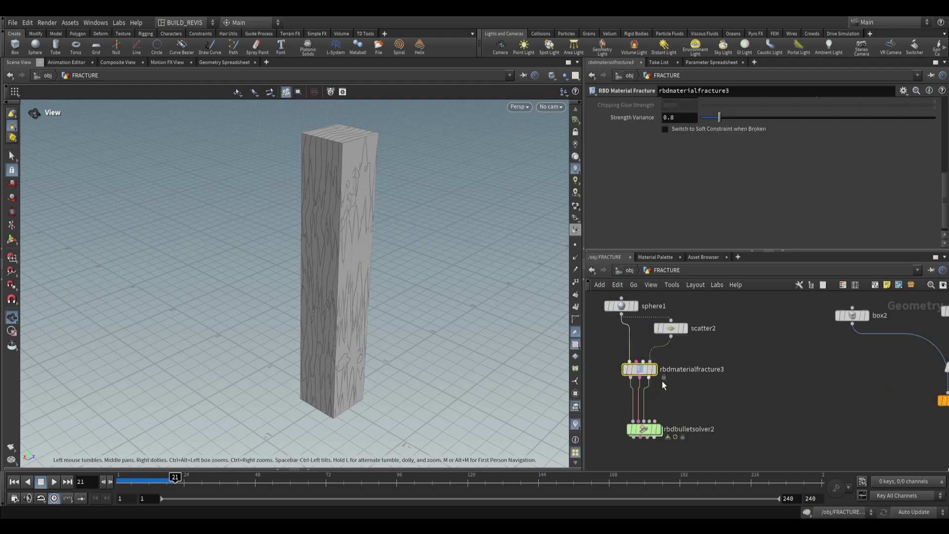
click(654, 369)
middle_drag(727, 410, 691, 362)
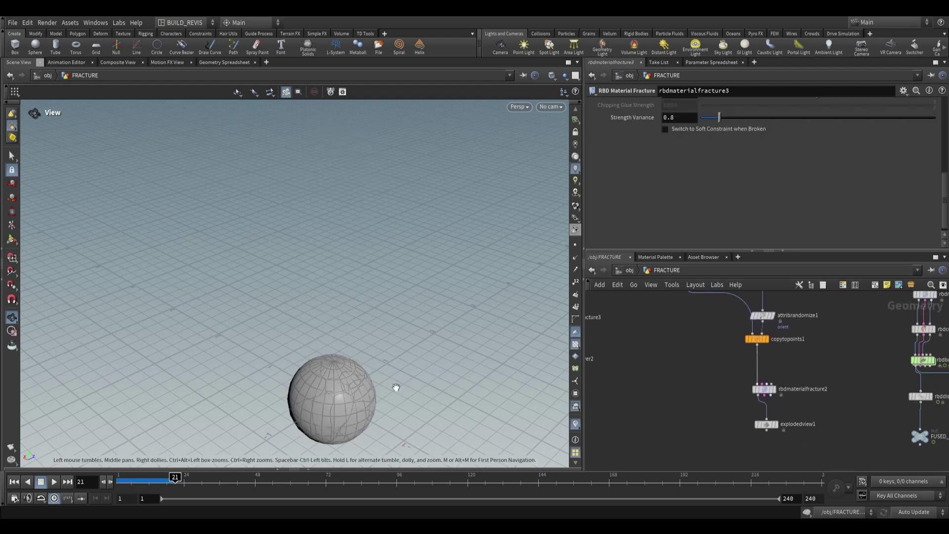
middle_drag(395, 387, 361, 334)
scroll(826, 364, up, 3)
Step: Select rbdmaterialfracture2 below copytopoints1 to show its fracture settings
click(798, 400)
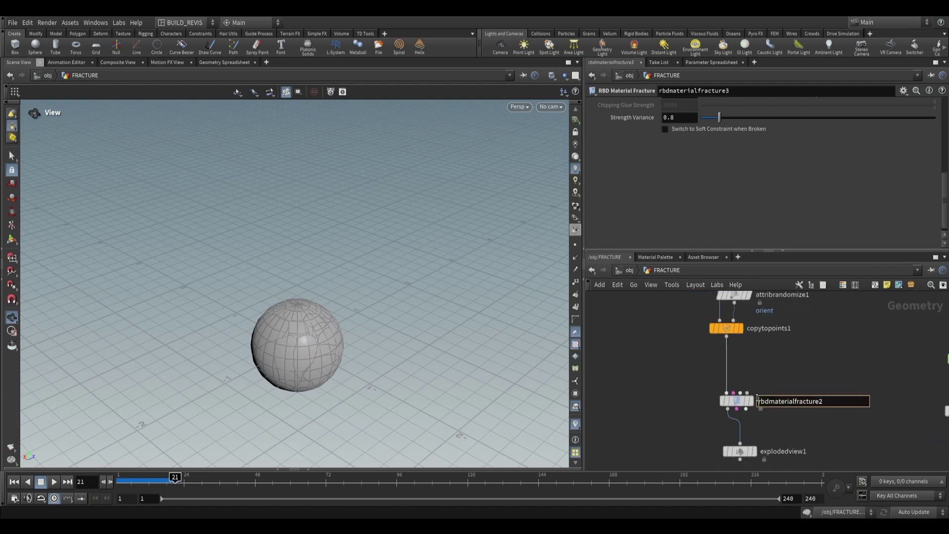
click(750, 400)
scroll(790, 369, down, 3)
middle_drag(929, 380, 791, 381)
scroll(774, 395, up, 2)
Step: Display rbddisconnectedfaces1 and frame the shattered glass pane in the viewport
click(755, 407)
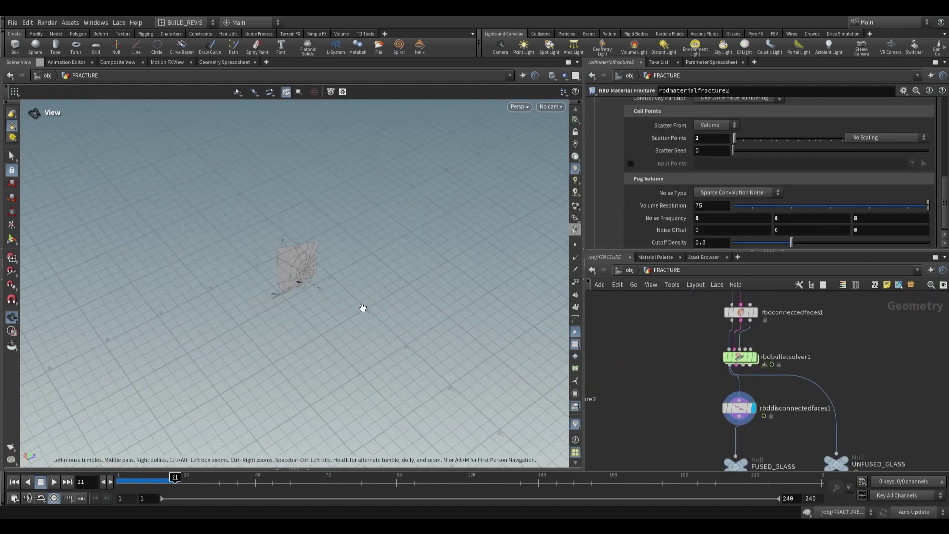
key(f)
drag(227, 221, 370, 275)
scroll(786, 349, down, 3)
middle_drag(786, 348, 760, 403)
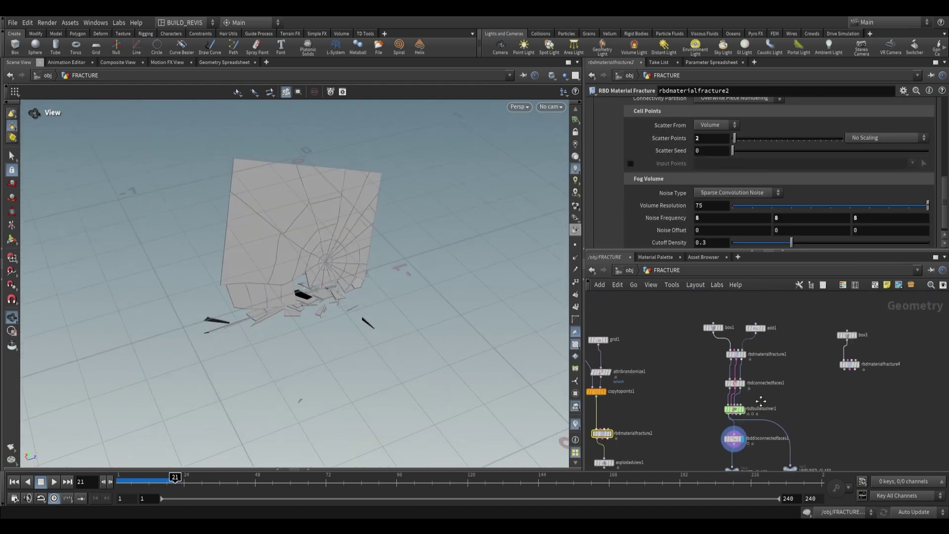
Step: Select the glass fracture rbdmaterialfracture1, and display the wood fracture rbdmaterialfracture4 framed in the viewport
scroll(754, 381, up, 2)
middle_drag(831, 401, 823, 381)
scroll(671, 382, down, 2)
mouse_move(667, 397)
middle_down()
mouse_move(714, 407)
mouse_move(676, 392)
middle_up()
scroll(714, 407, up, 1)
middle_drag(791, 348, 647, 355)
click(633, 342)
scroll(655, 353, up, 1)
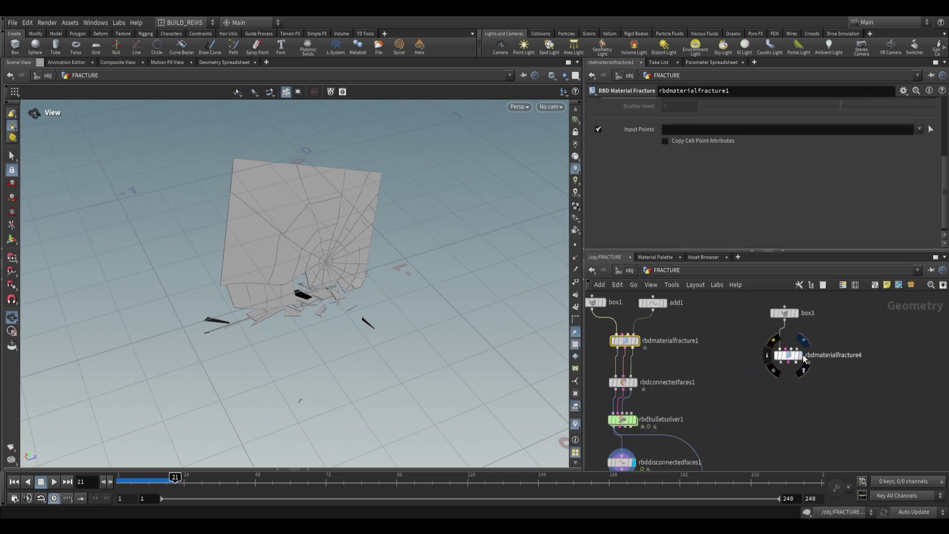
click(795, 354)
key(f)
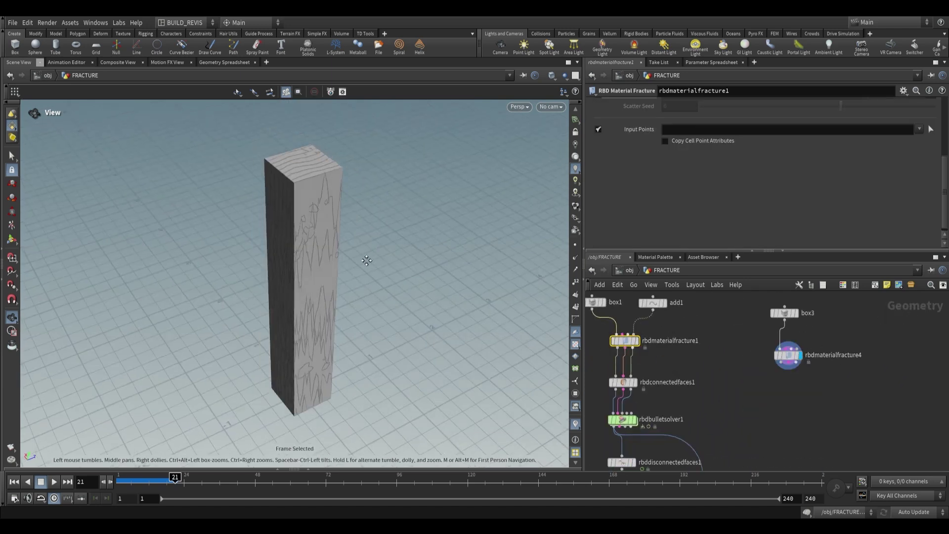